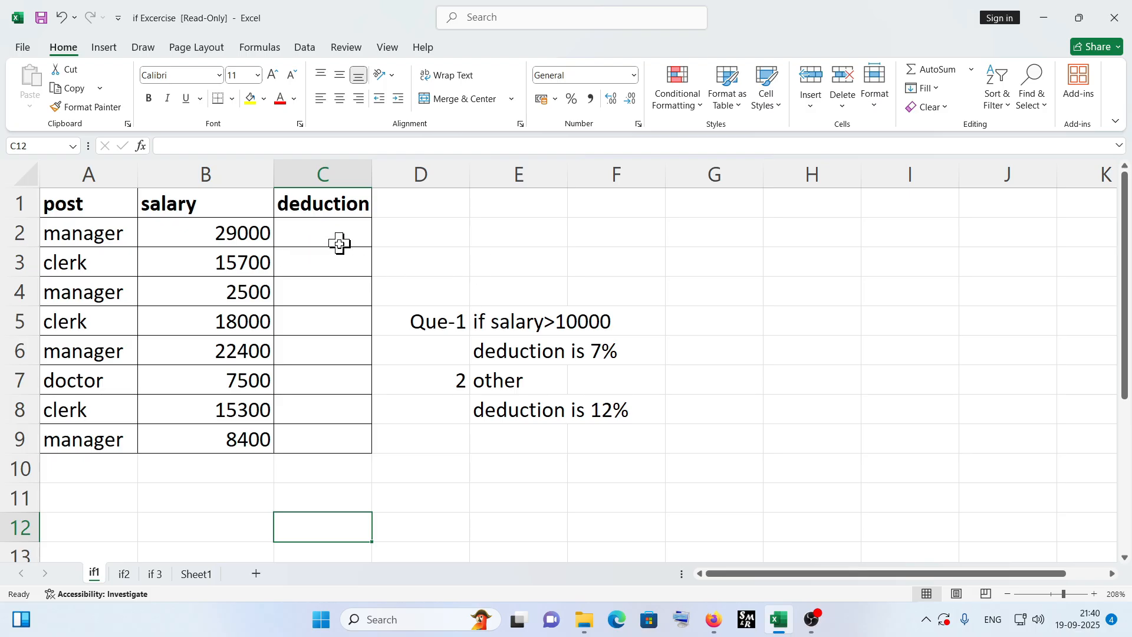
# - Review the post, salary and deduction columns of the table alongside the deduction rules
pyautogui.moveTo(100, 233); pyautogui.dragTo(97, 435)
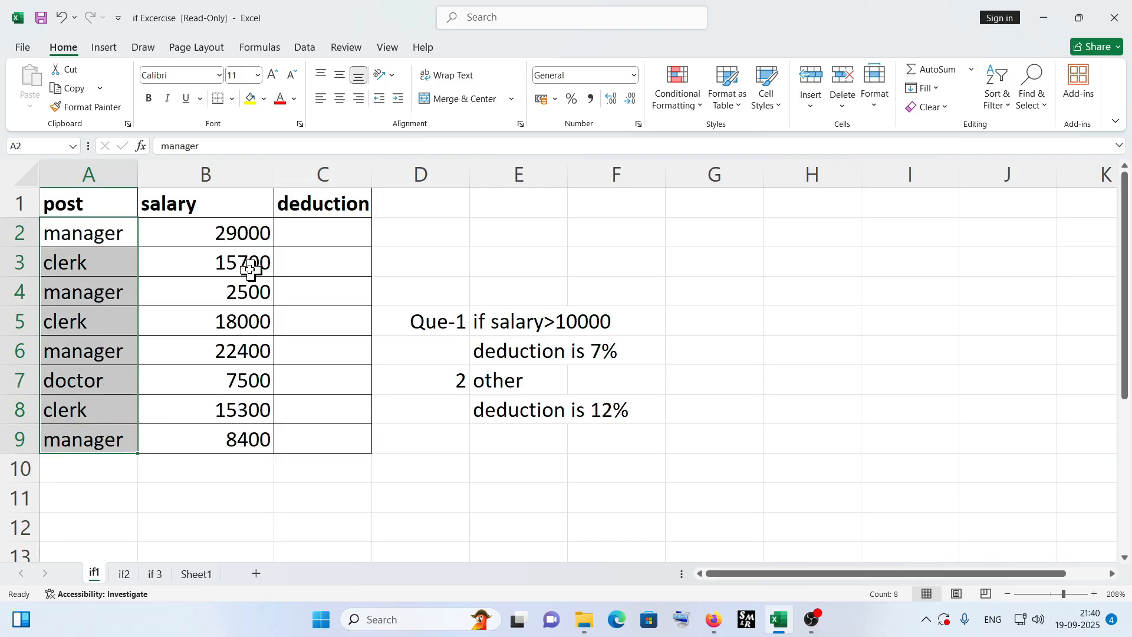
pyautogui.moveTo(228, 231); pyautogui.dragTo(224, 429)
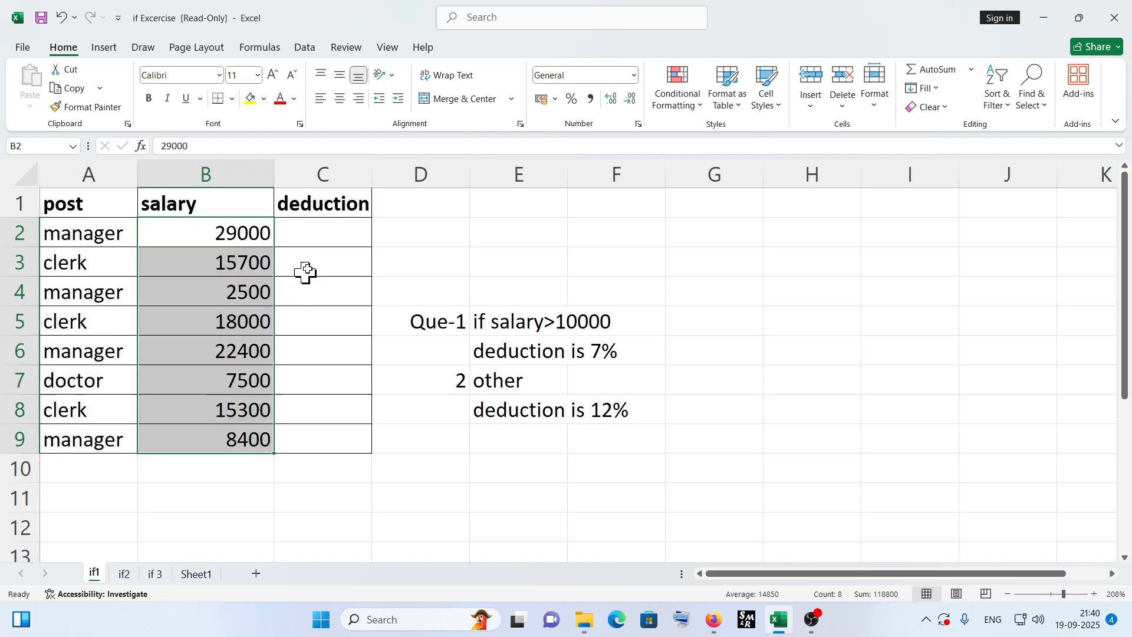
pyautogui.moveTo(328, 232); pyautogui.dragTo(328, 430)
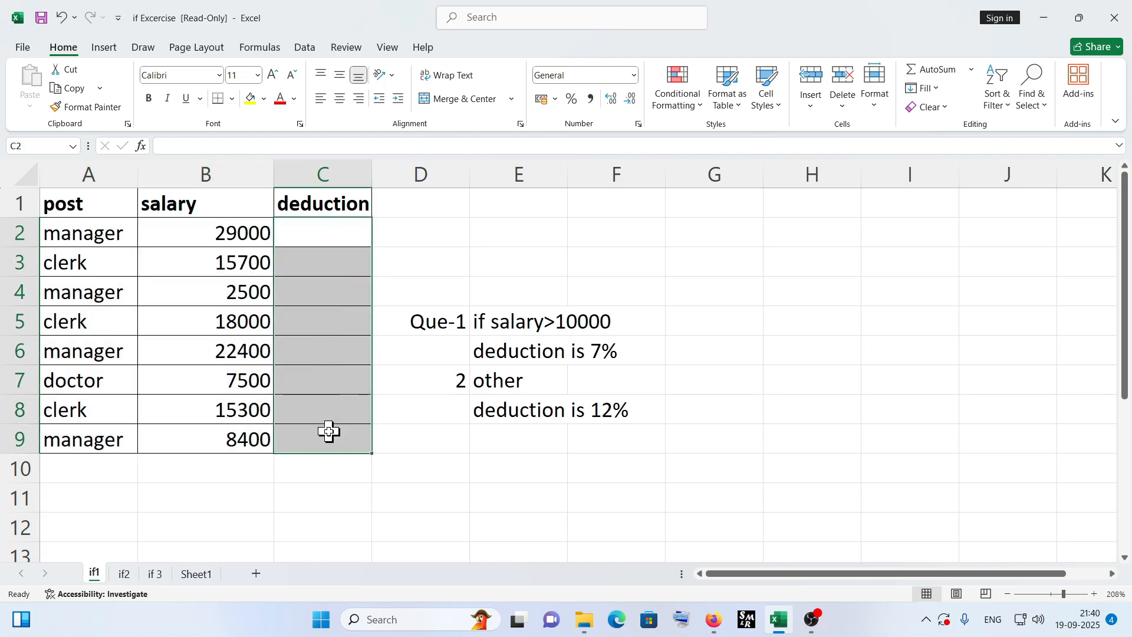
pyautogui.click(384, 257)
pyautogui.moveTo(229, 233); pyautogui.dragTo(227, 430)
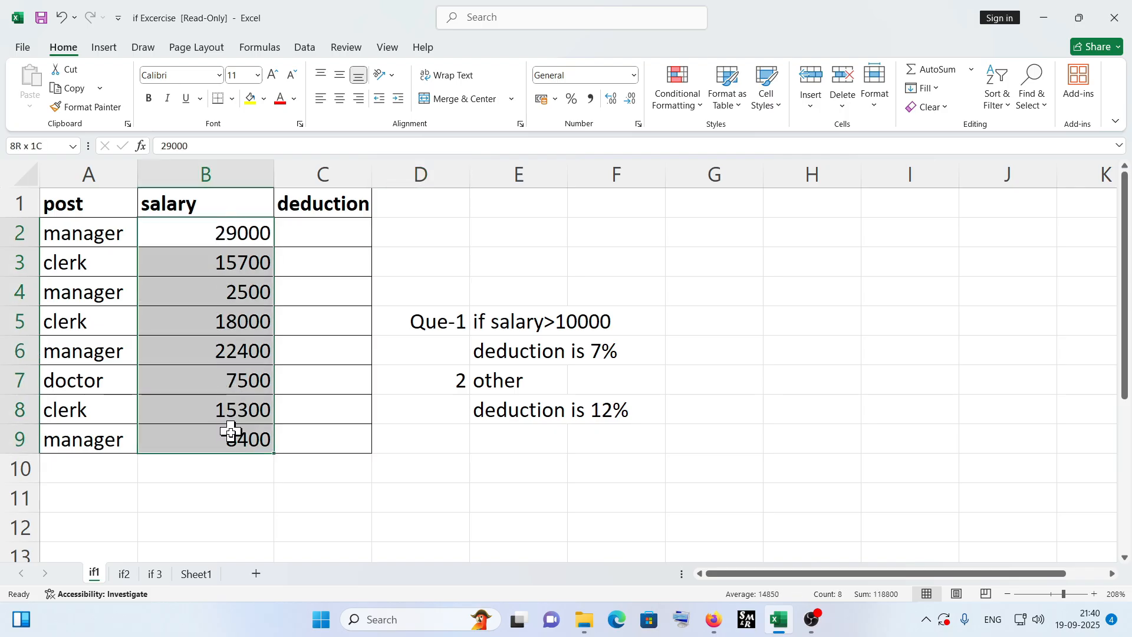
pyautogui.click(301, 237)
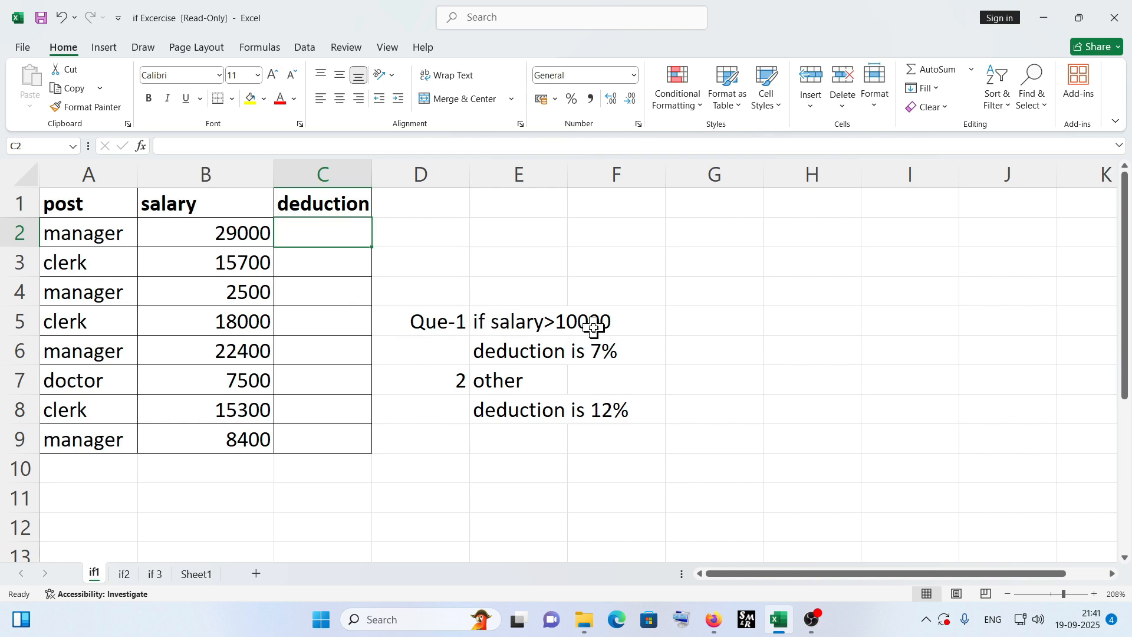
# - Go through each salary value and its matching deduction cell row by row
pyautogui.click(234, 236)
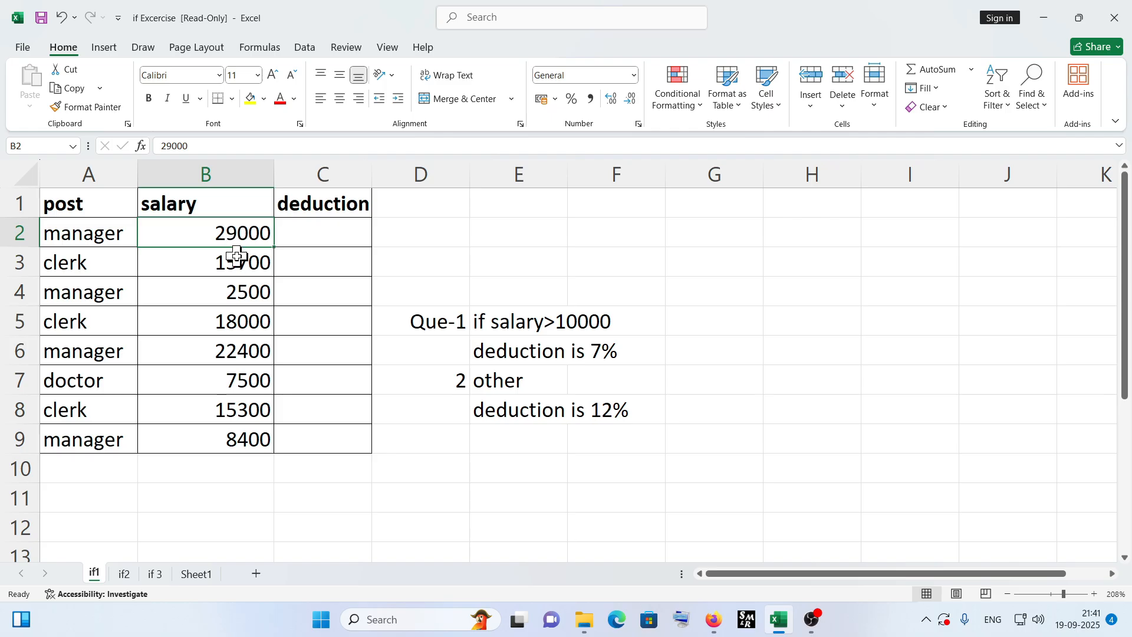
pyautogui.click(238, 259)
pyautogui.click(242, 295)
pyautogui.click(235, 323)
pyautogui.click(237, 352)
pyautogui.click(240, 382)
pyautogui.click(235, 434)
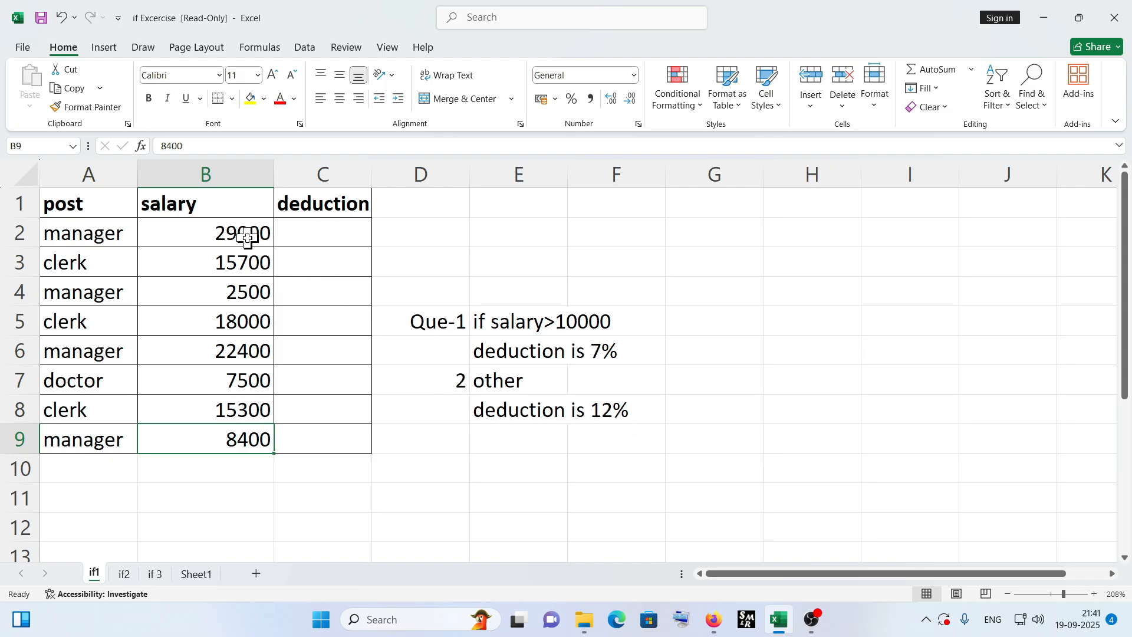
pyautogui.moveTo(245, 231); pyautogui.dragTo(304, 231)
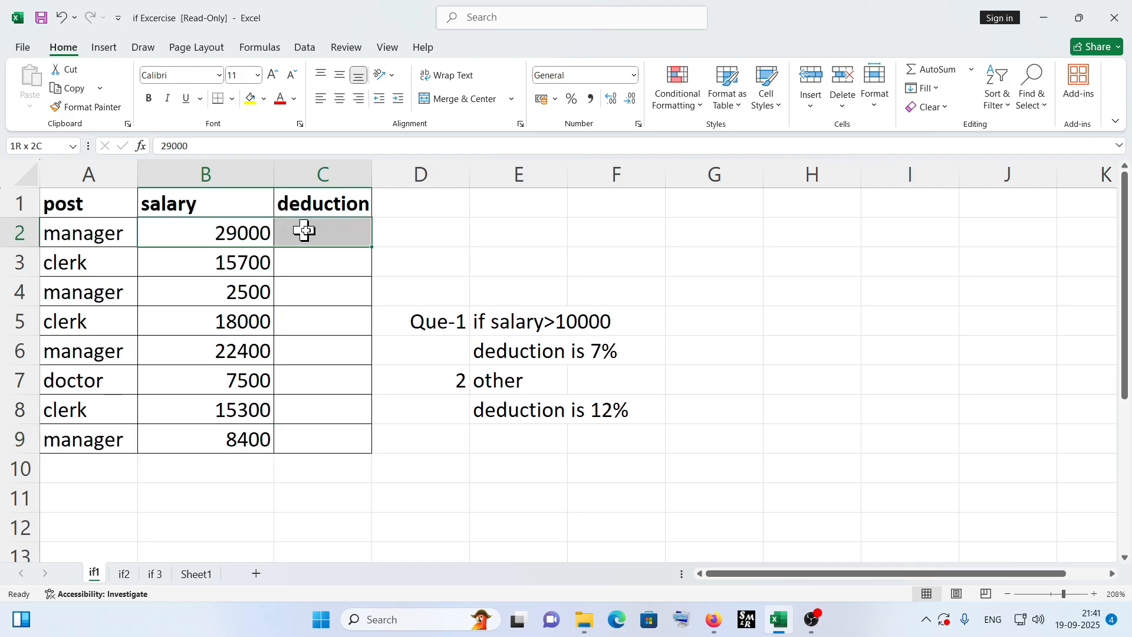
pyautogui.moveTo(236, 259); pyautogui.dragTo(297, 260)
pyautogui.moveTo(254, 321); pyautogui.dragTo(297, 319)
pyautogui.moveTo(227, 348); pyautogui.dragTo(311, 343)
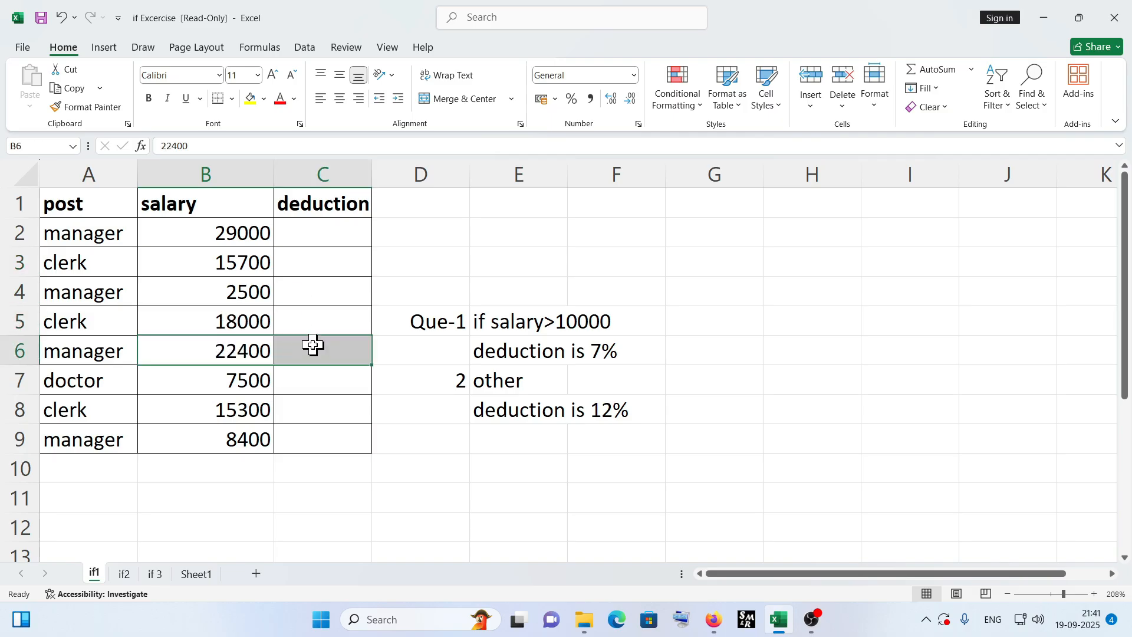
pyautogui.moveTo(255, 410); pyautogui.dragTo(293, 411)
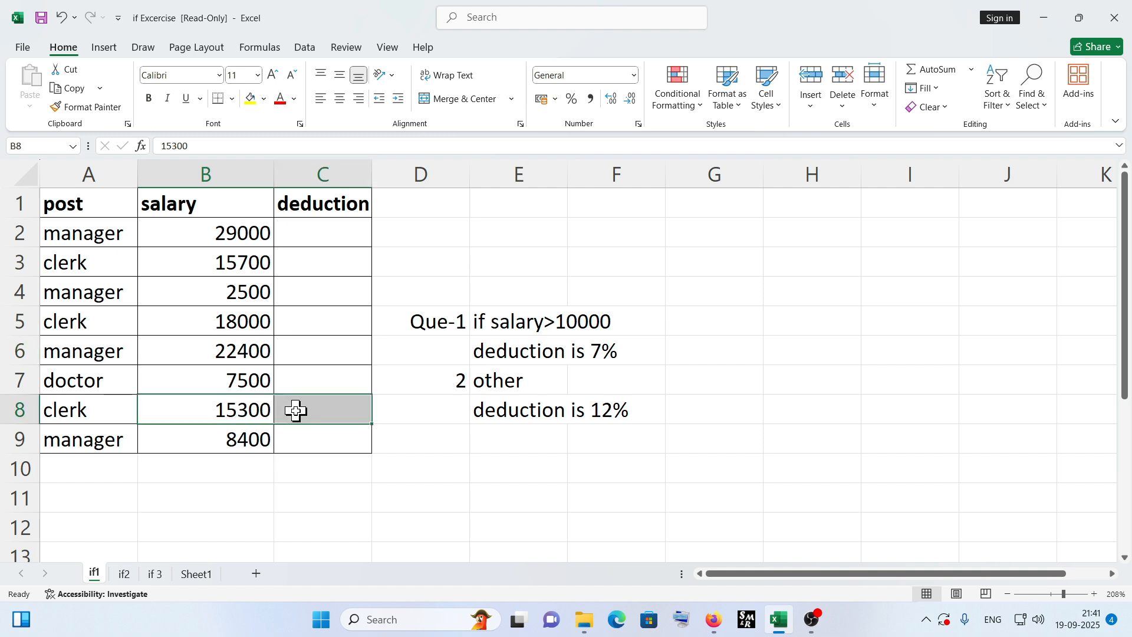
# - In C2, write the formula =IF(B2>10000,b2*7%,b2*12%) for the salary deduction
pyautogui.click(317, 233)
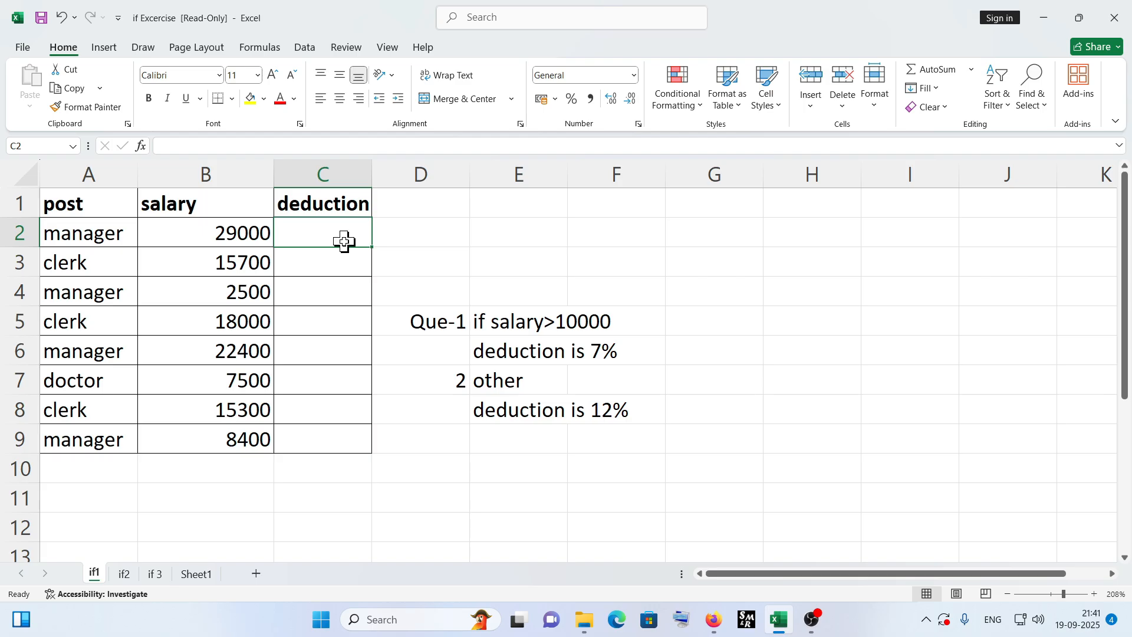
pyautogui.write('=')
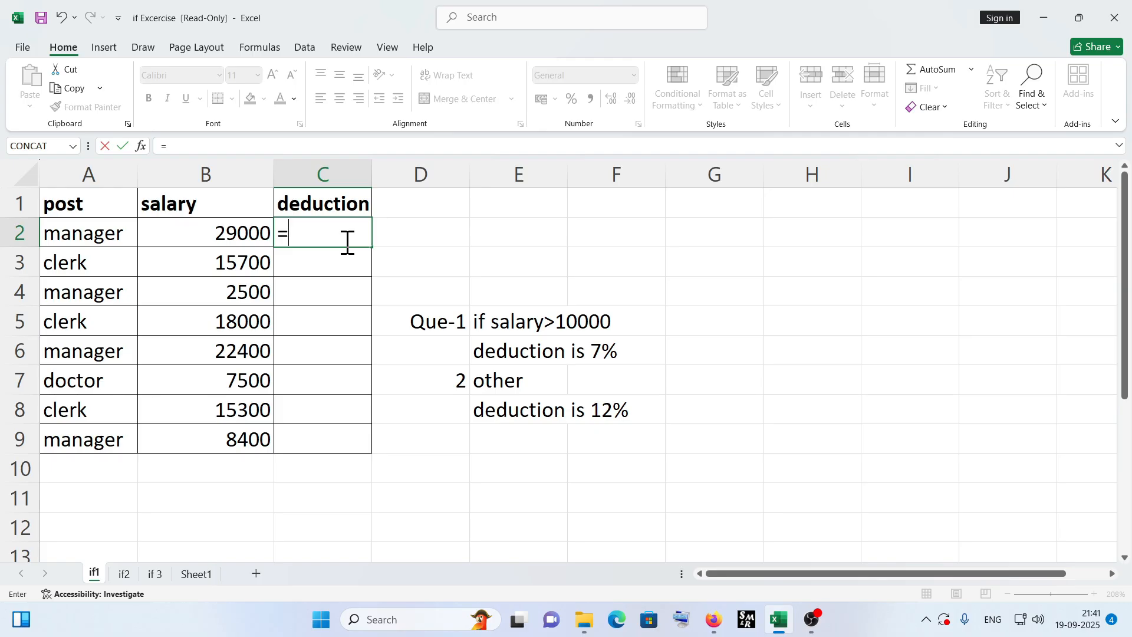
pyautogui.write('if')
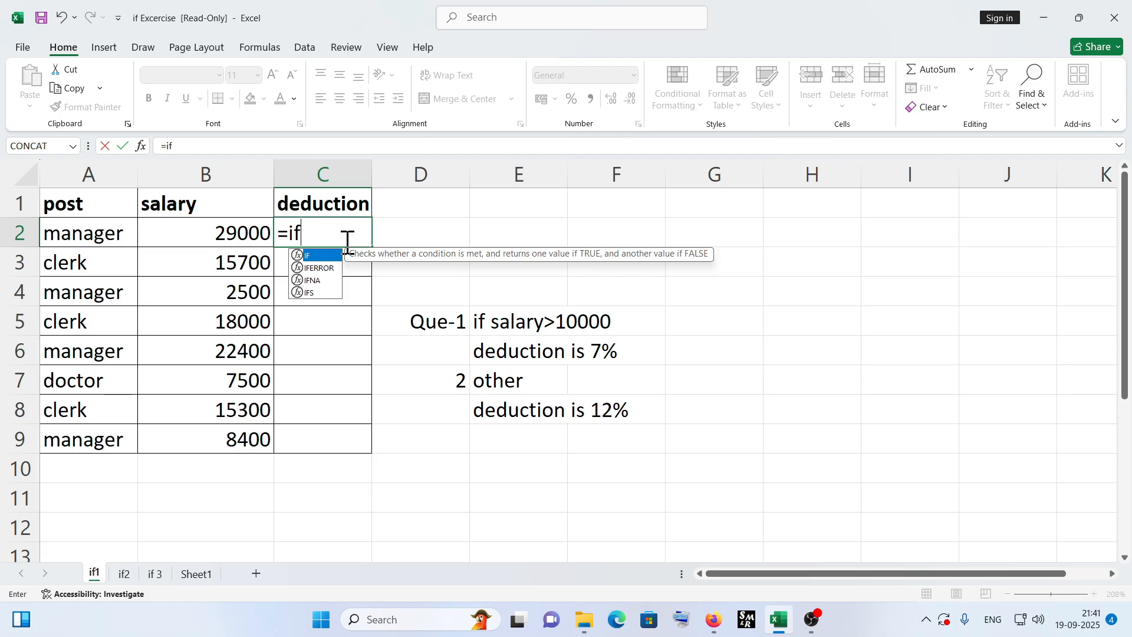
pyautogui.press('Tab')
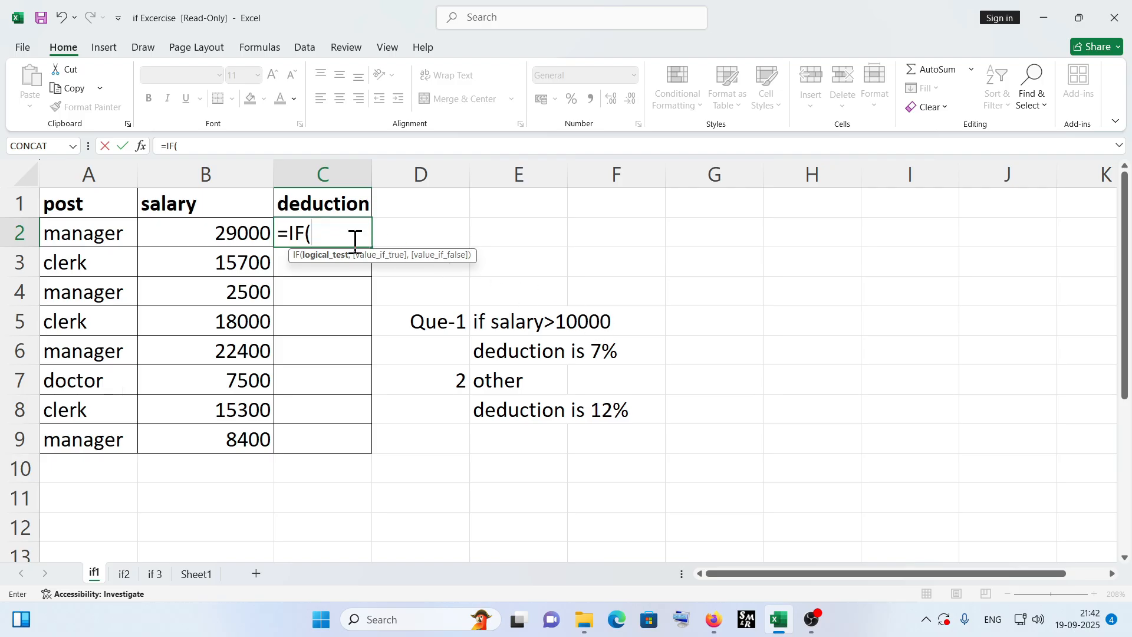
pyautogui.click(237, 233)
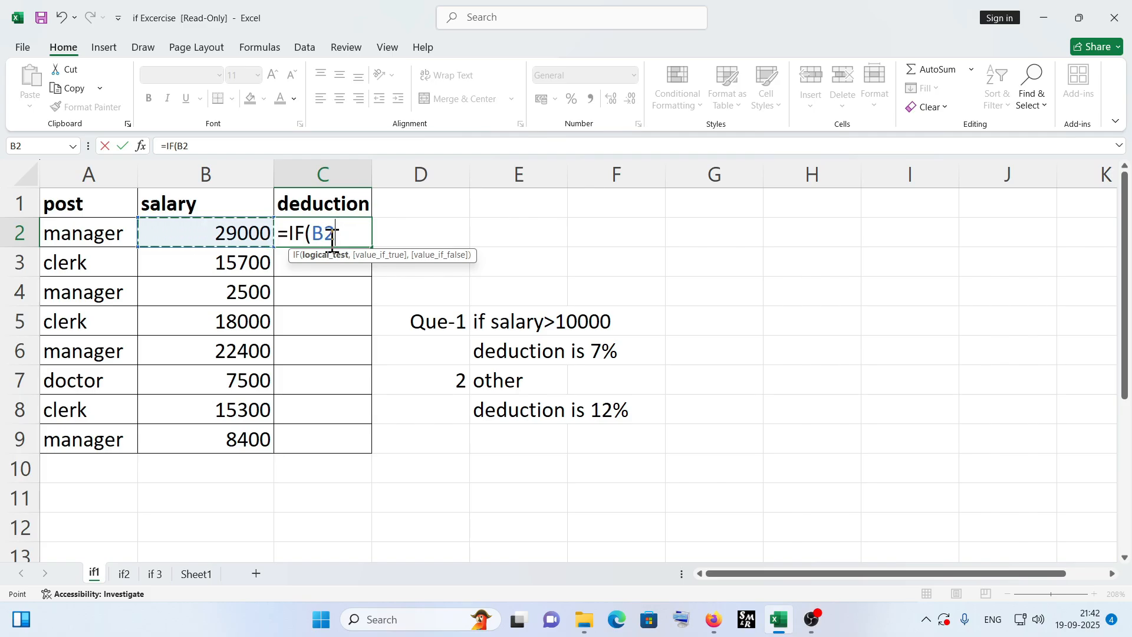
pyautogui.write('>')
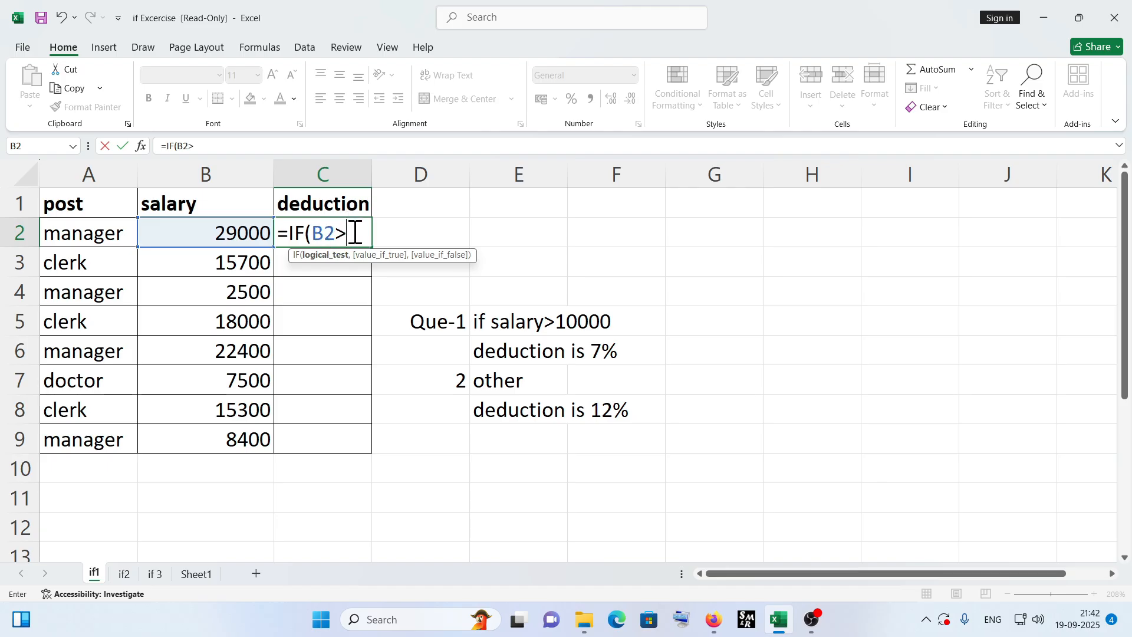
pyautogui.write('10000')
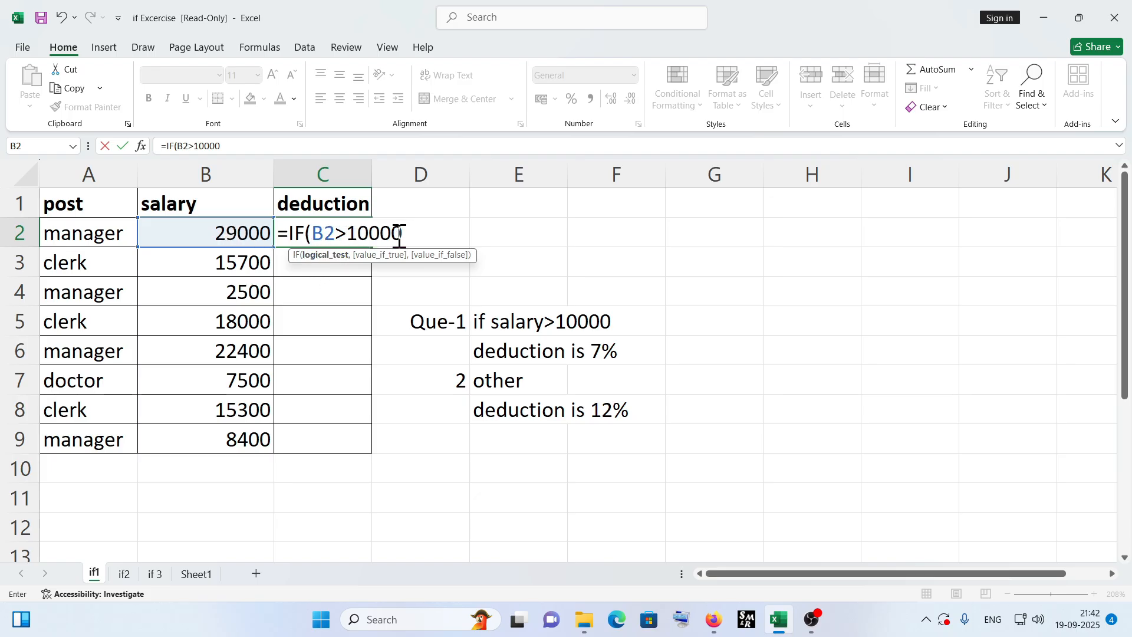
pyautogui.write(',')
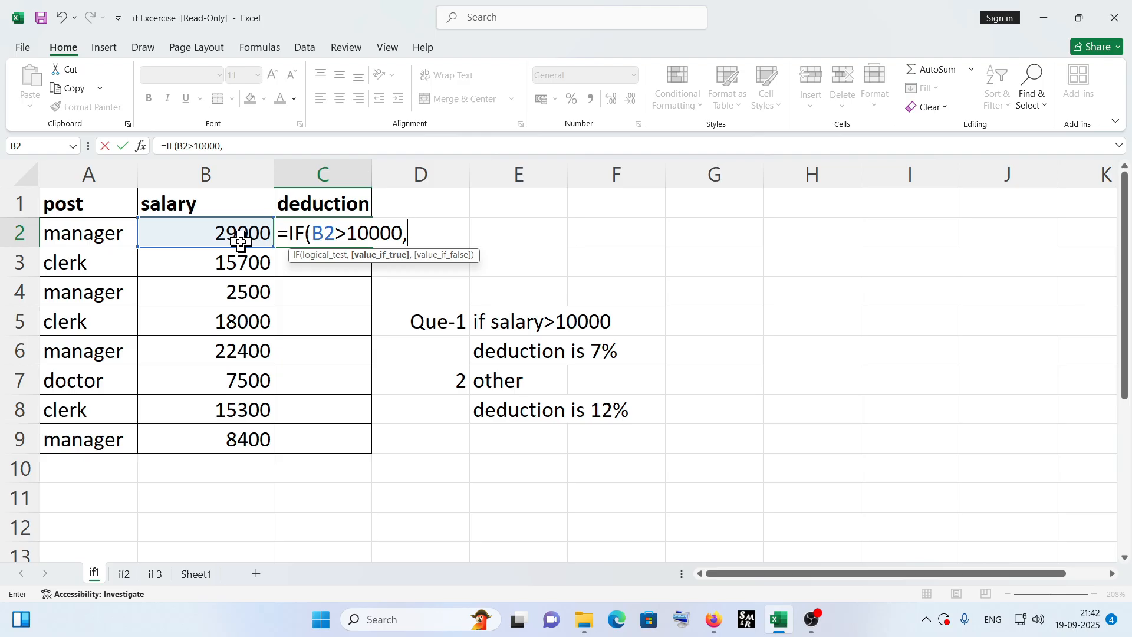
pyautogui.write('b')
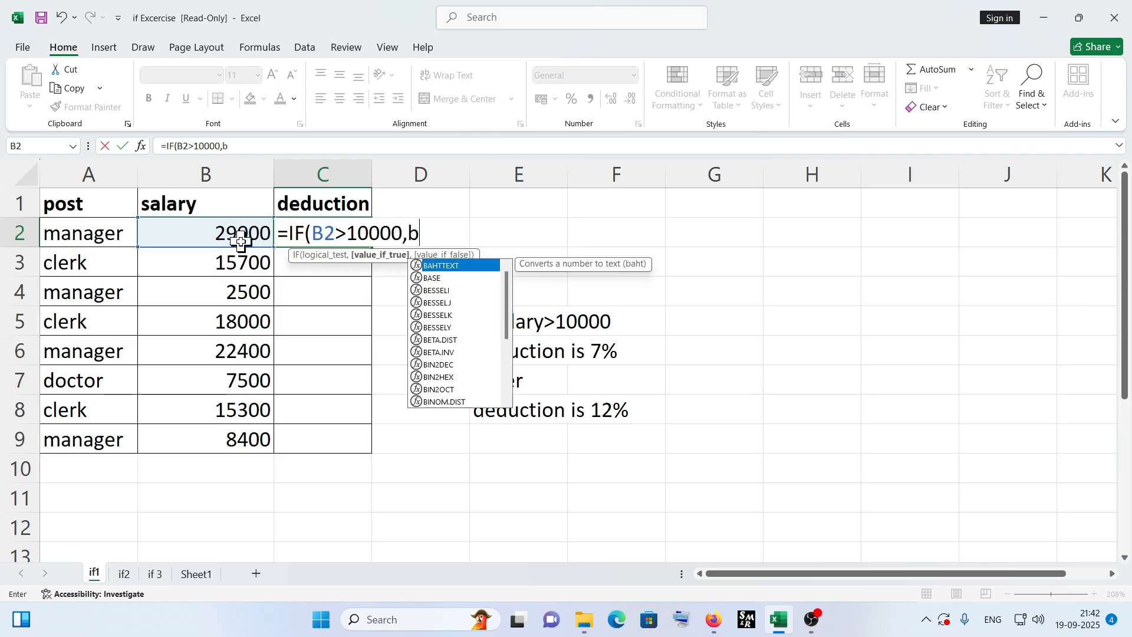
pyautogui.write('2')
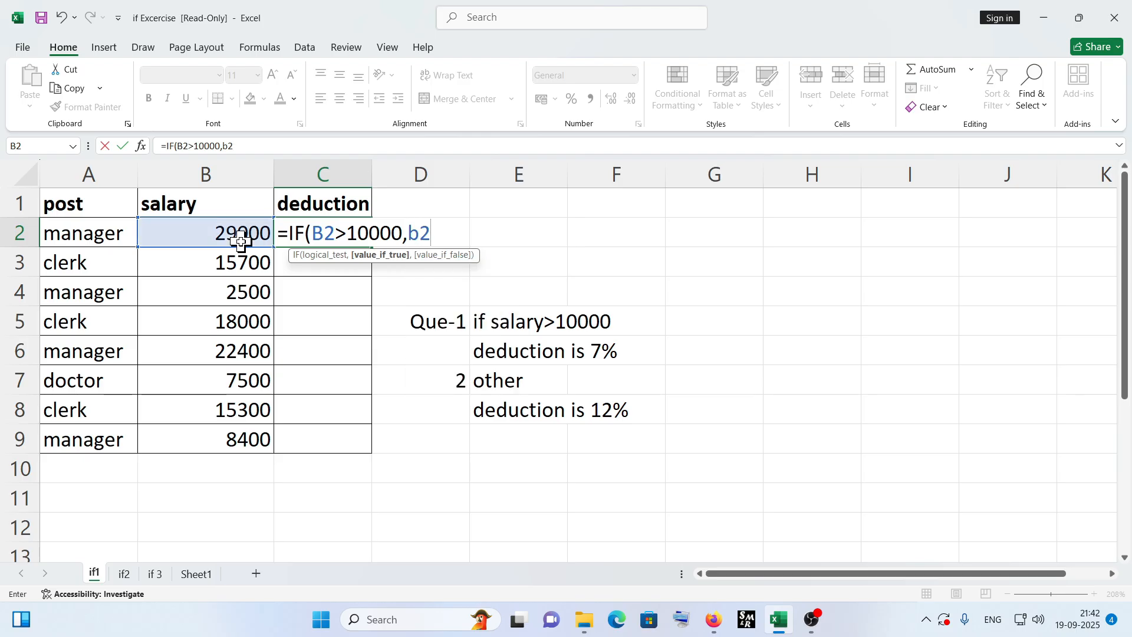
pyautogui.write('*7%')
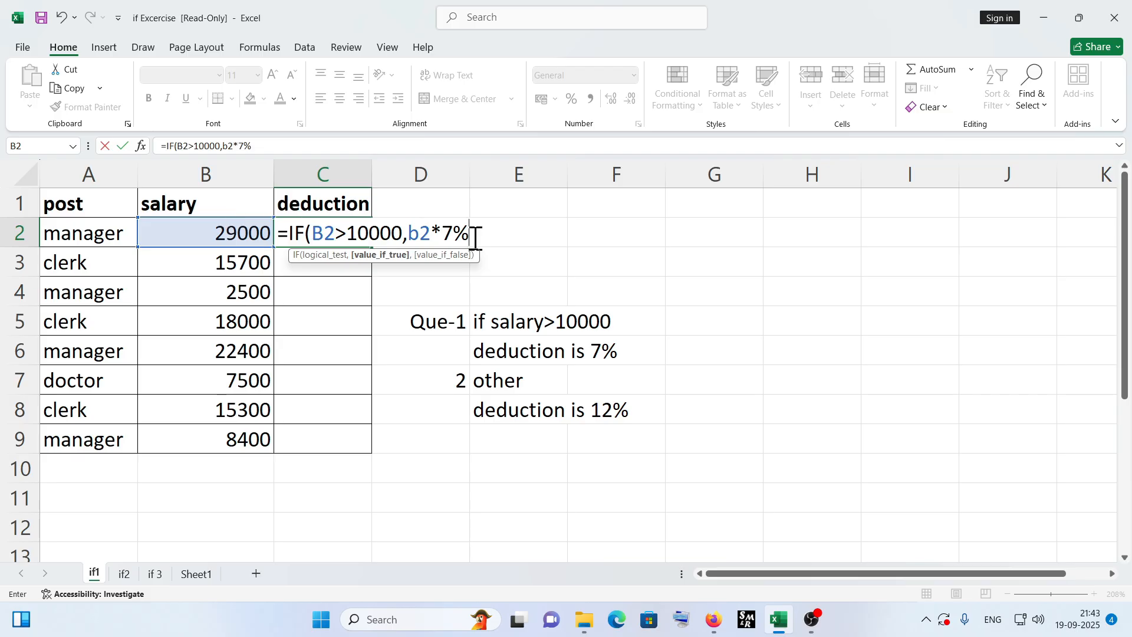
pyautogui.write(',')
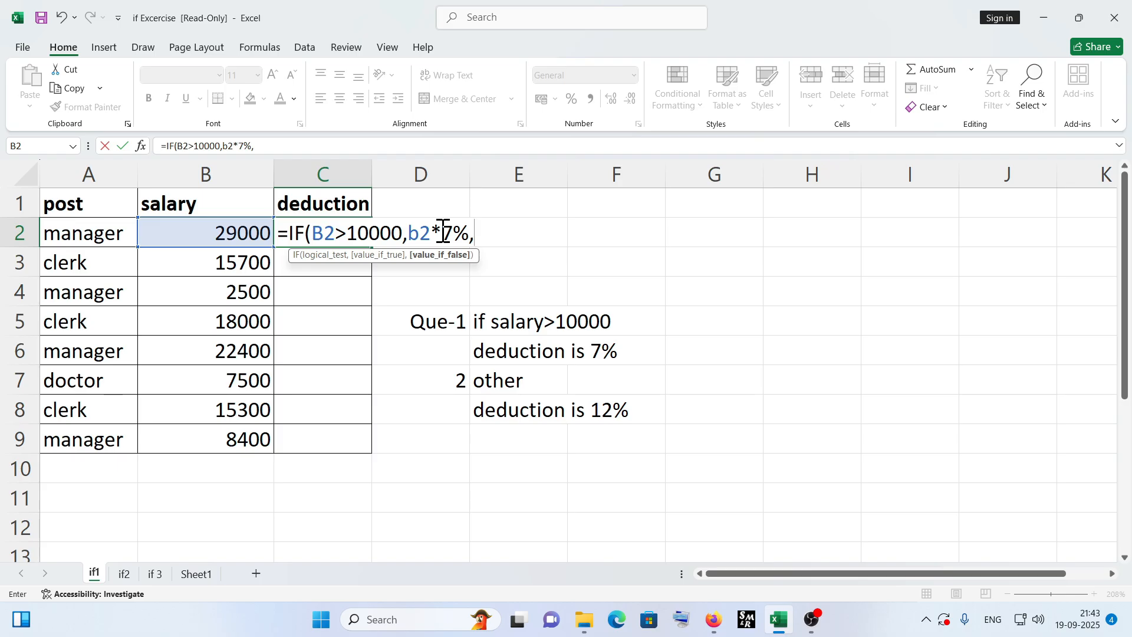
pyautogui.write('b')
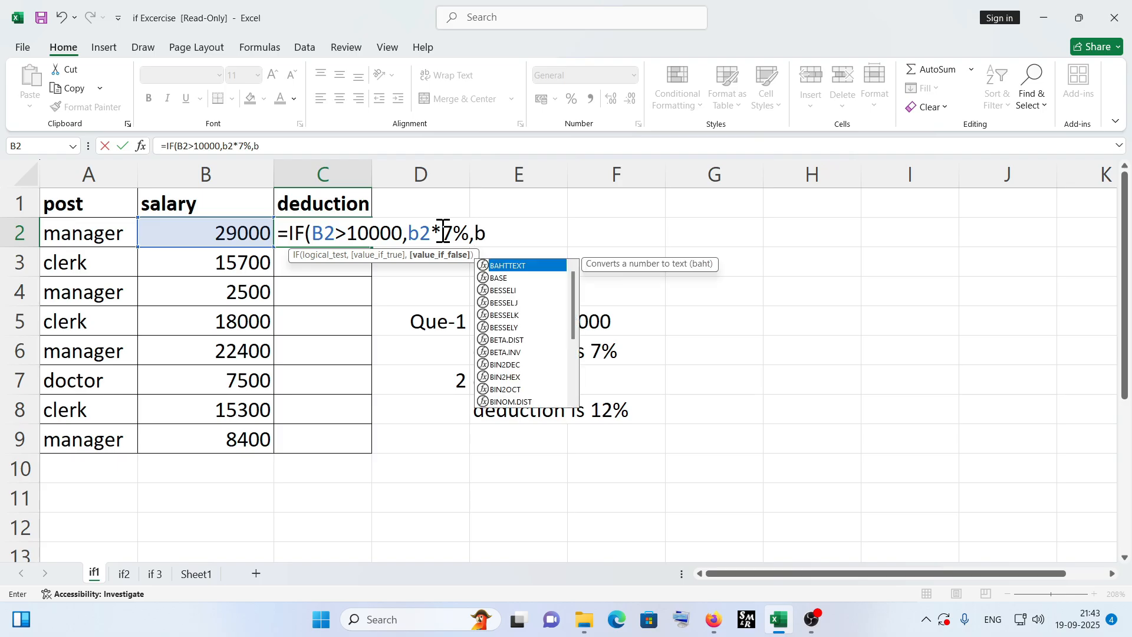
pyautogui.write('2')
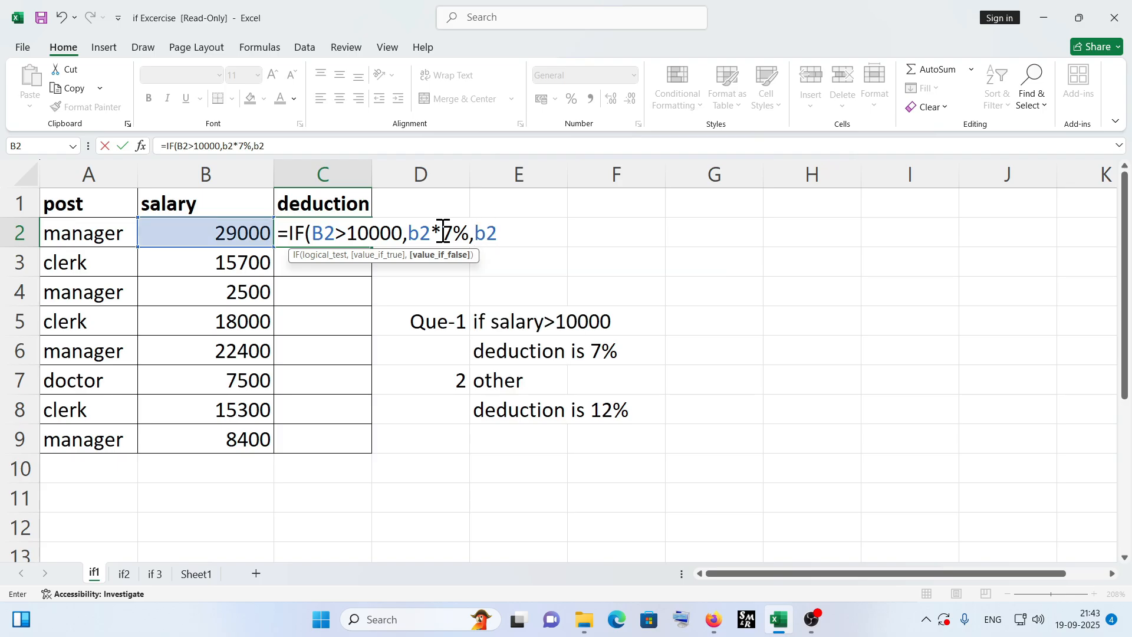
pyautogui.write('*12%)')
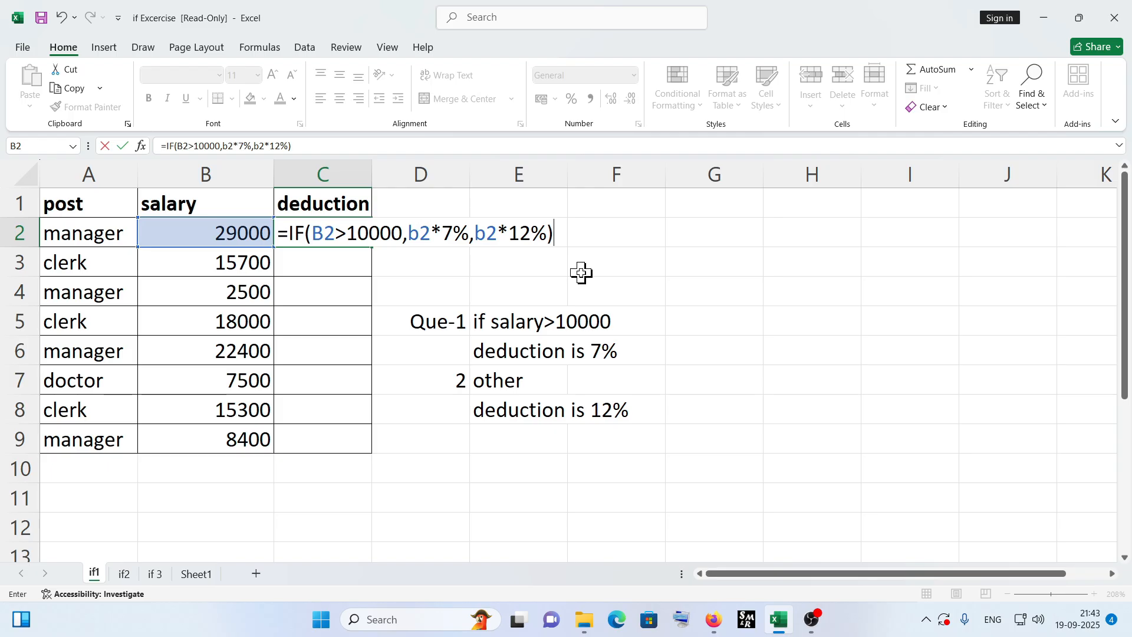
pyautogui.click(143, 50)
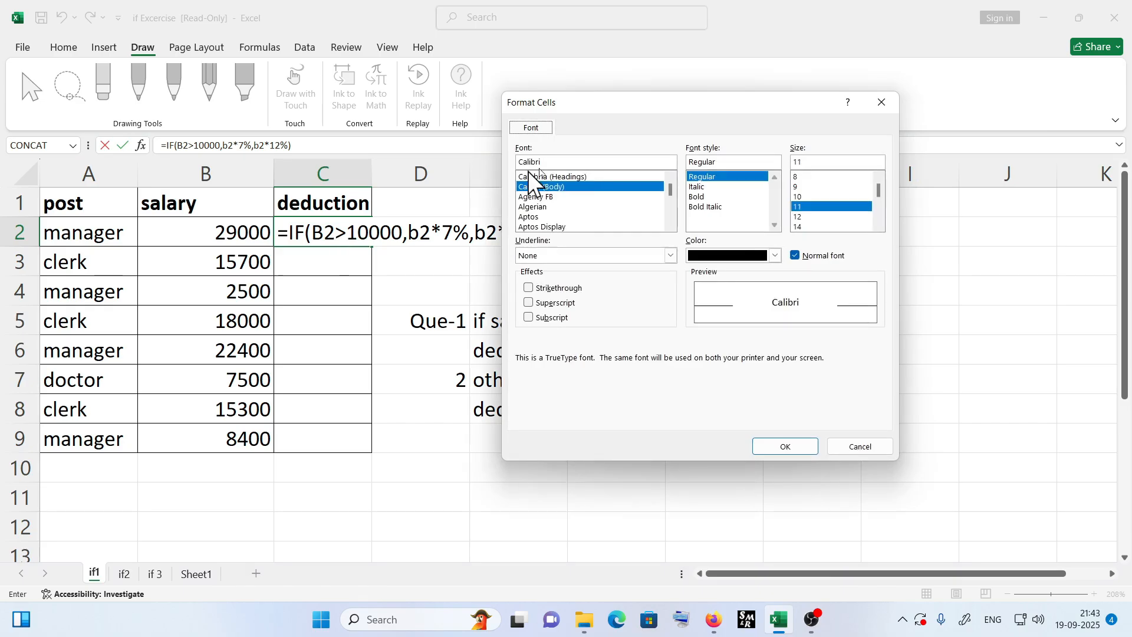
pyautogui.click(860, 446)
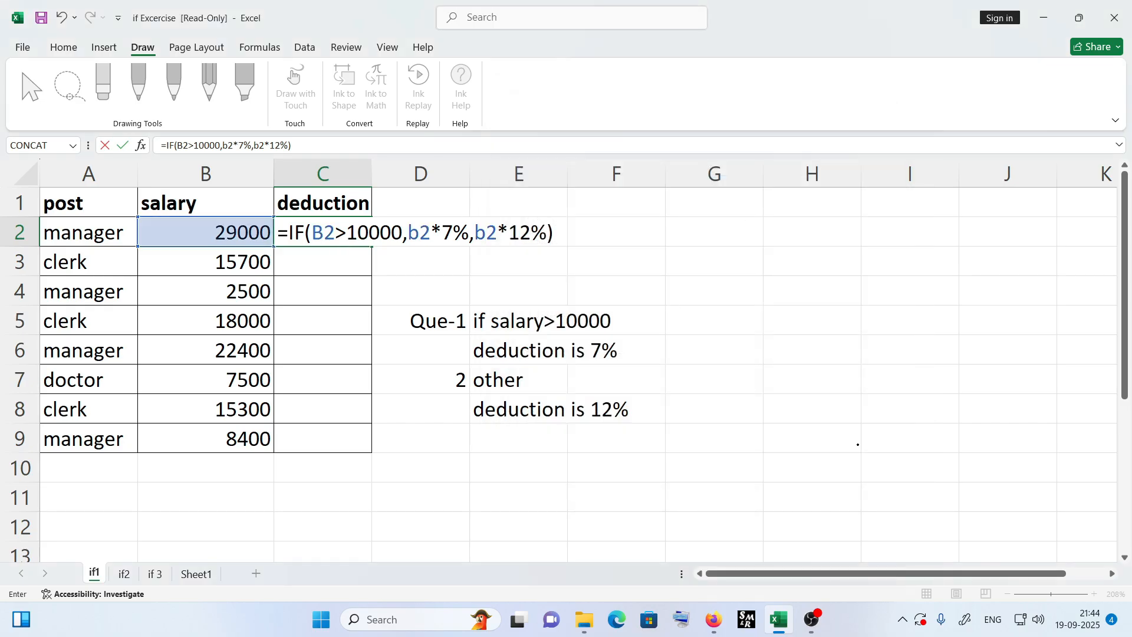
pyautogui.hotkey('ctrl', '1')
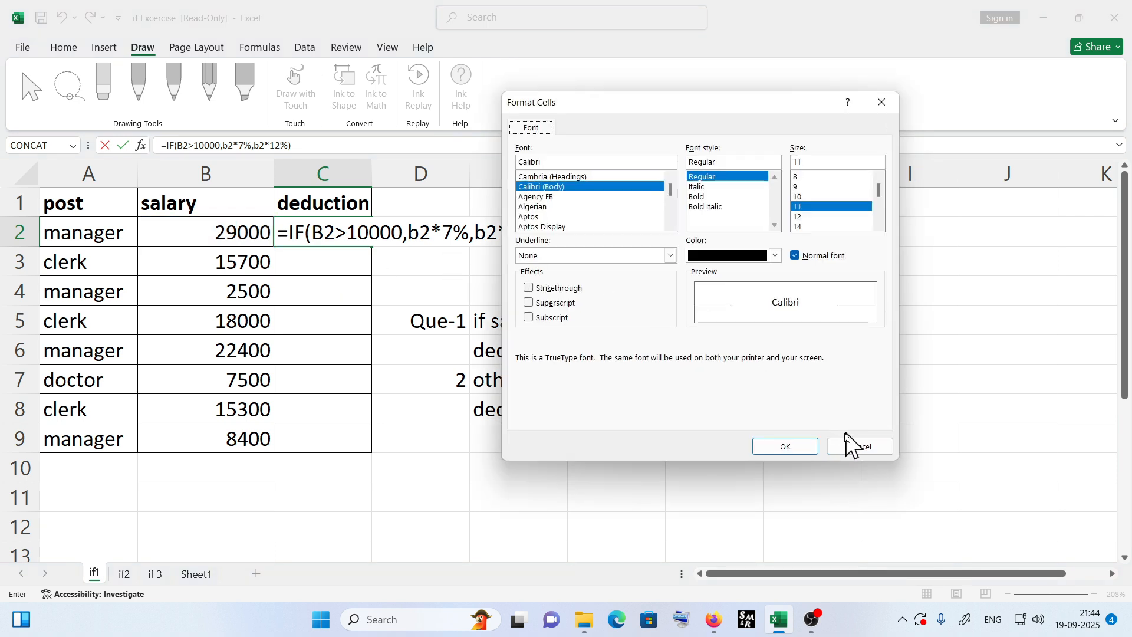
pyautogui.click(845, 450)
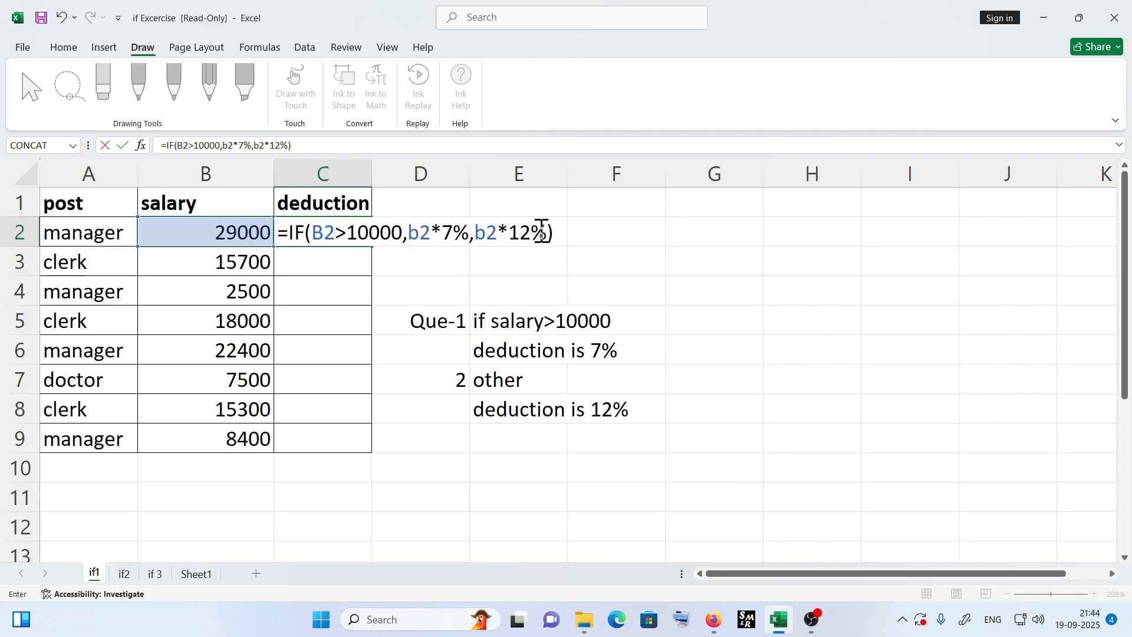
# - Commit the deduction formula in C2 and widen column C slightly
pyautogui.press('Return')
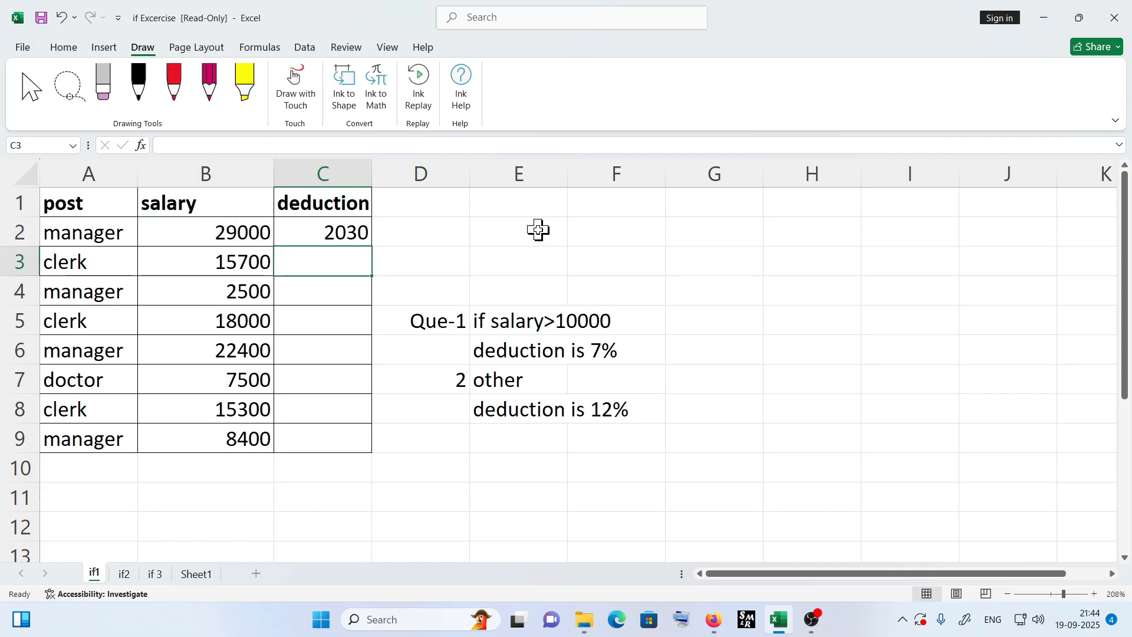
pyautogui.click(323, 230)
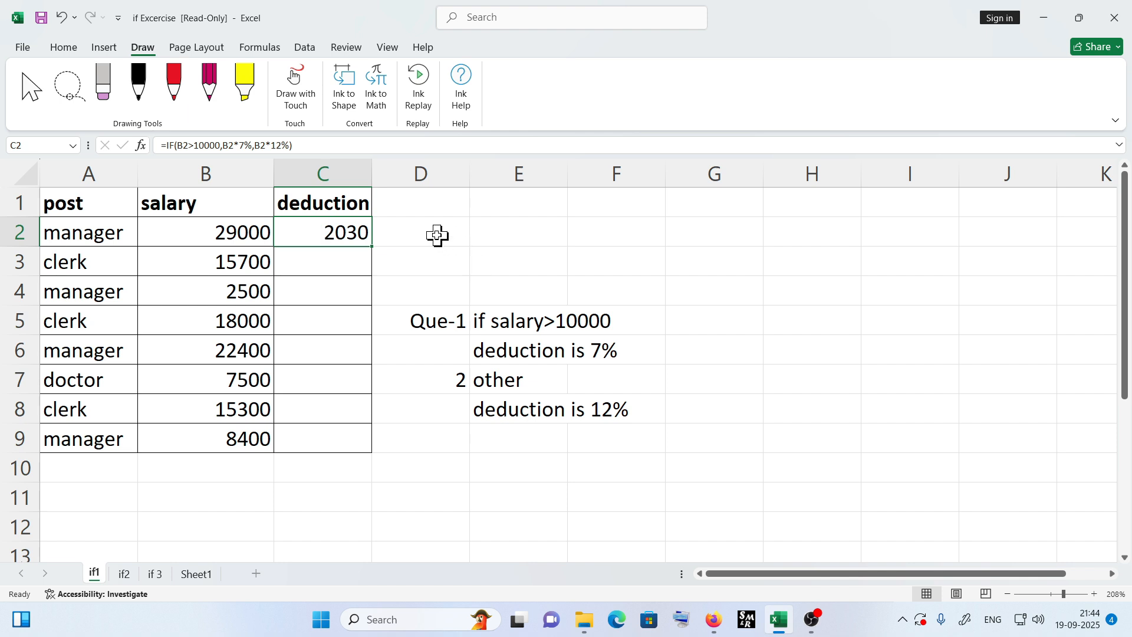
pyautogui.moveTo(372, 170); pyautogui.dragTo(397, 171)
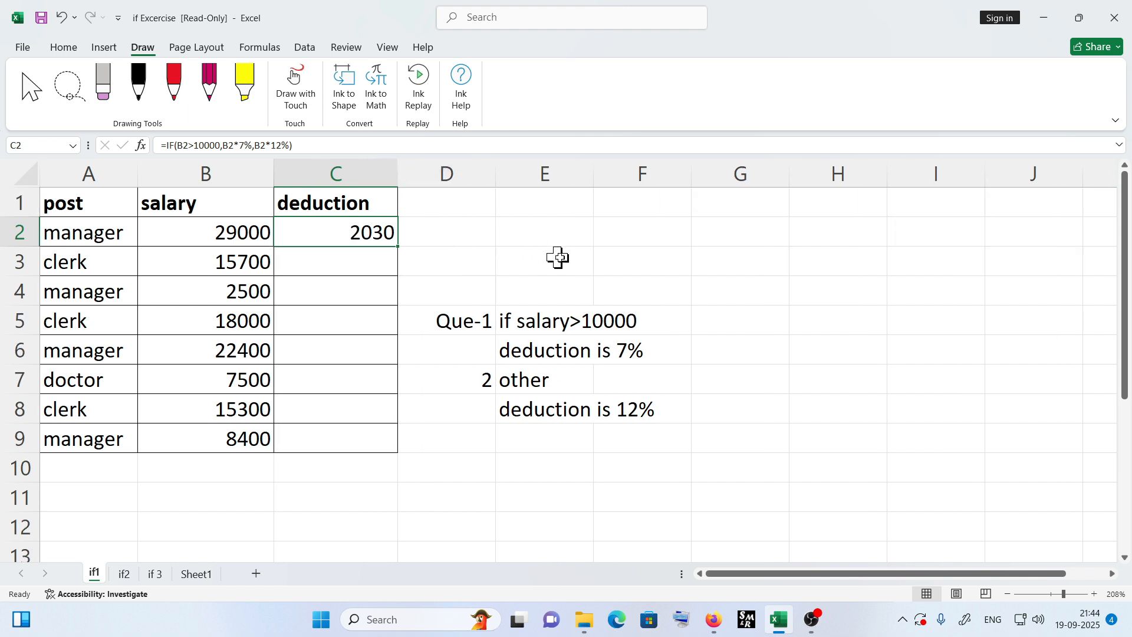
# - In E2, enter a check formula =B2*7% multiplying the first salary by 7%
pyautogui.click(536, 231)
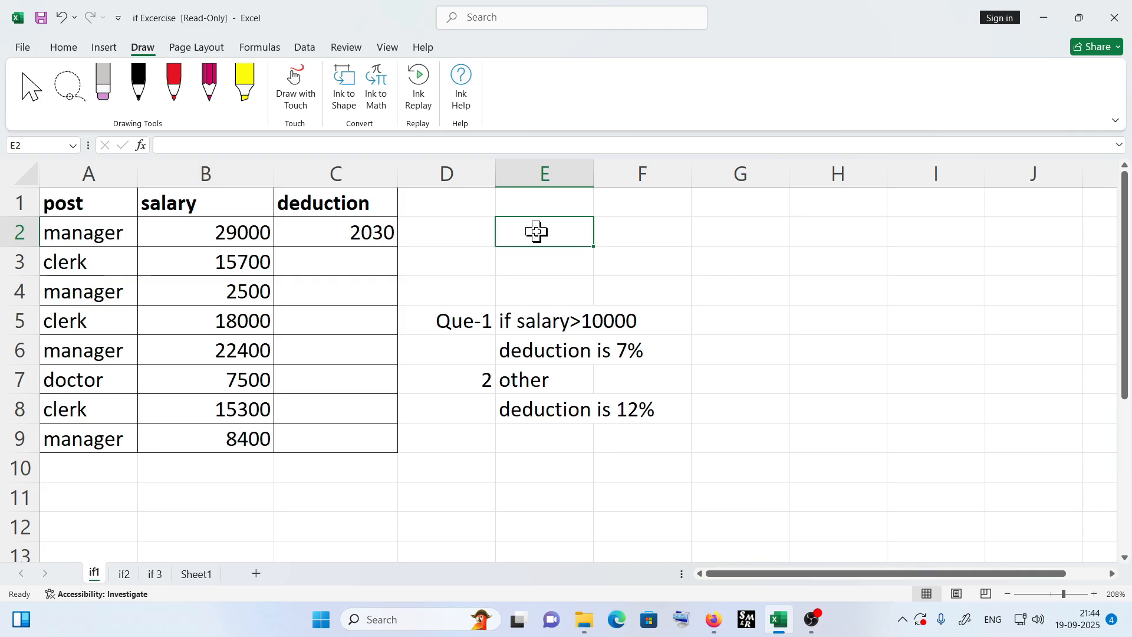
pyautogui.write('=')
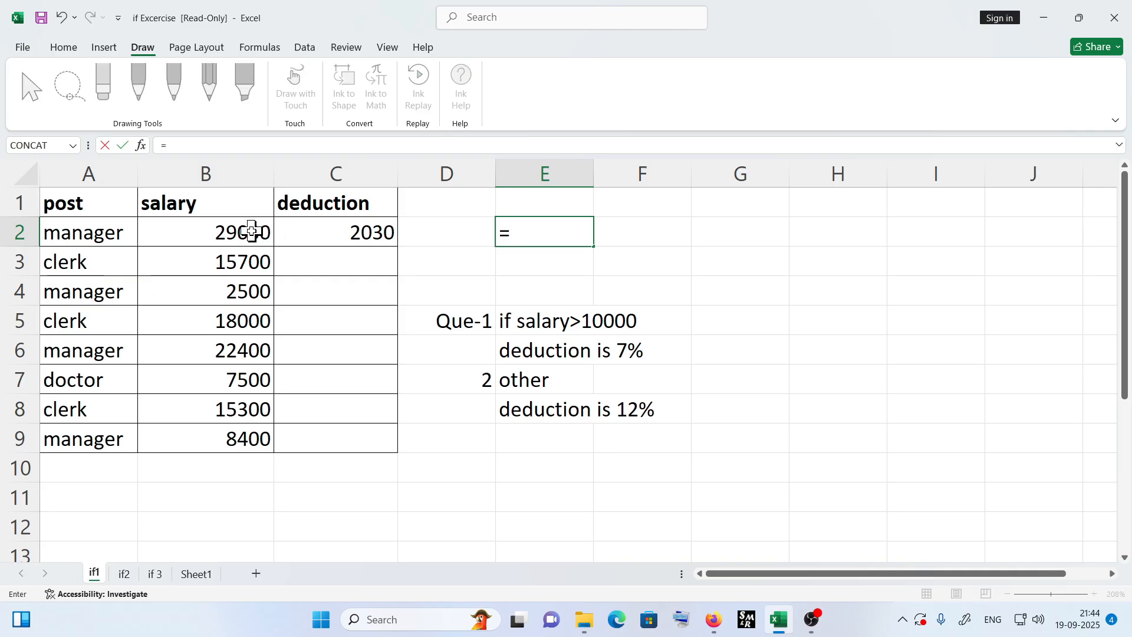
pyautogui.click(251, 232)
pyautogui.write('*7')
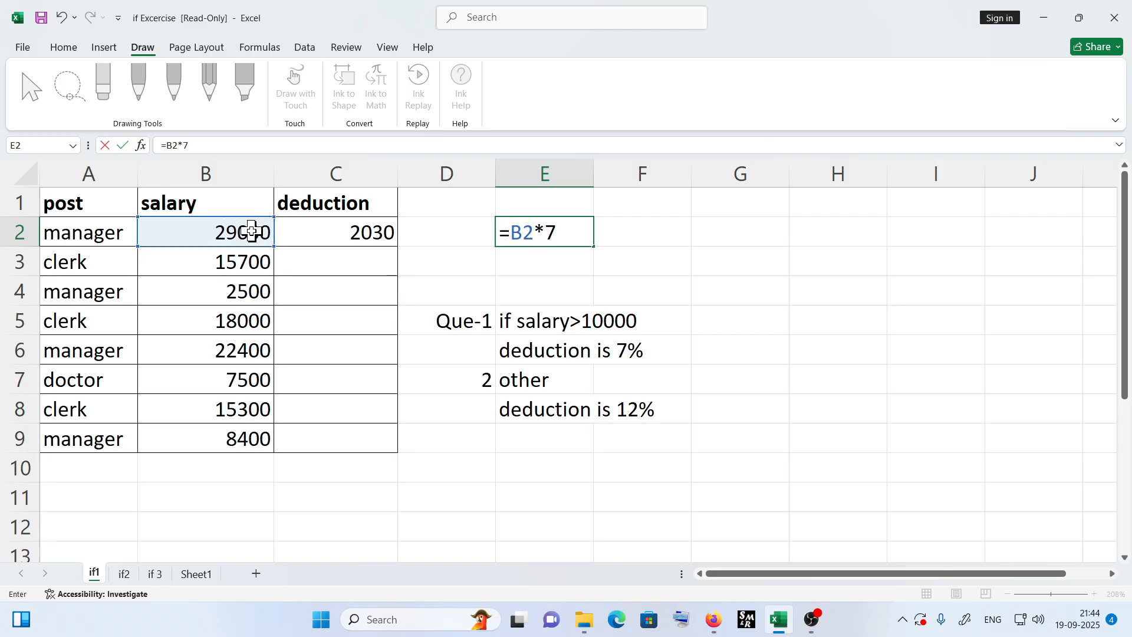
pyautogui.write('%')
pyautogui.press('Return')
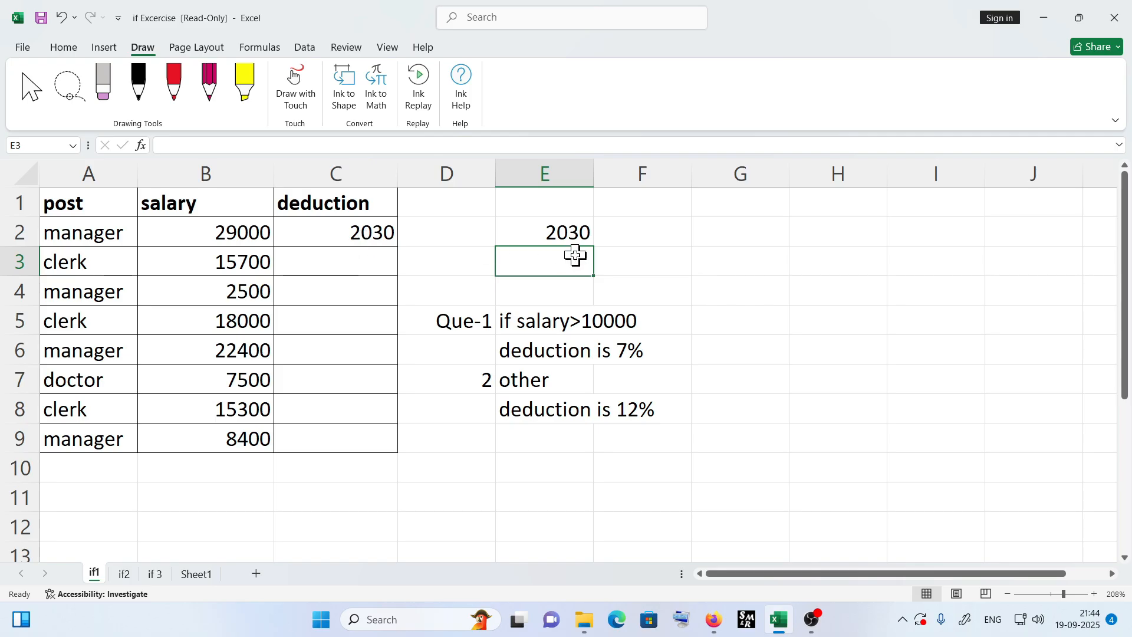
# - In F2, enter a check formula =B2*12% multiplying the first salary by 12%
pyautogui.click(610, 237)
pyautogui.write('=')
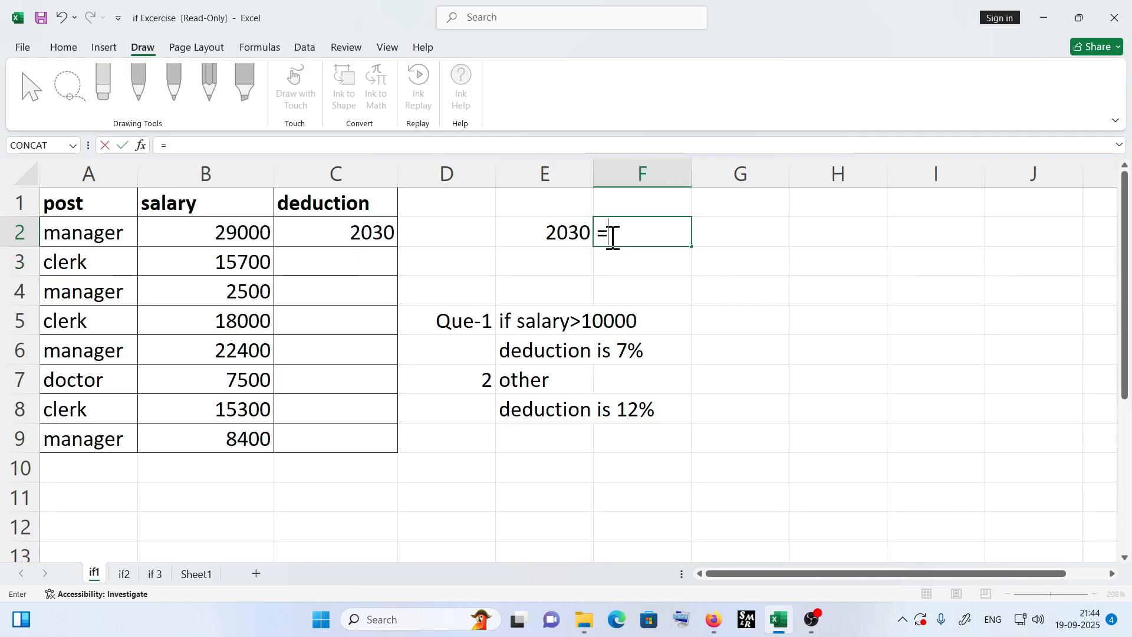
pyautogui.click(232, 227)
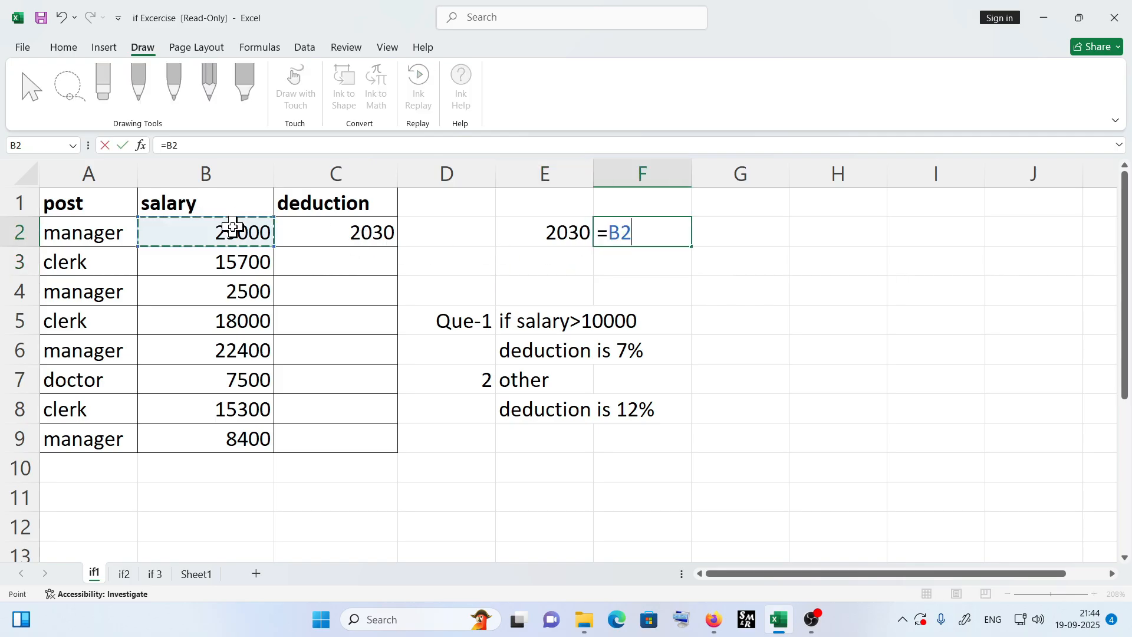
pyautogui.write('*')
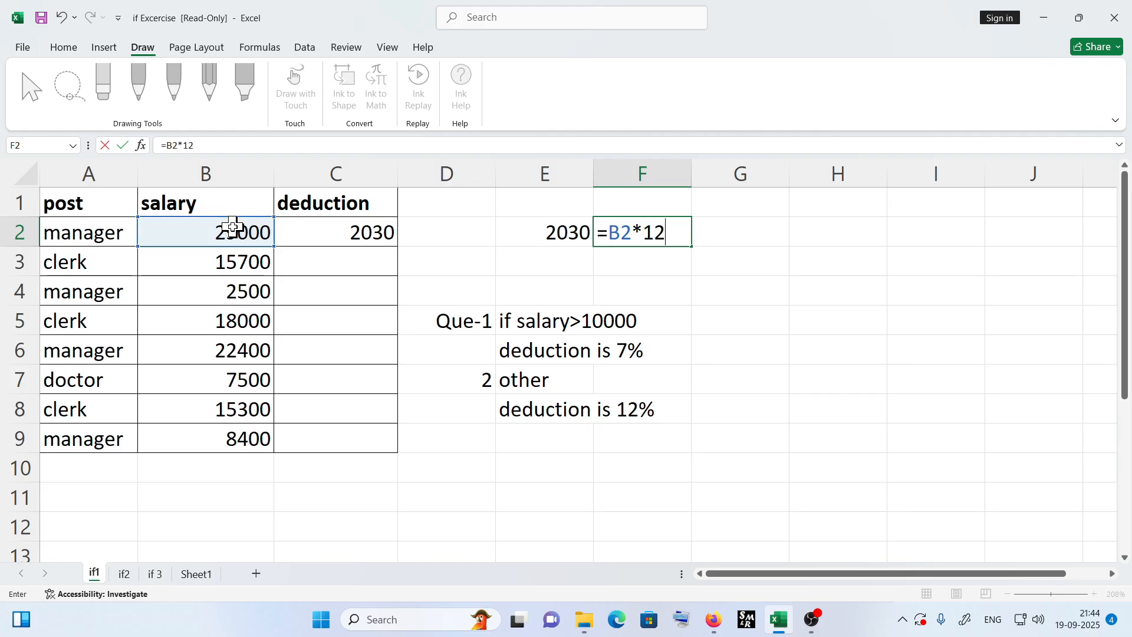
pyautogui.press('Return')
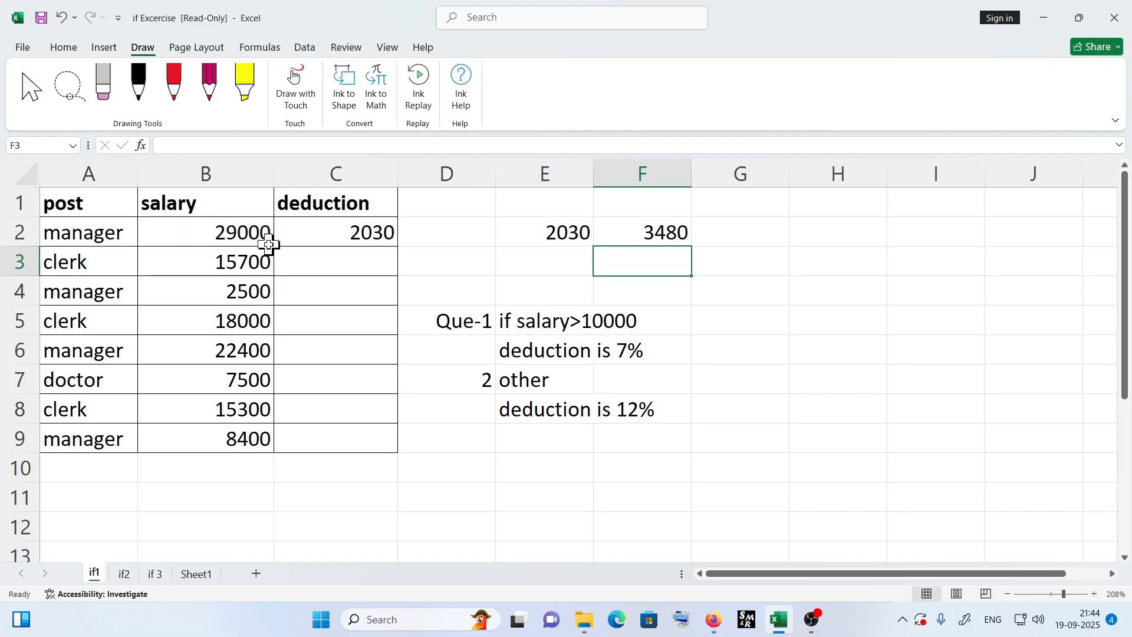
# - Move the two check results from E2:F2 over to H2:I2
pyautogui.click(233, 229)
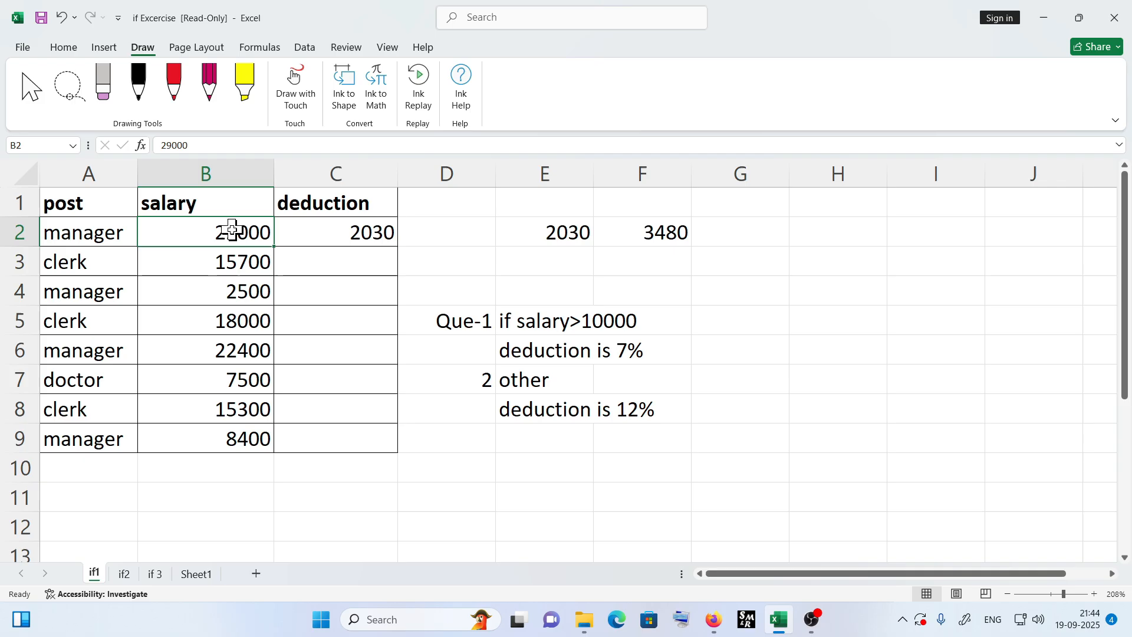
pyautogui.click(362, 238)
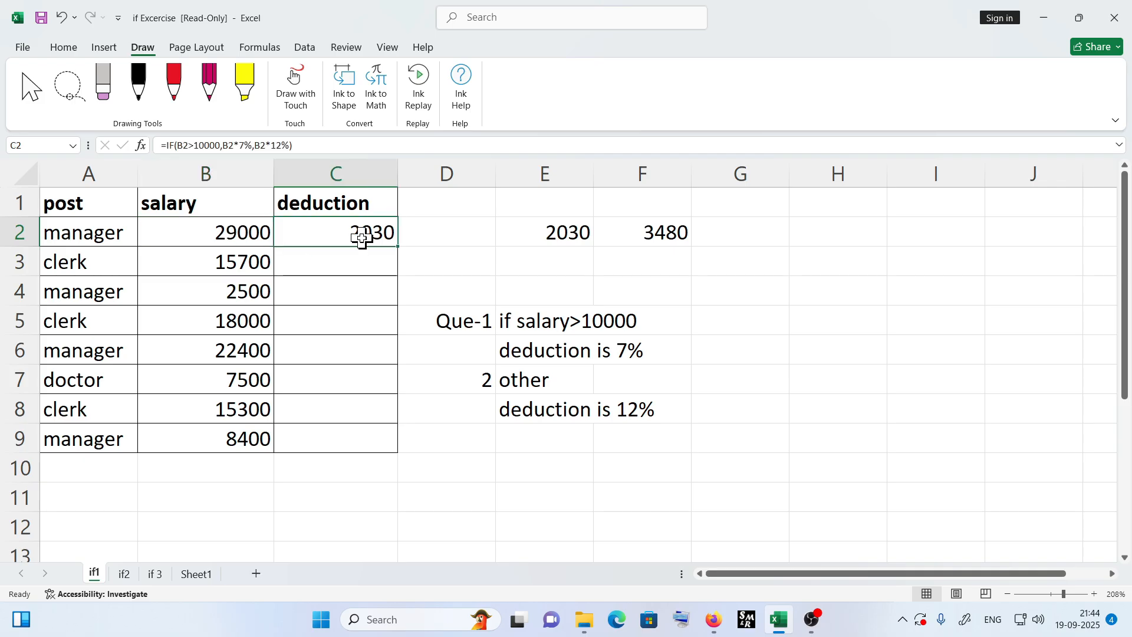
pyautogui.click(548, 237)
pyautogui.click(257, 238)
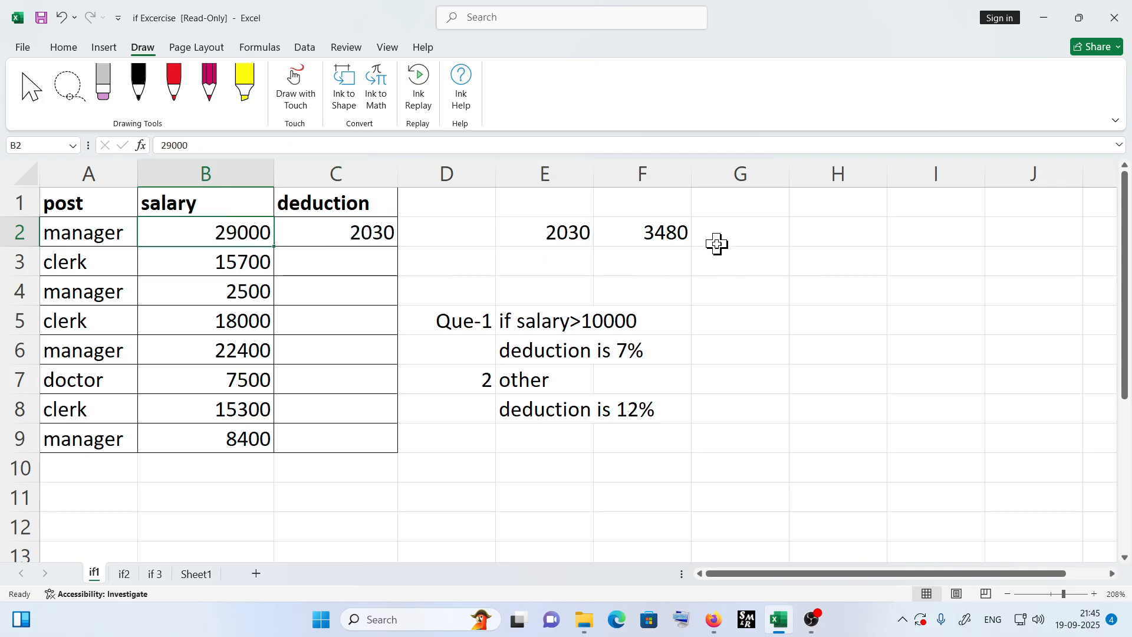
pyautogui.click(678, 234)
pyautogui.click(340, 227)
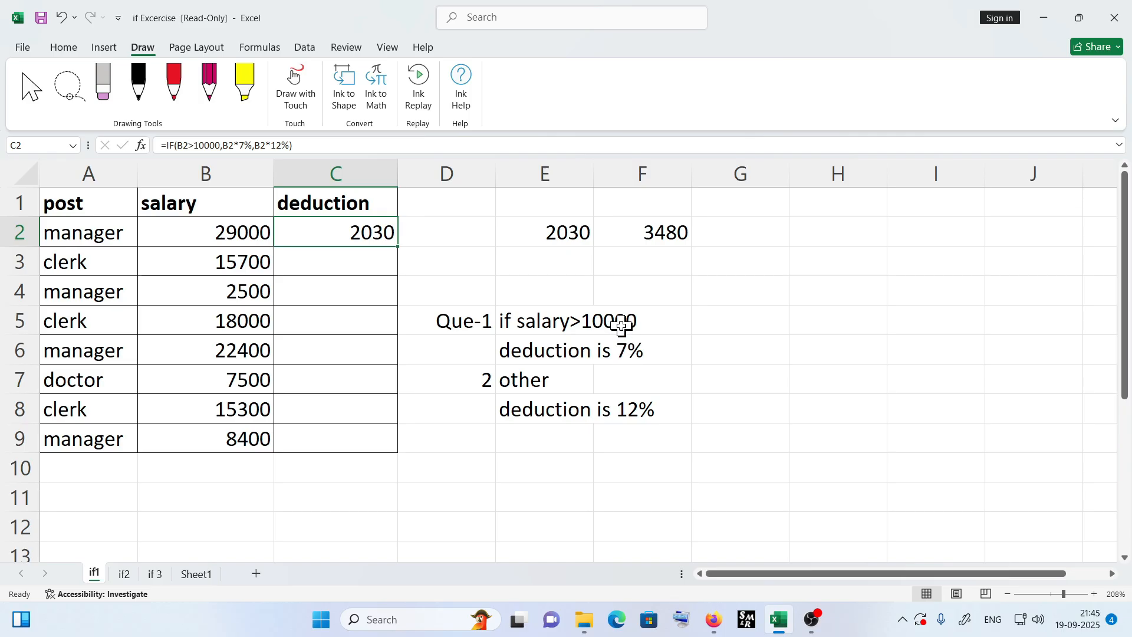
pyautogui.moveTo(582, 231); pyautogui.dragTo(930, 242)
pyautogui.click(814, 353)
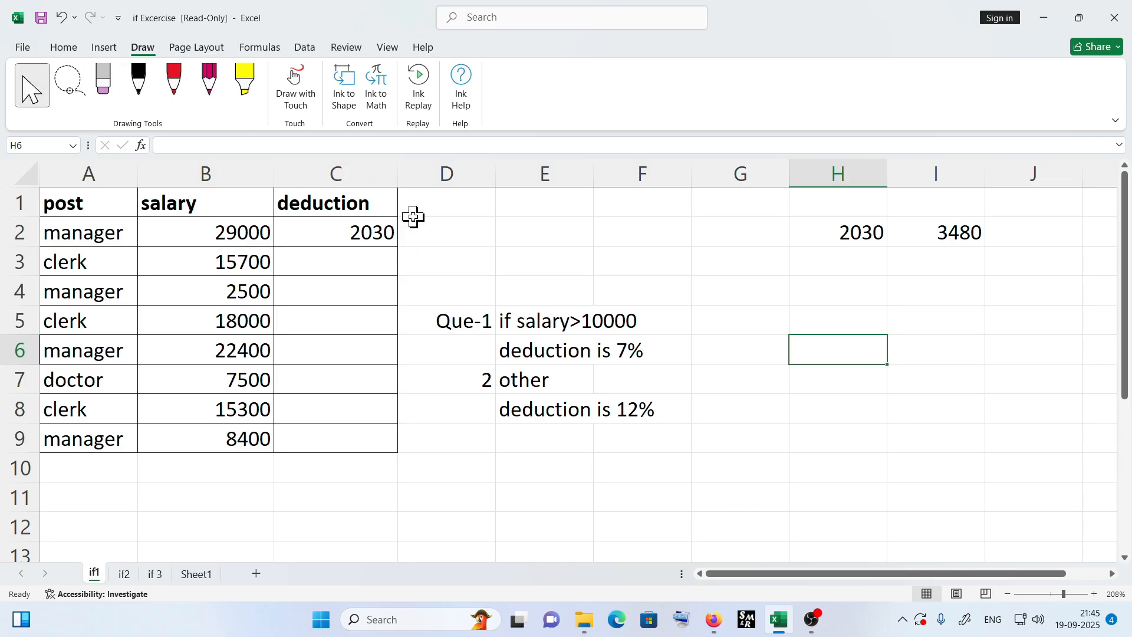
pyautogui.hotkey('ctrl', '1')
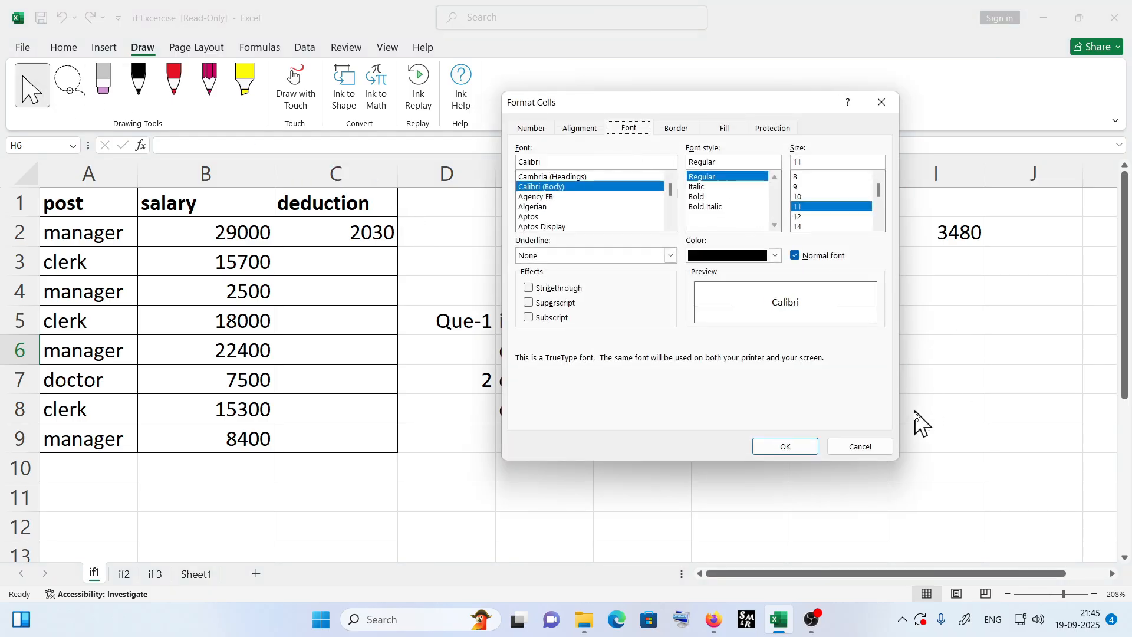
pyautogui.click(860, 446)
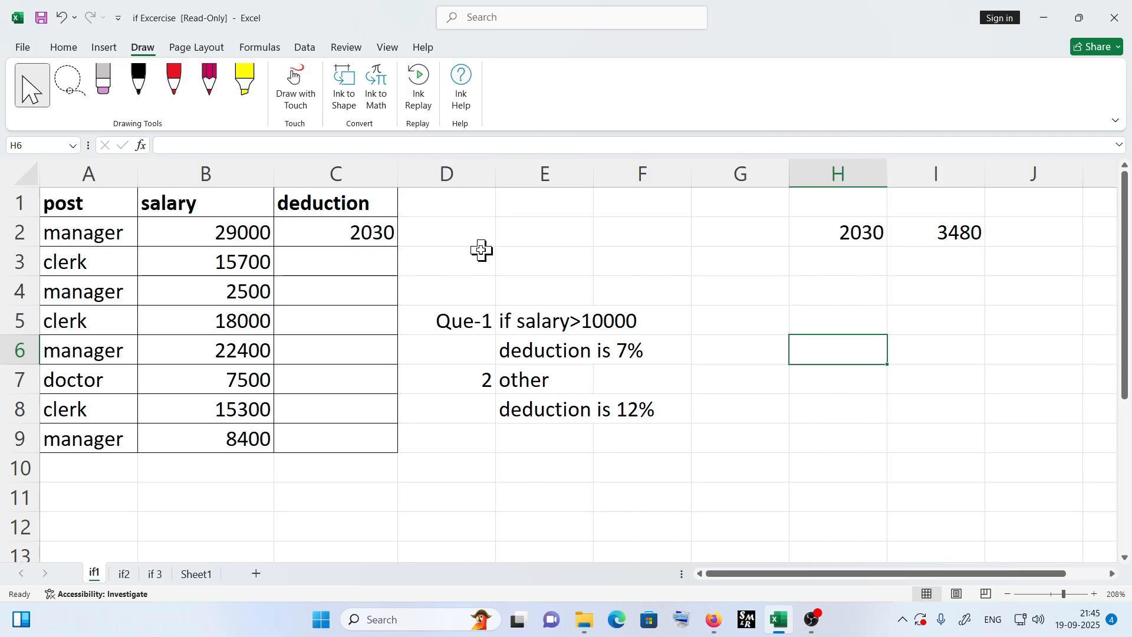
pyautogui.click(461, 235)
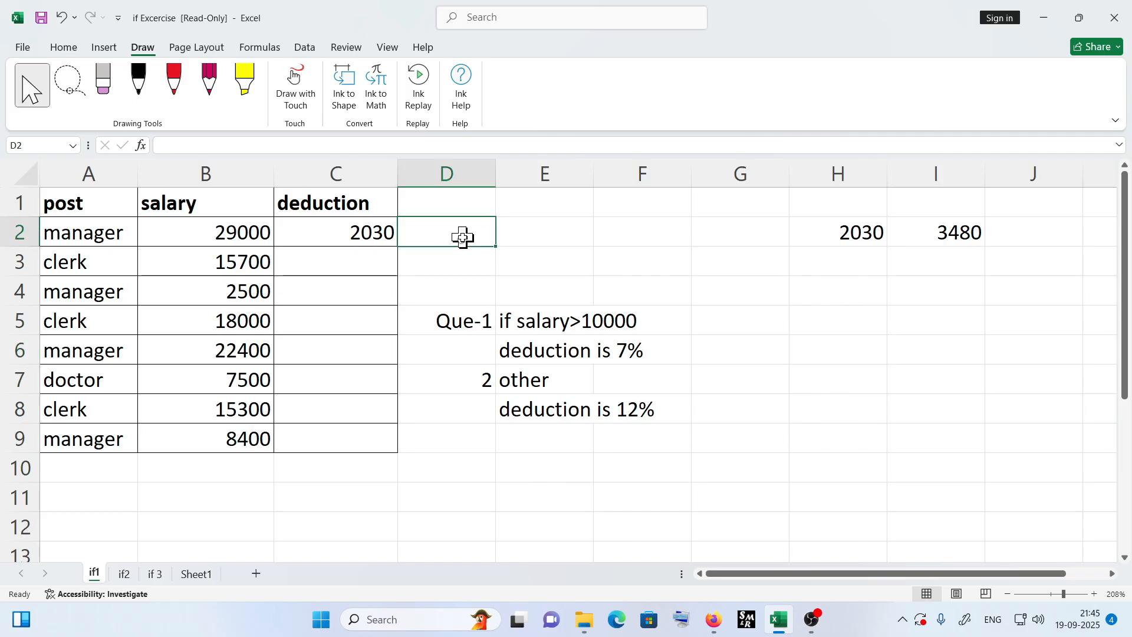
pyautogui.hotkey('ctrl', 'shift', 'f')
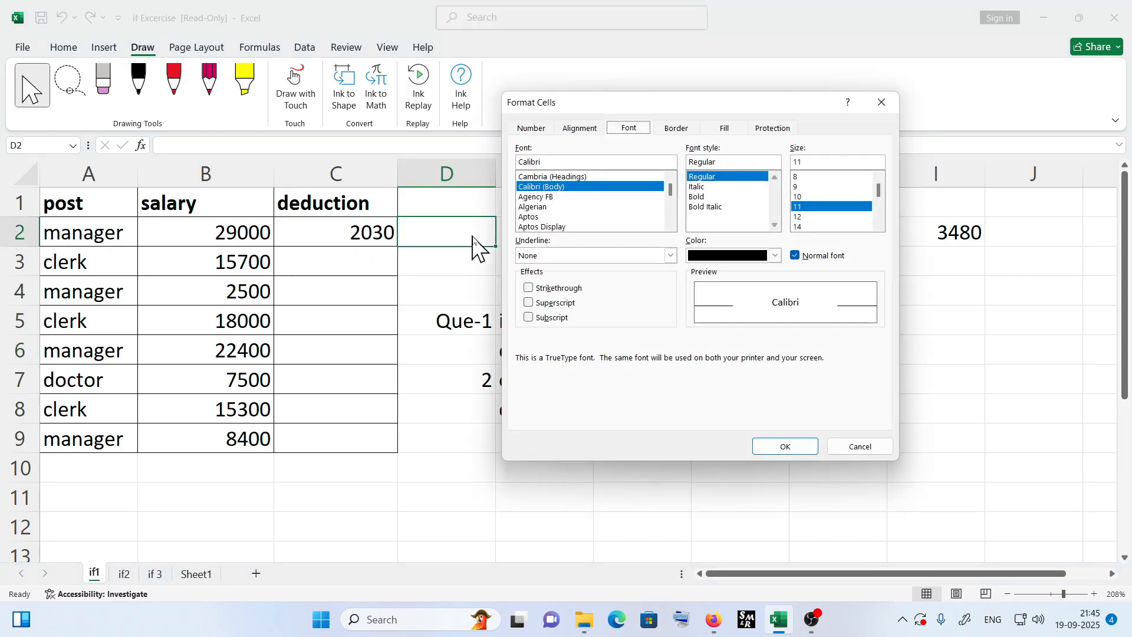
pyautogui.click(865, 446)
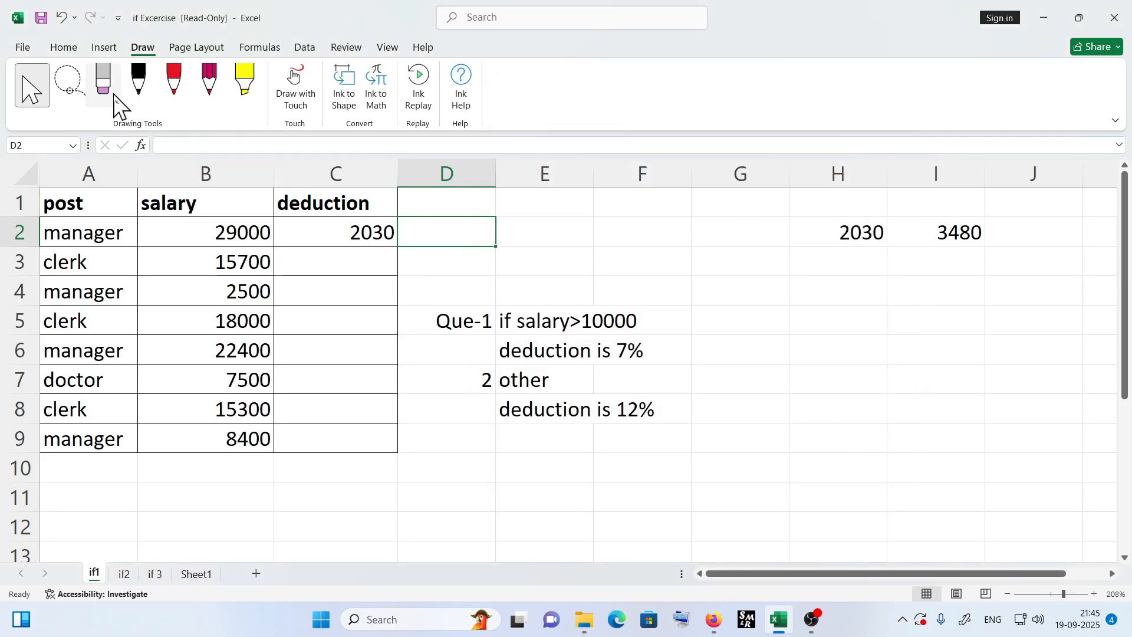
# - With the red pen, handwrite the applicable 7% or 12% rate beside each salary row in column D
pyautogui.click(178, 90)
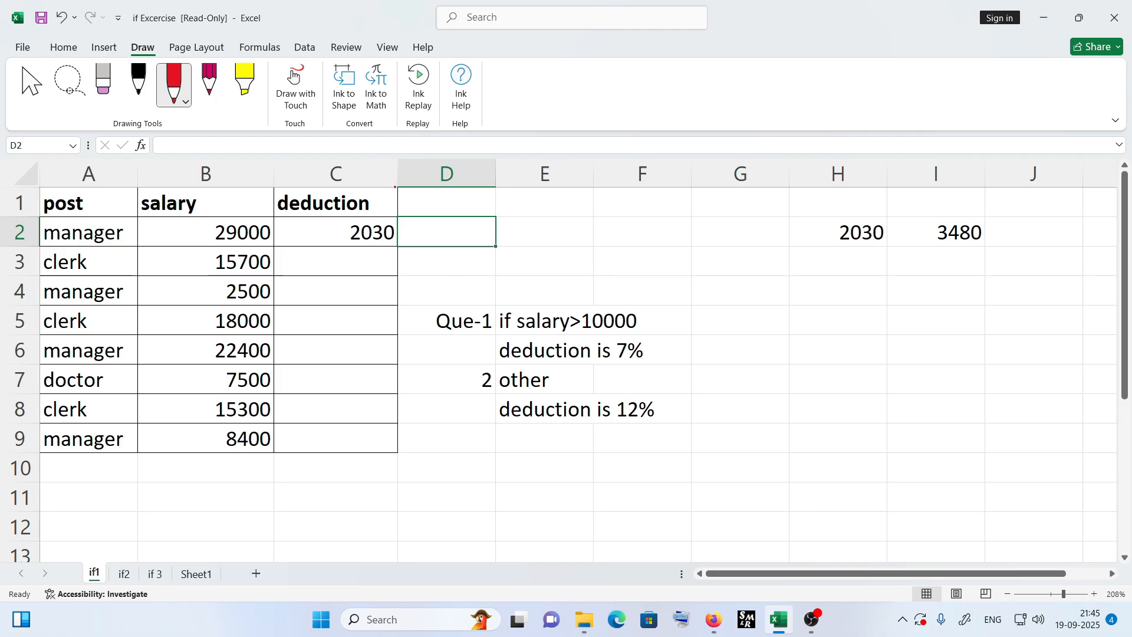
pyautogui.moveTo(437, 224); pyautogui.dragTo(430, 240)
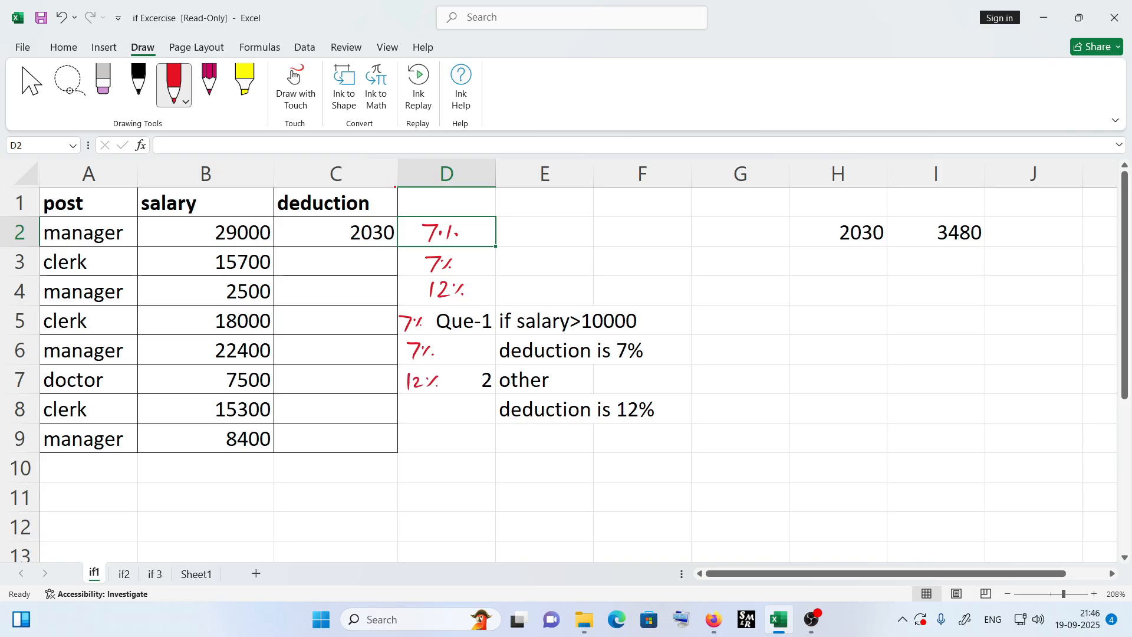
pyautogui.moveTo(411, 433); pyautogui.dragTo(410, 446)
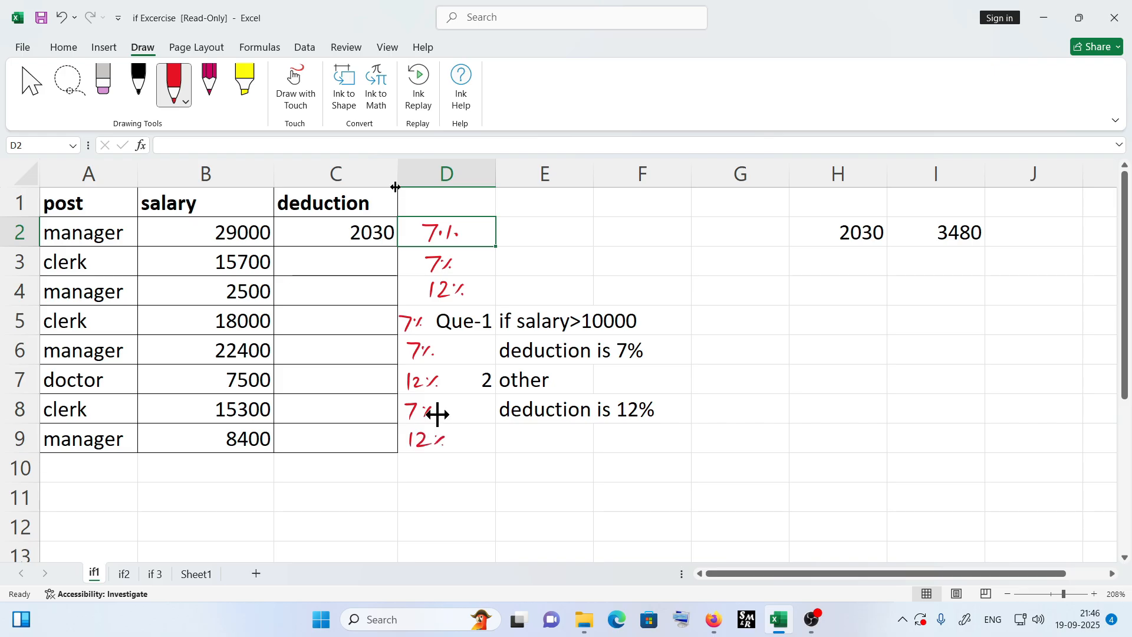
# - Fill the 7% check formula down H2:H9 and the 12% check formula down I2:I9
pyautogui.click(851, 235)
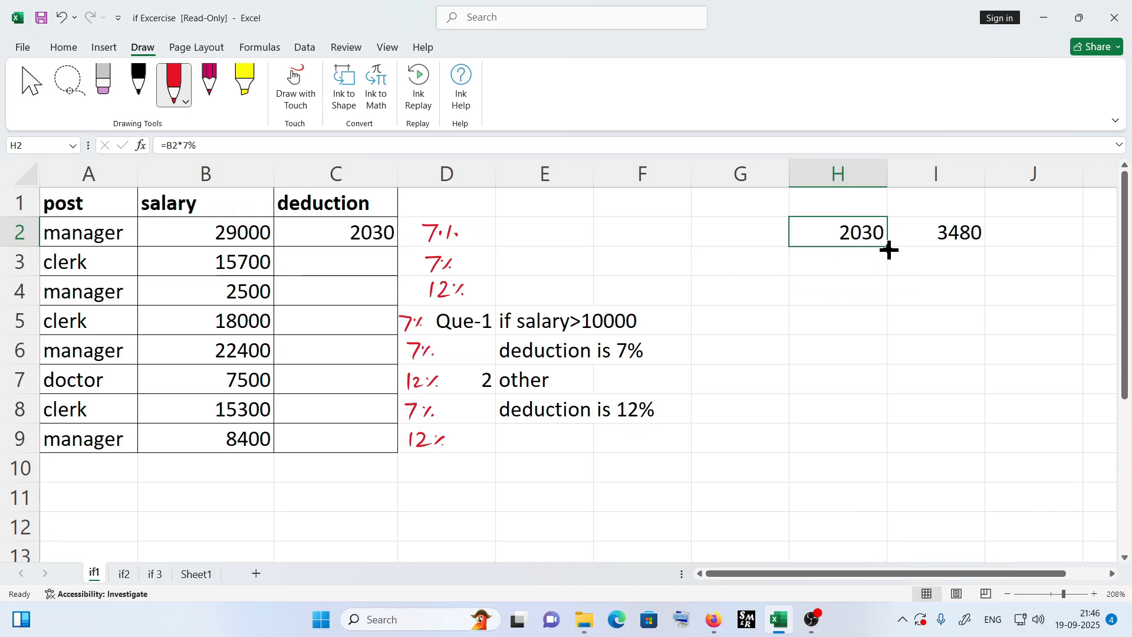
pyautogui.moveTo(889, 250); pyautogui.dragTo(888, 447)
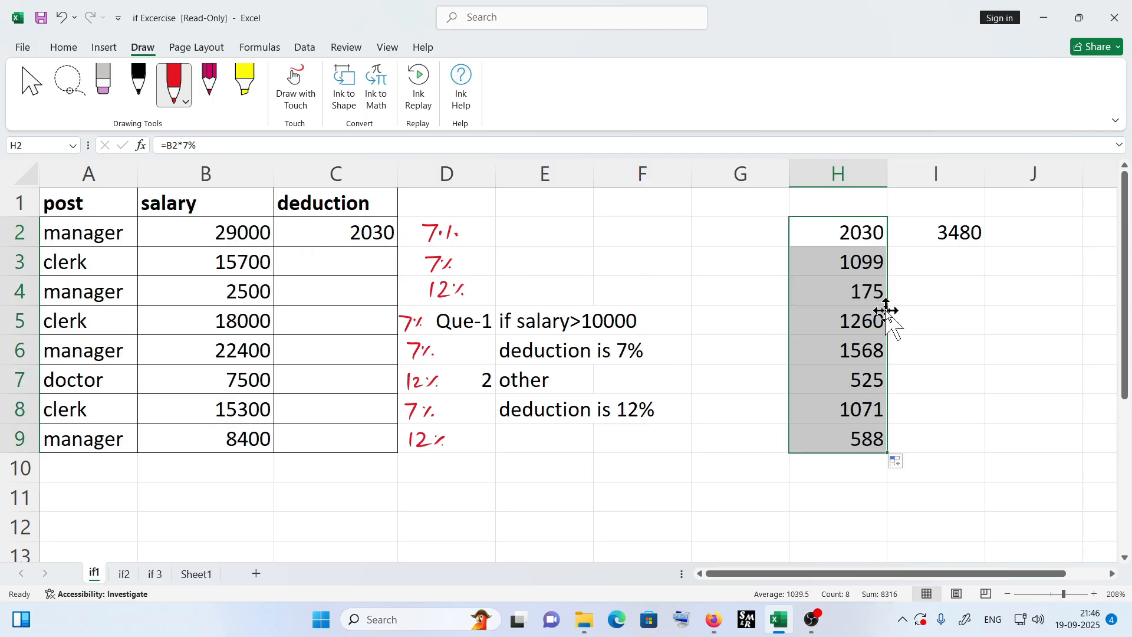
pyautogui.click(933, 236)
pyautogui.moveTo(985, 246); pyautogui.dragTo(988, 451)
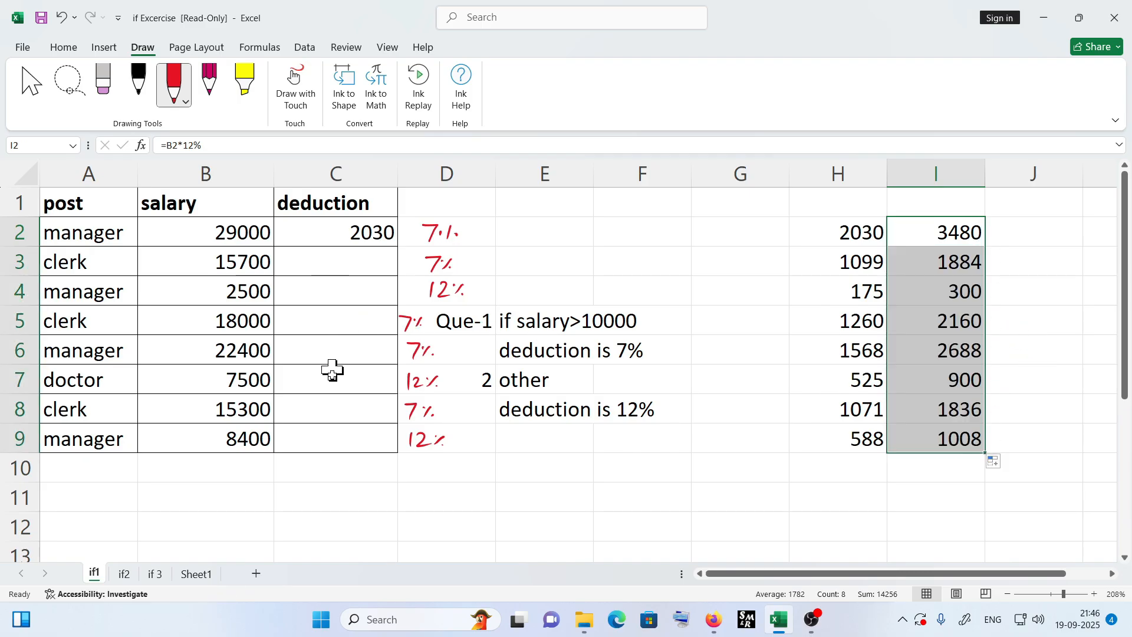
# - Handwrite 7% above column H and 12% above column I as labels for the check results
pyautogui.click(353, 232)
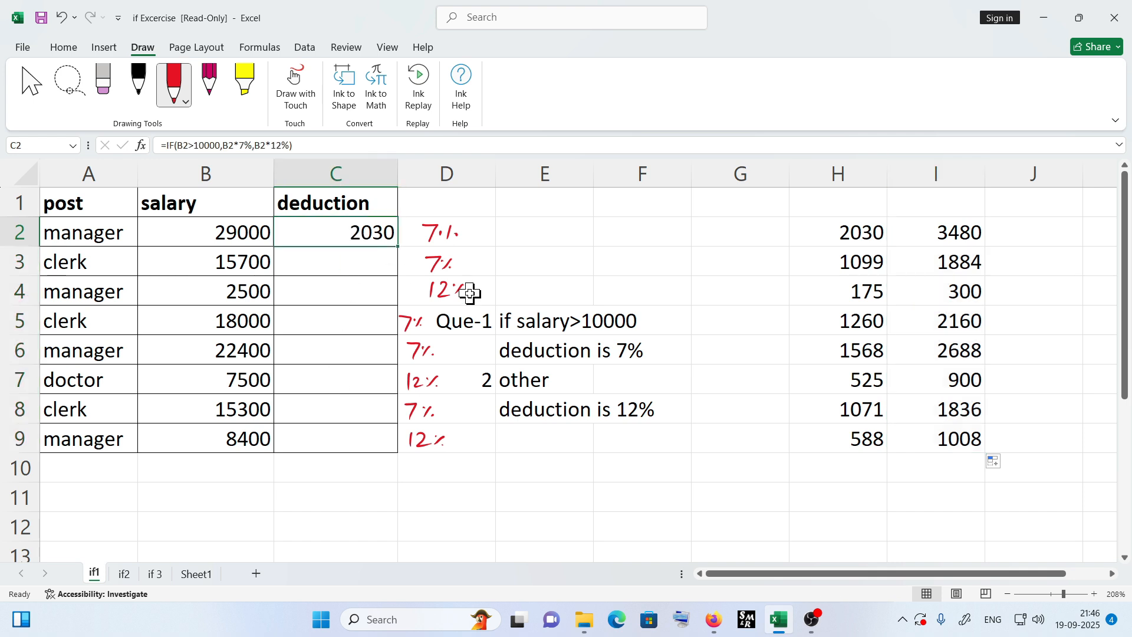
pyautogui.click(242, 235)
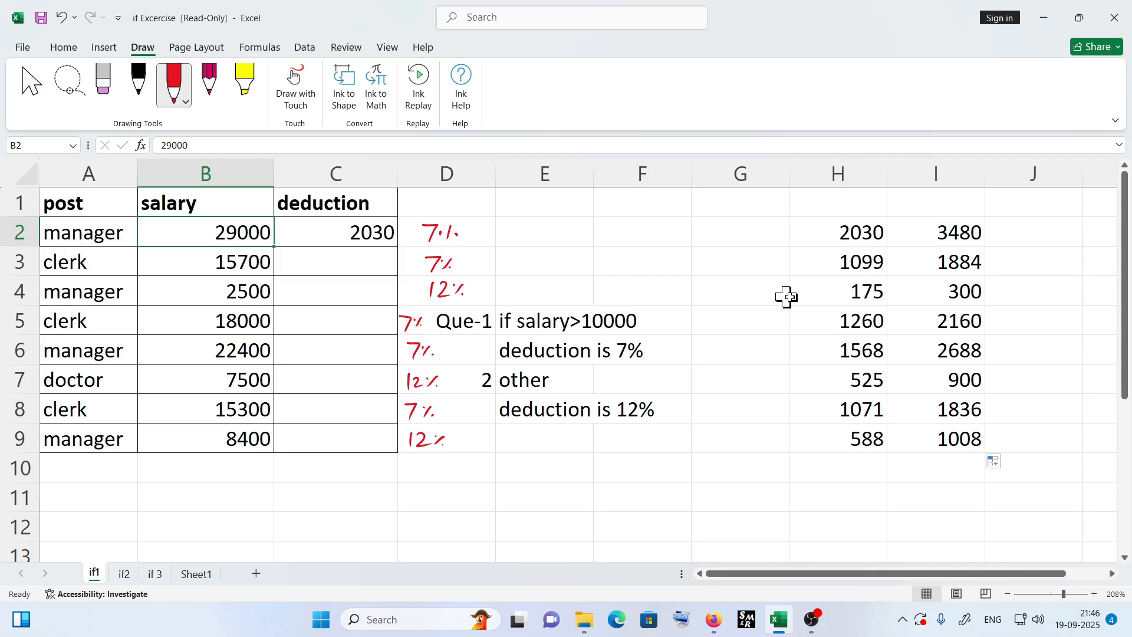
pyautogui.moveTo(858, 232); pyautogui.dragTo(853, 436)
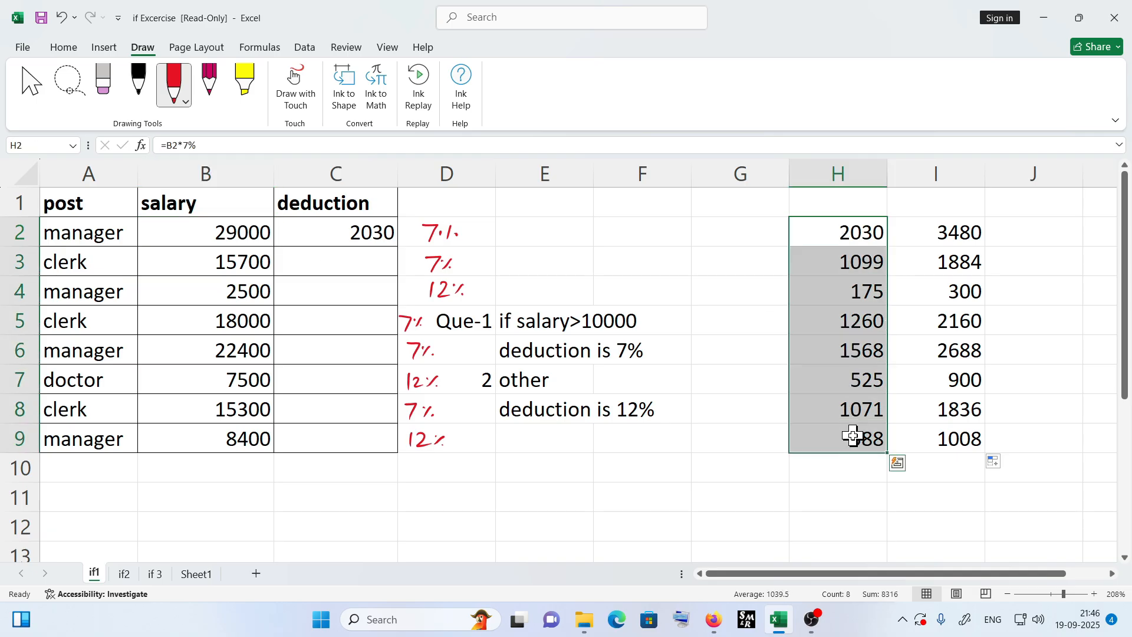
pyautogui.click(834, 205)
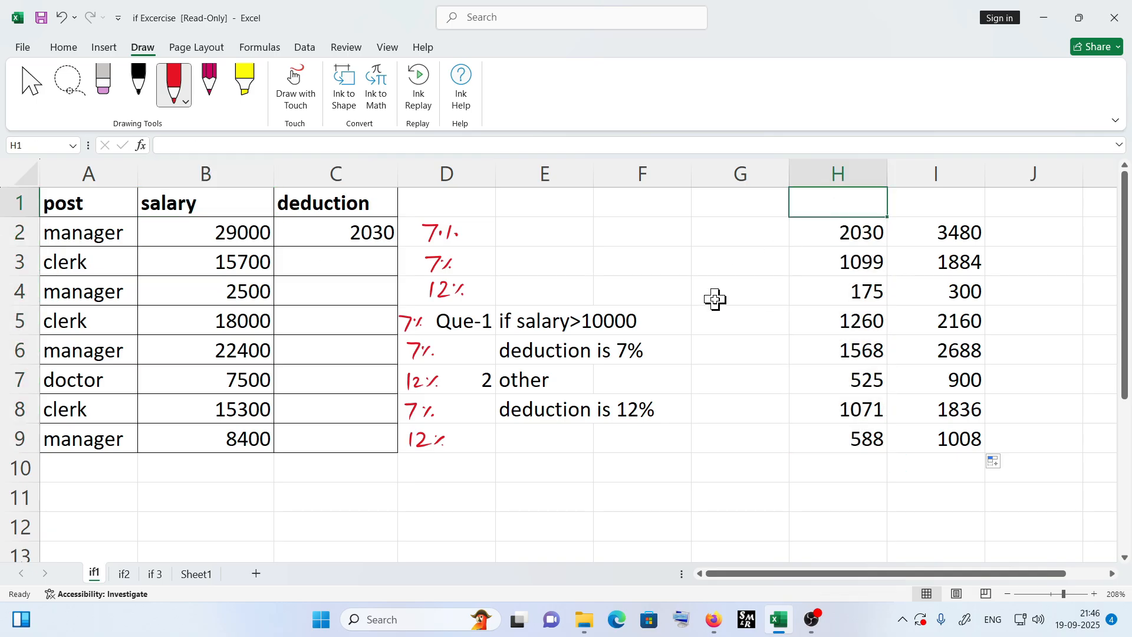
pyautogui.moveTo(812, 197)
pyautogui.mouseDown()
pyautogui.moveTo(824, 216)
pyautogui.moveTo(847, 201)
pyautogui.moveTo(844, 210)
pyautogui.mouseUp()
pyautogui.moveTo(853, 207); pyautogui.dragTo(914, 215)
pyautogui.moveTo(924, 204); pyautogui.dragTo(946, 211)
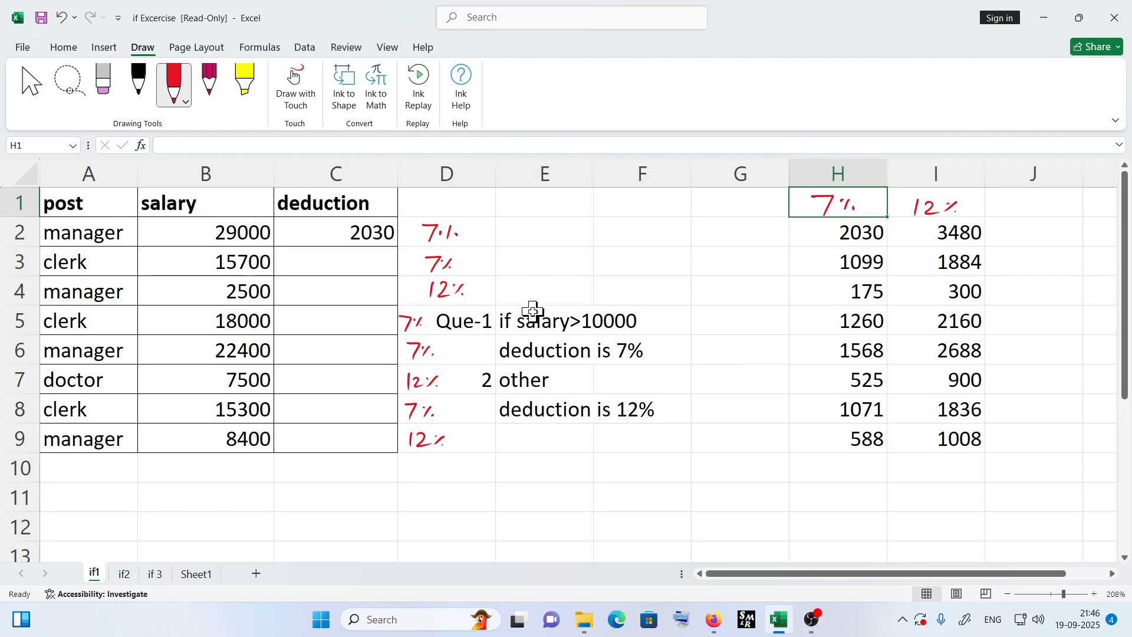
# - Fill the IF deduction formula from C2 down through C9, then switch to the if2 sheet
pyautogui.click(354, 231)
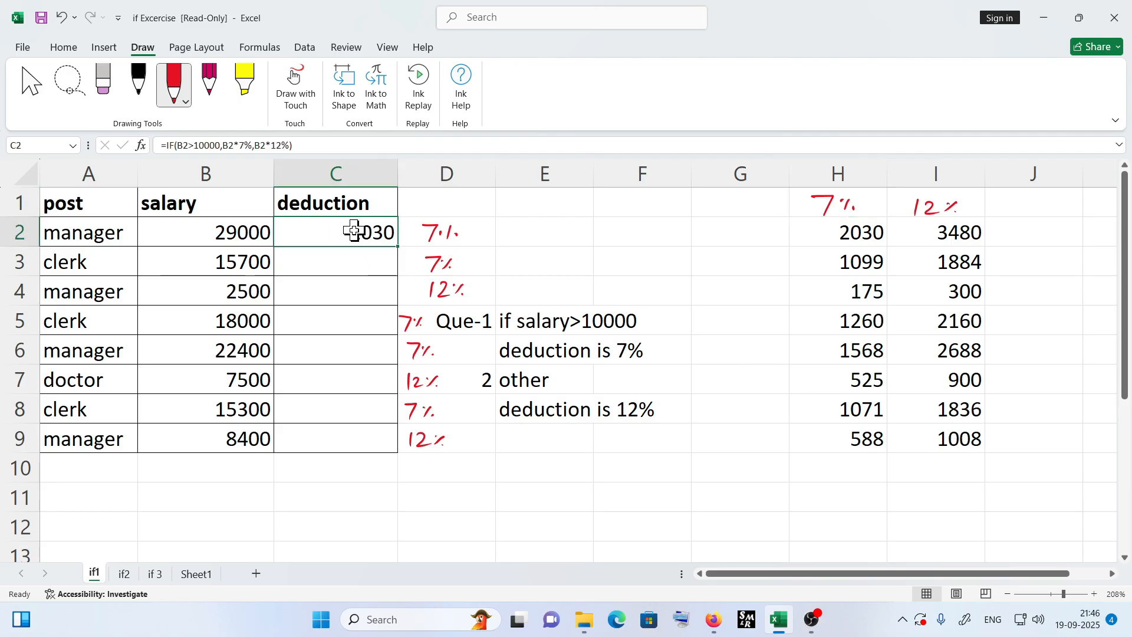
pyautogui.doubleClick(321, 229)
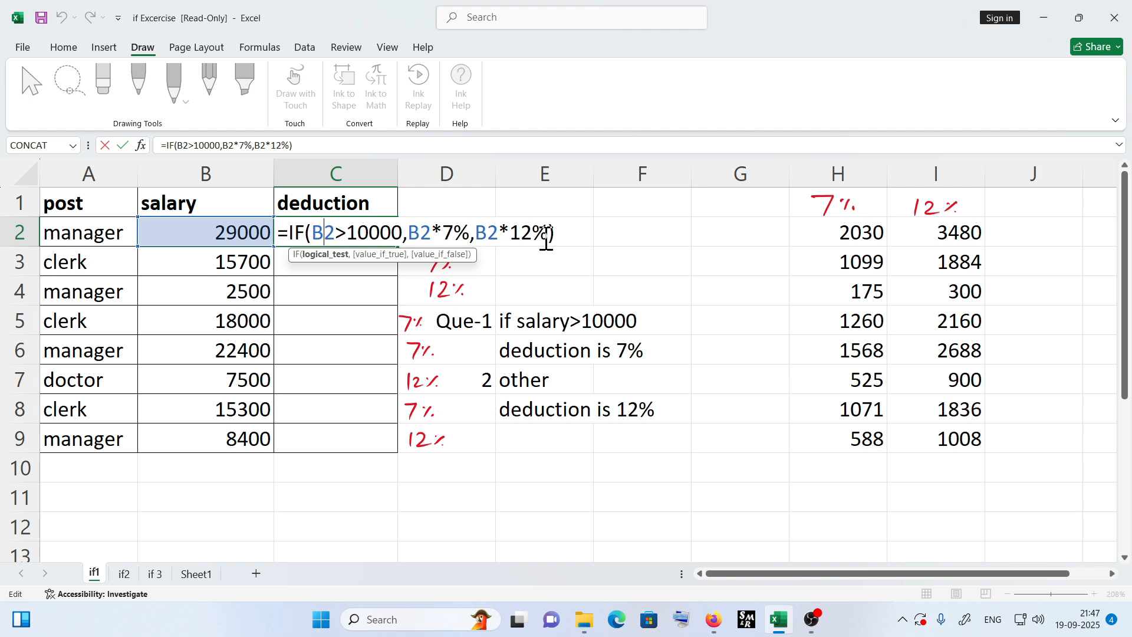
pyautogui.press('Return')
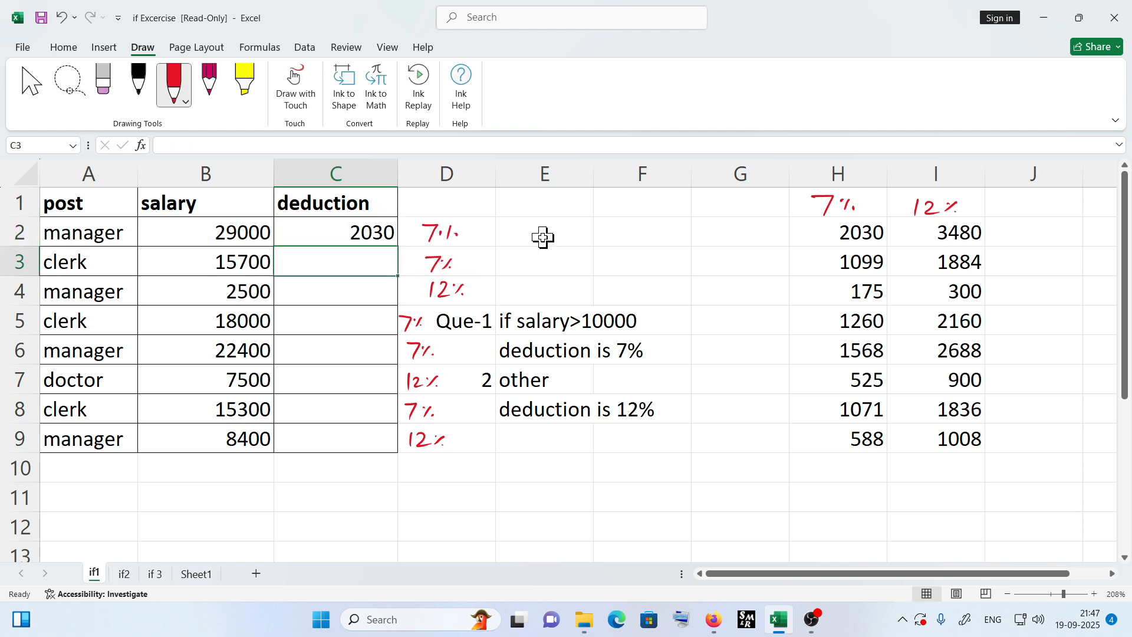
pyautogui.click(393, 238)
pyautogui.doubleClick(399, 247)
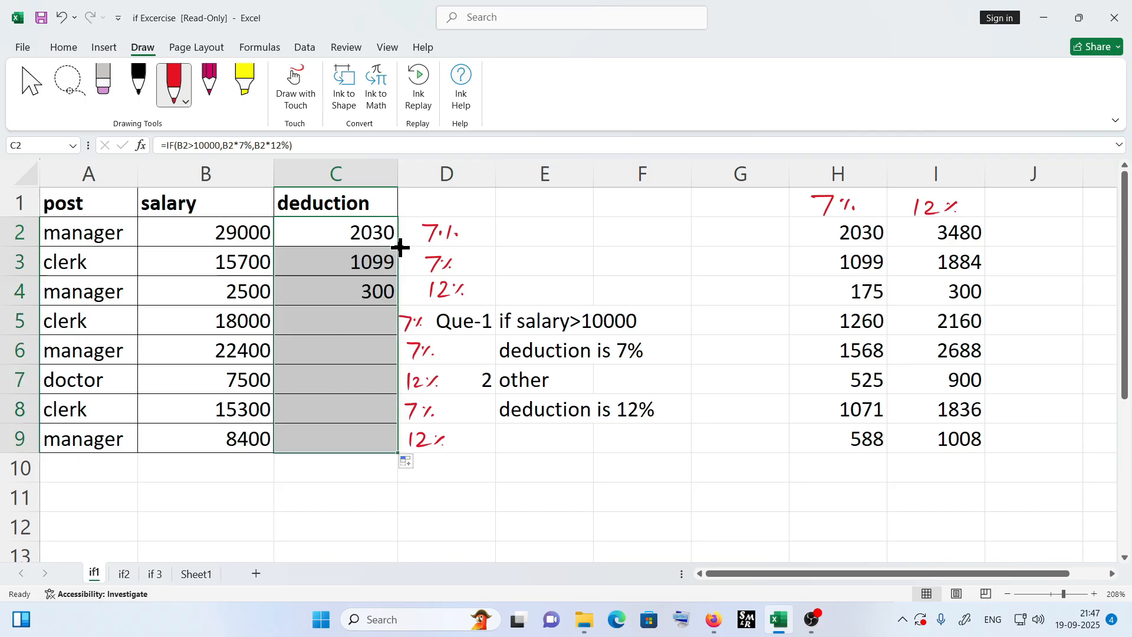
pyautogui.click(349, 243)
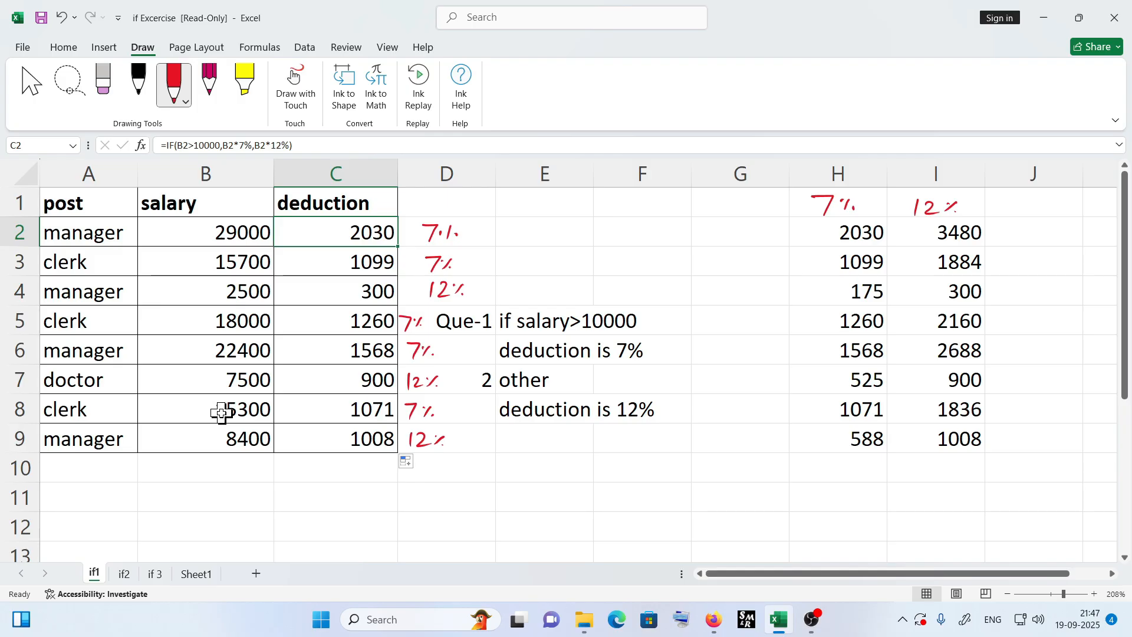
pyautogui.click(124, 575)
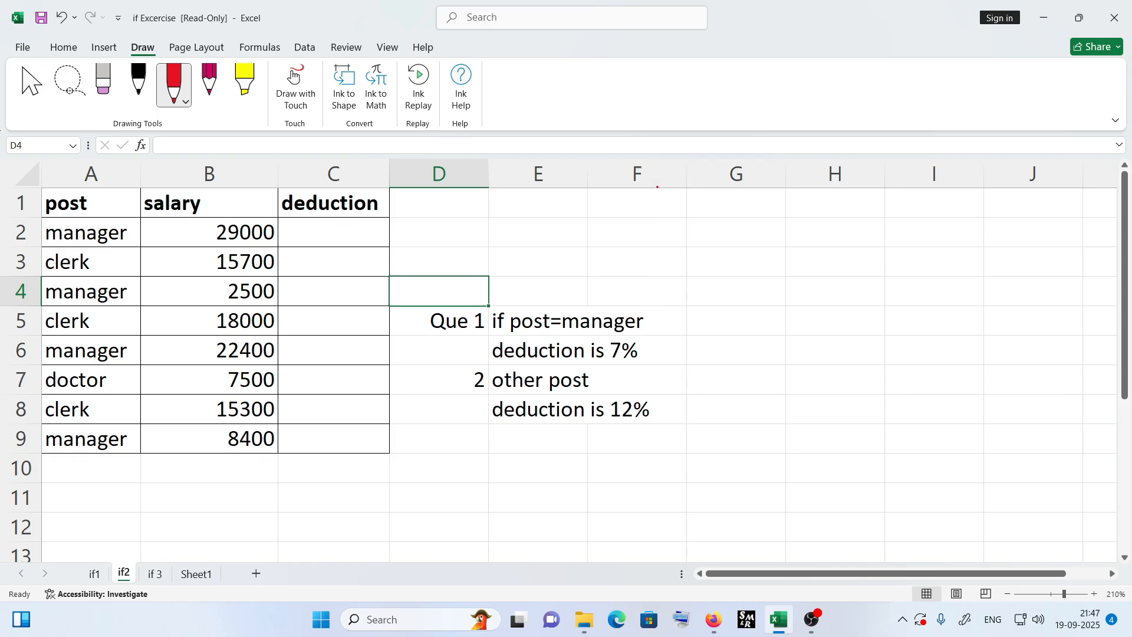
# - With the red pen, underline post=manager, 7%, other post and 12% in the question and tick manager
pyautogui.moveTo(543, 335); pyautogui.dragTo(642, 332)
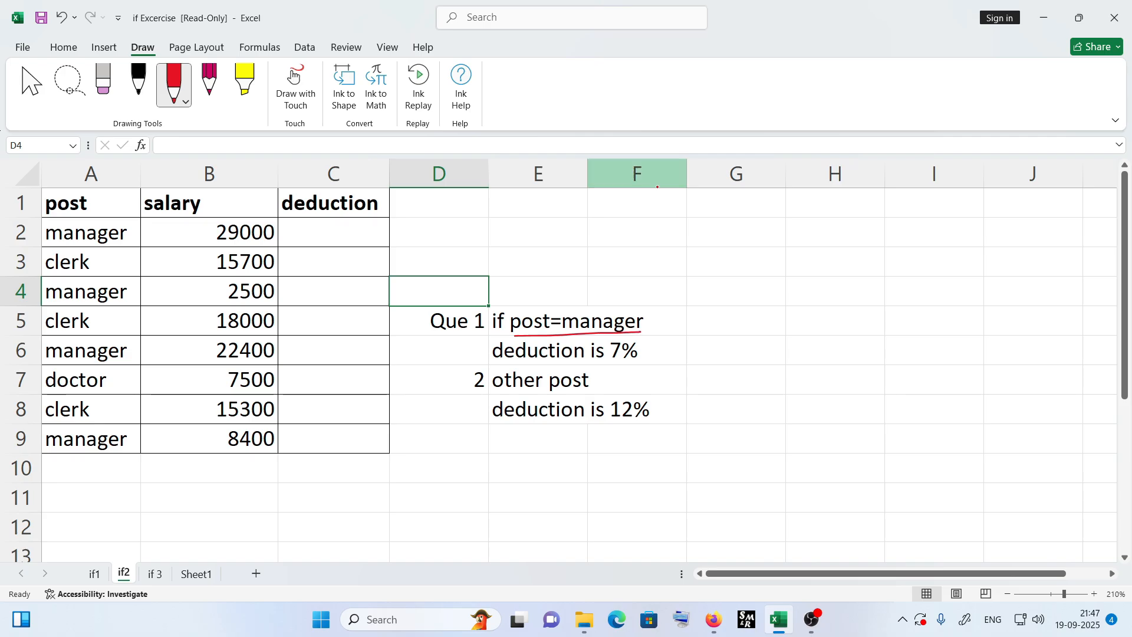
pyautogui.moveTo(609, 367); pyautogui.dragTo(648, 357)
pyautogui.moveTo(558, 397); pyautogui.dragTo(585, 392)
pyautogui.moveTo(499, 392); pyautogui.dragTo(527, 387)
pyautogui.moveTo(506, 395); pyautogui.dragTo(530, 391)
pyautogui.moveTo(615, 429); pyautogui.dragTo(650, 425)
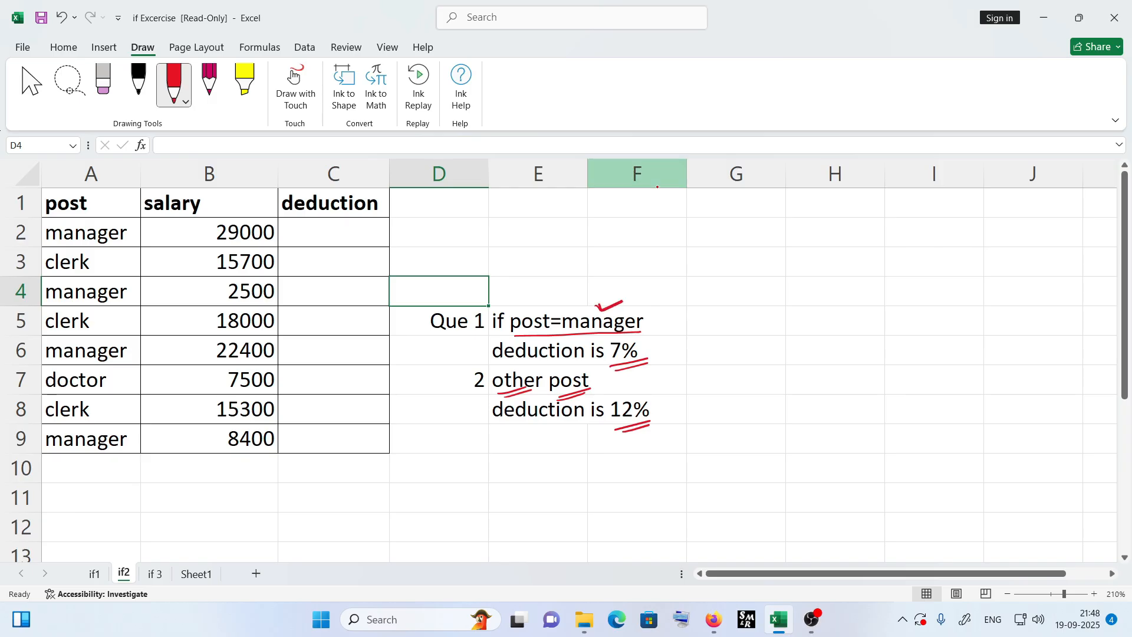
# - Handwrite the applicable 7% or 12% rate beside each salary in column D, rows 2 to 9
pyautogui.moveTo(415, 232); pyautogui.dragTo(407, 244)
pyautogui.moveTo(421, 231); pyautogui.dragTo(422, 233)
pyautogui.moveTo(430, 231); pyautogui.dragTo(411, 268)
pyautogui.moveTo(417, 255); pyautogui.dragTo(429, 267)
pyautogui.moveTo(432, 258); pyautogui.dragTo(433, 259)
pyautogui.moveTo(439, 257); pyautogui.dragTo(433, 266)
pyautogui.moveTo(438, 264); pyautogui.dragTo(410, 294)
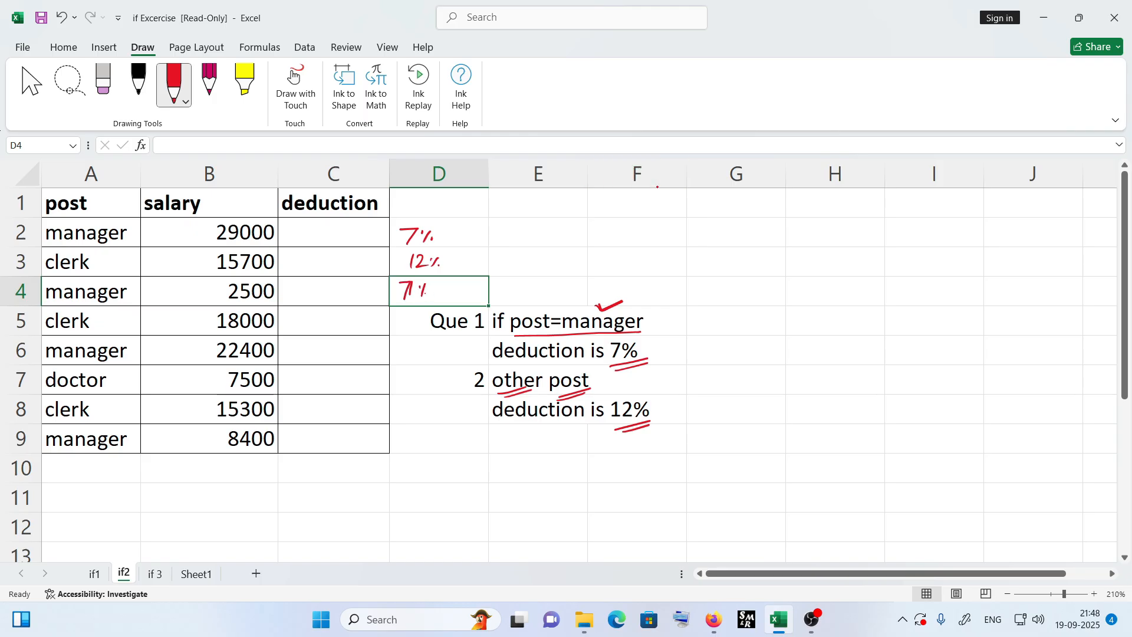
pyautogui.moveTo(422, 319)
pyautogui.mouseDown()
pyautogui.moveTo(404, 358)
pyautogui.moveTo(418, 354)
pyautogui.moveTo(419, 386)
pyautogui.mouseUp()
pyautogui.click(416, 348)
pyautogui.click(425, 354)
pyautogui.moveTo(430, 373)
pyautogui.mouseDown()
pyautogui.moveTo(405, 414)
pyautogui.moveTo(422, 412)
pyautogui.mouseUp()
pyautogui.moveTo(432, 401); pyautogui.dragTo(404, 448)
pyautogui.click(423, 404)
pyautogui.click(433, 412)
pyautogui.moveTo(419, 432); pyautogui.dragTo(415, 442)
pyautogui.click(414, 435)
pyautogui.click(421, 443)
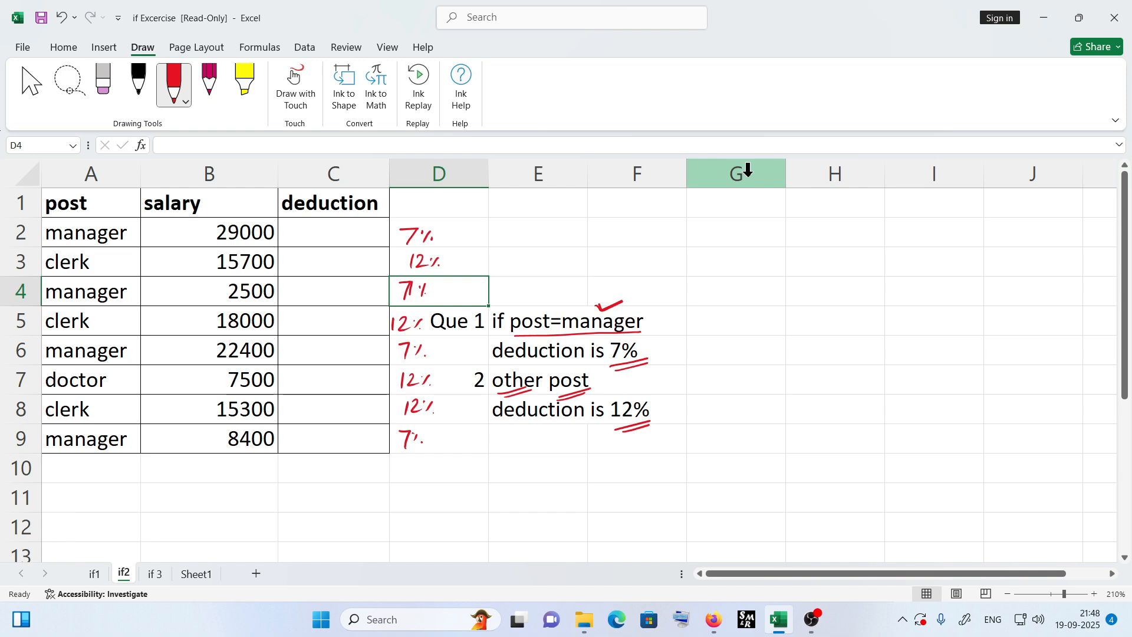
# - Handwrite 7% above column G and 12% above column H as labels for check calculations
pyautogui.click(765, 236)
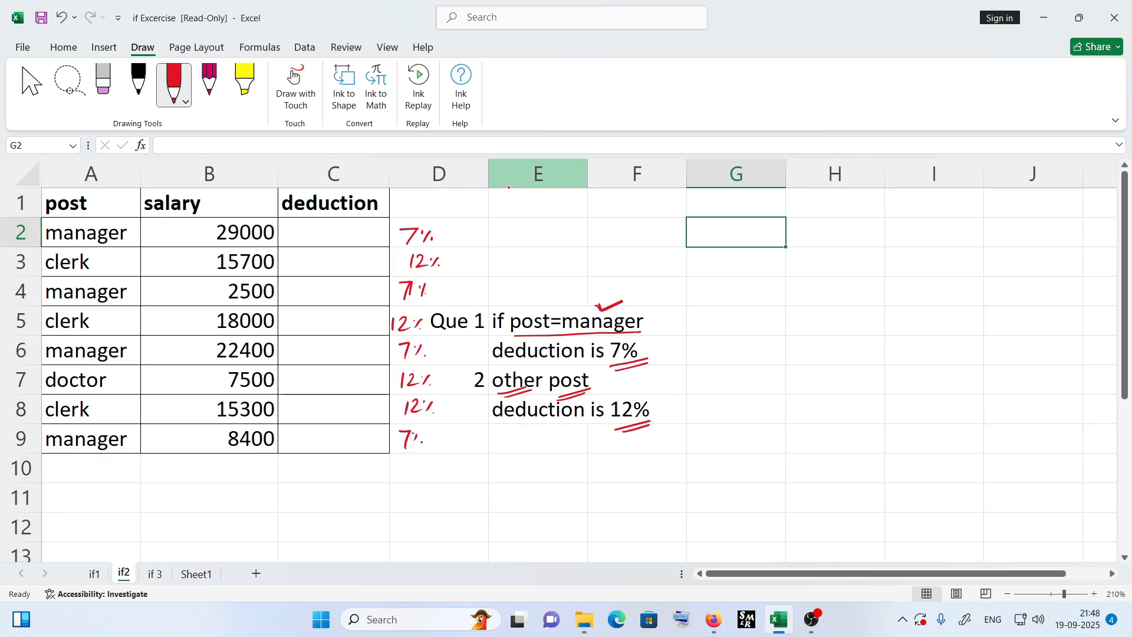
pyautogui.moveTo(698, 199); pyautogui.dragTo(704, 212)
pyautogui.moveTo(821, 202)
pyautogui.mouseDown()
pyautogui.moveTo(842, 214)
pyautogui.moveTo(854, 199)
pyautogui.mouseUp()
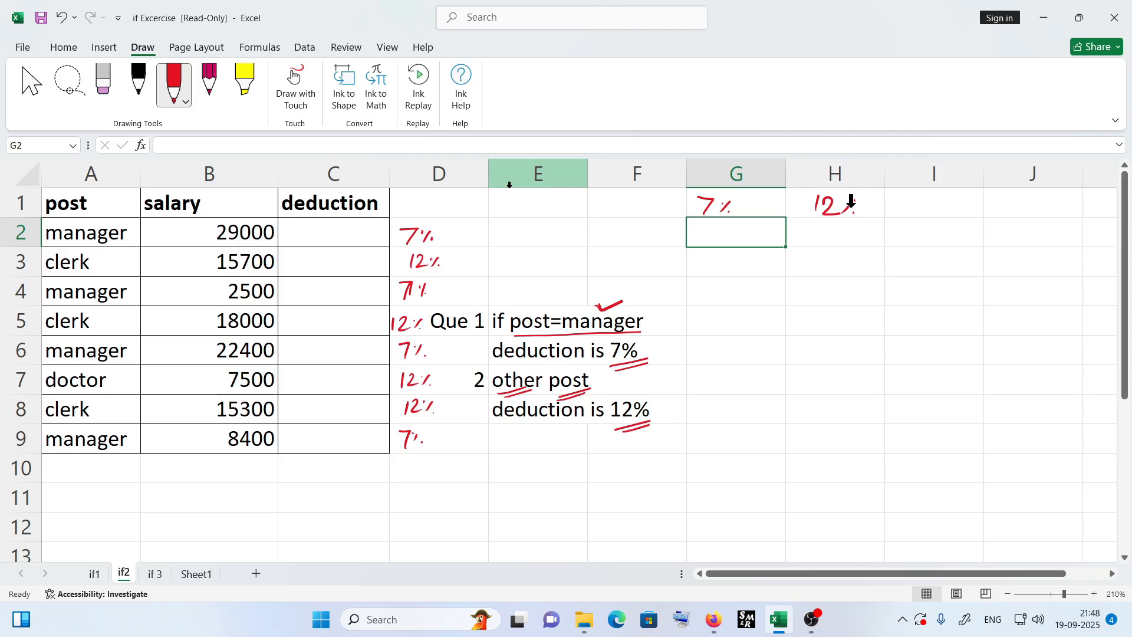
# - Enter the formula =B2*7% in G2
pyautogui.write('=')
pyautogui.click(232, 232)
pyautogui.write('*7%')
pyautogui.press('Return')
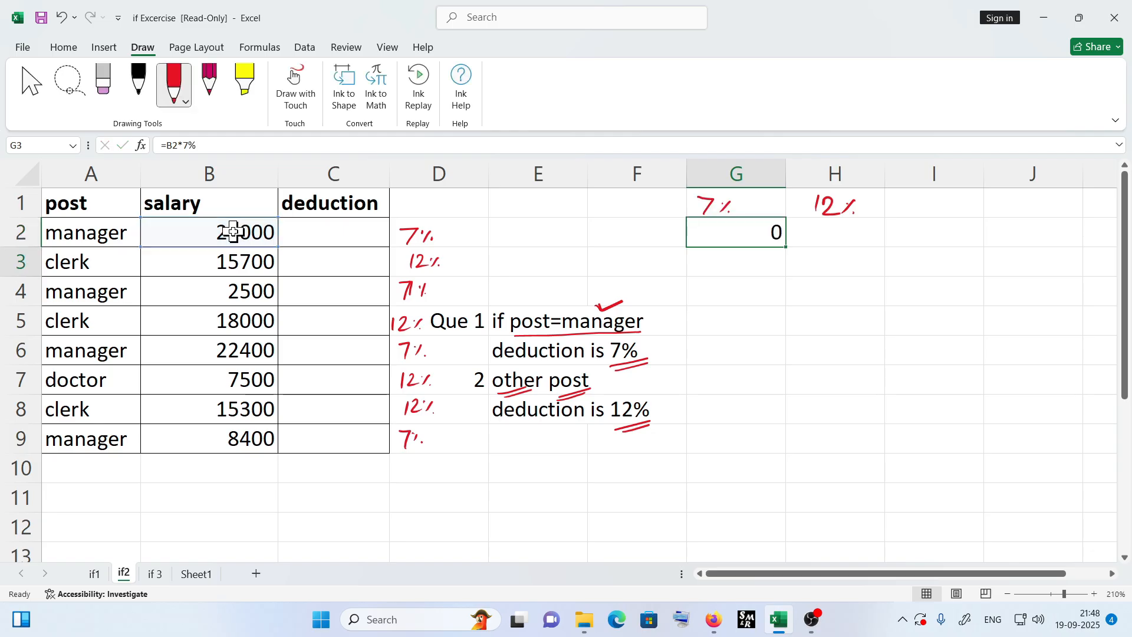
# - Enter =B2*12% in H2, then fill both check formulas down through row 9
pyautogui.click(840, 237)
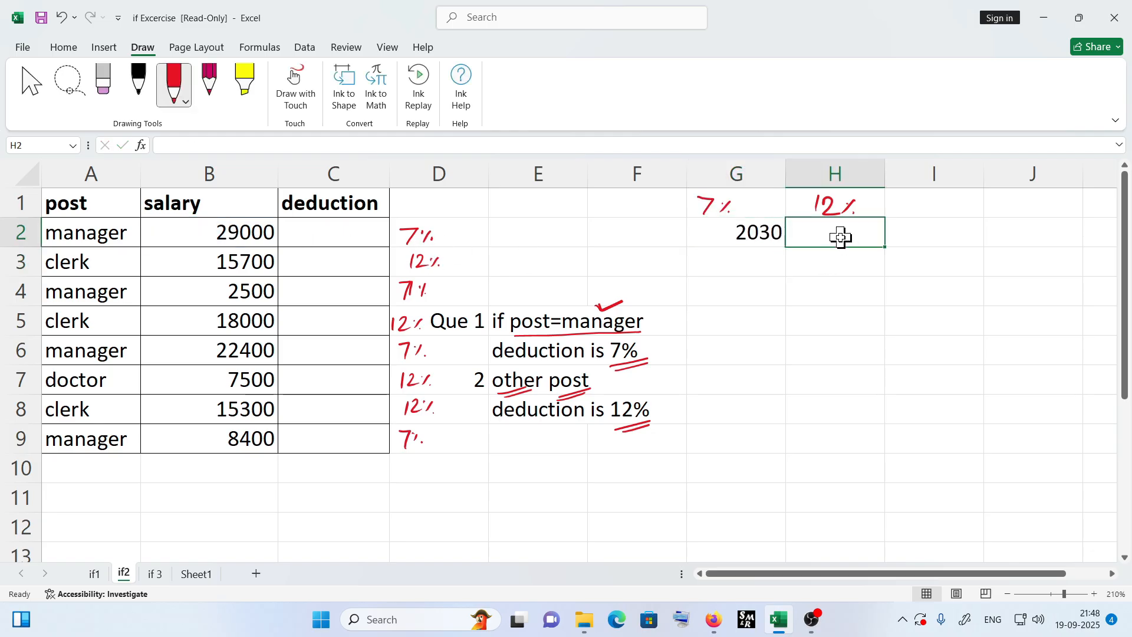
pyautogui.write('=')
pyautogui.click(234, 234)
pyautogui.write('*')
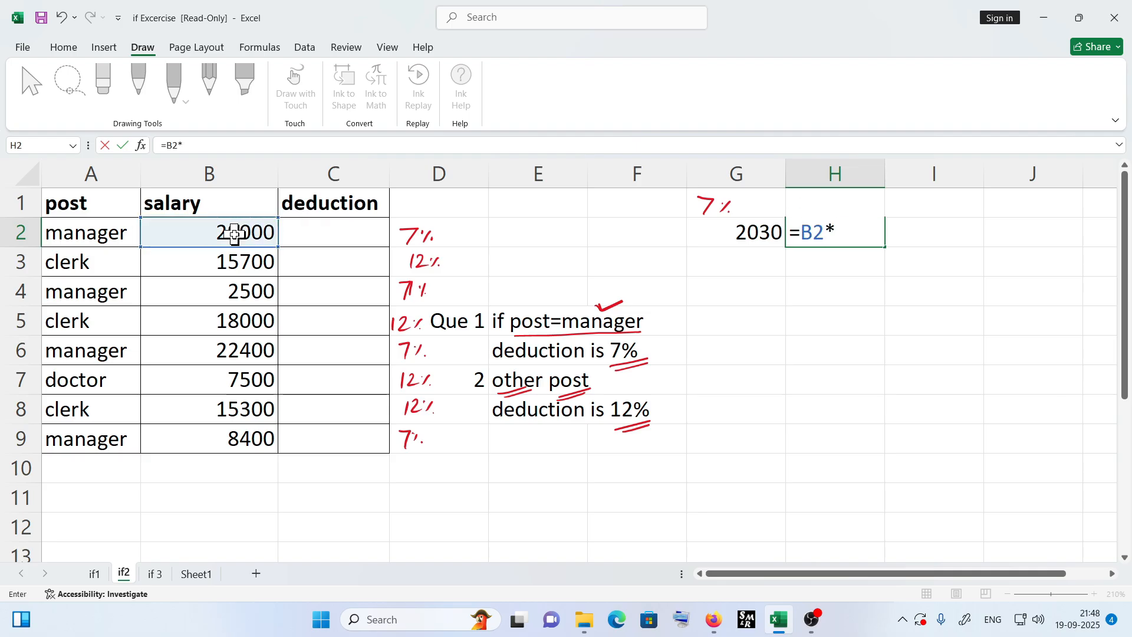
pyautogui.write('12%')
pyautogui.press('Return')
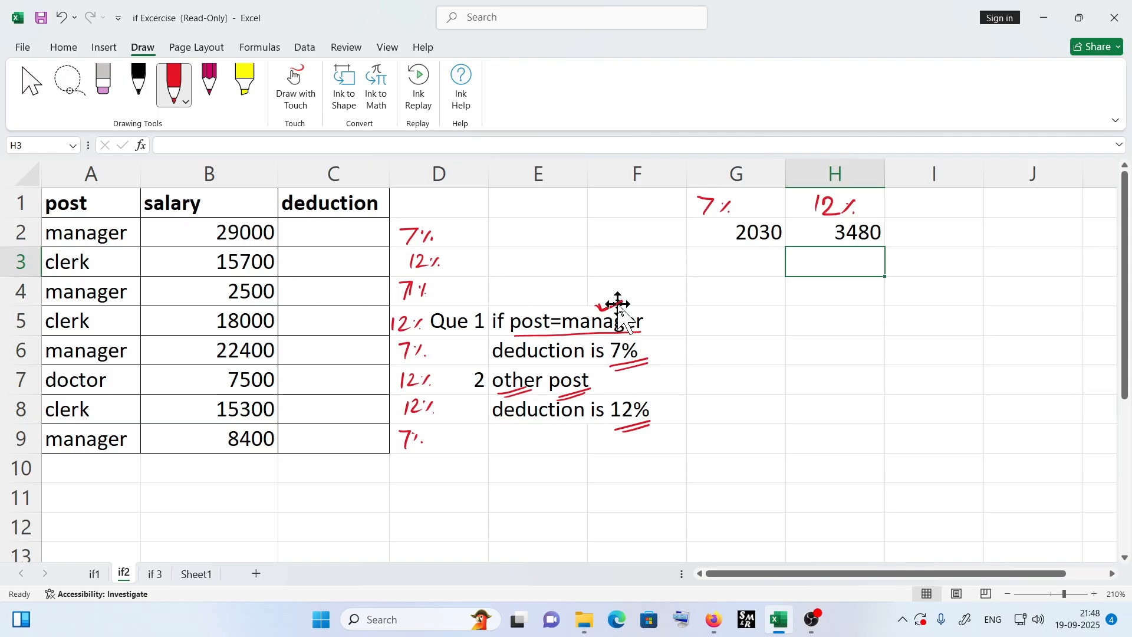
pyautogui.moveTo(752, 239); pyautogui.dragTo(900, 437)
# - Start an IF formula in C2 whose condition tests whether A2 equals "manager"
pyautogui.click(345, 233)
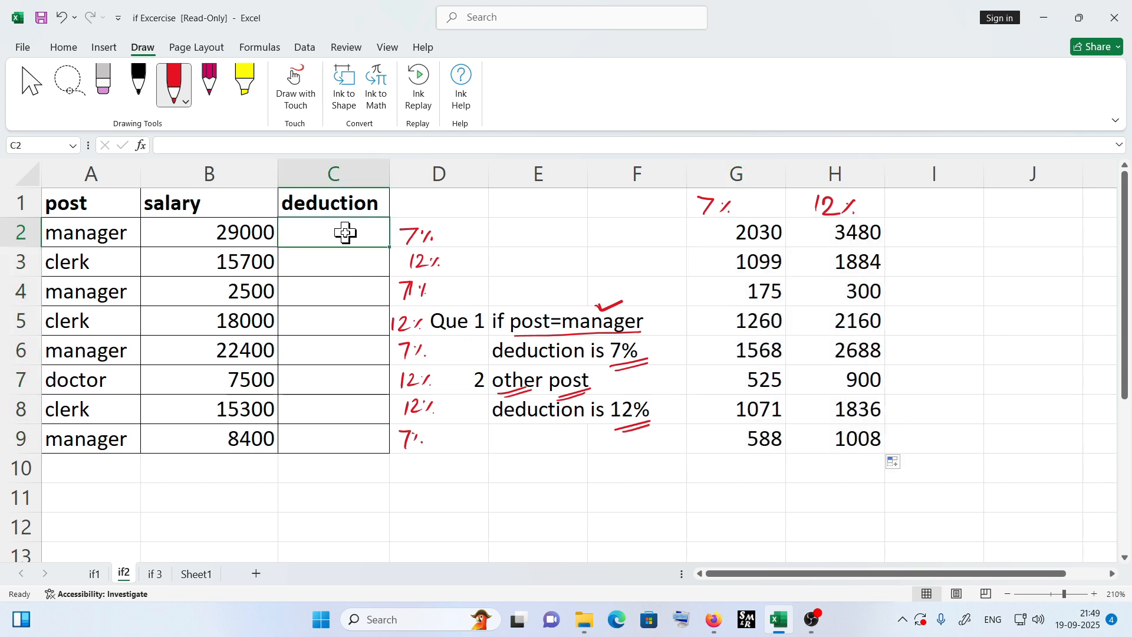
pyautogui.write('=if')
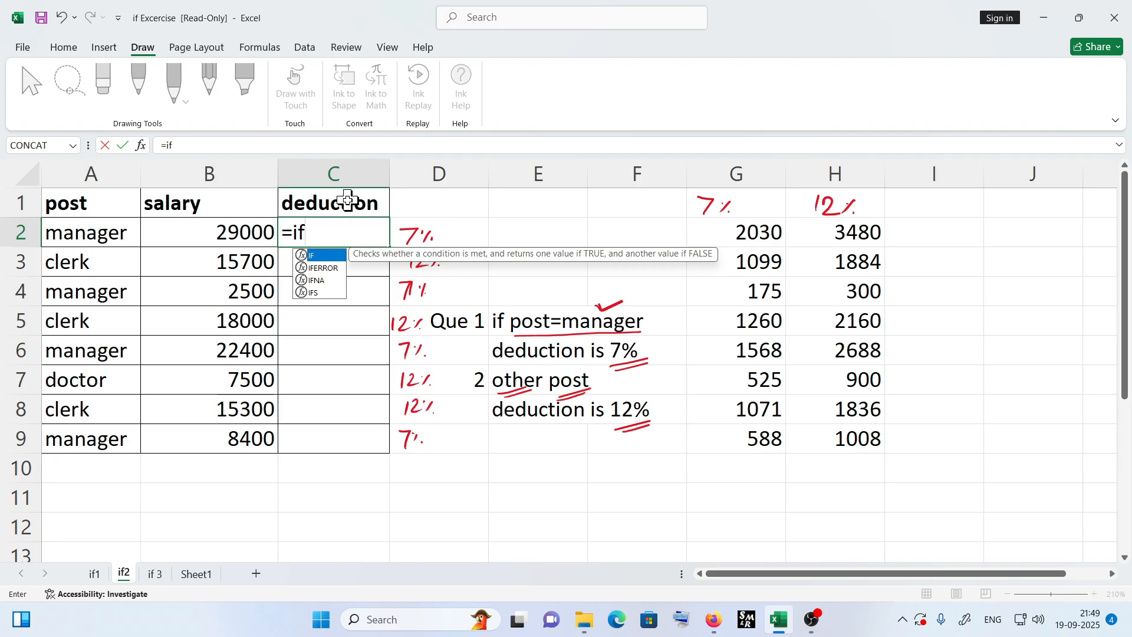
pyautogui.write('(')
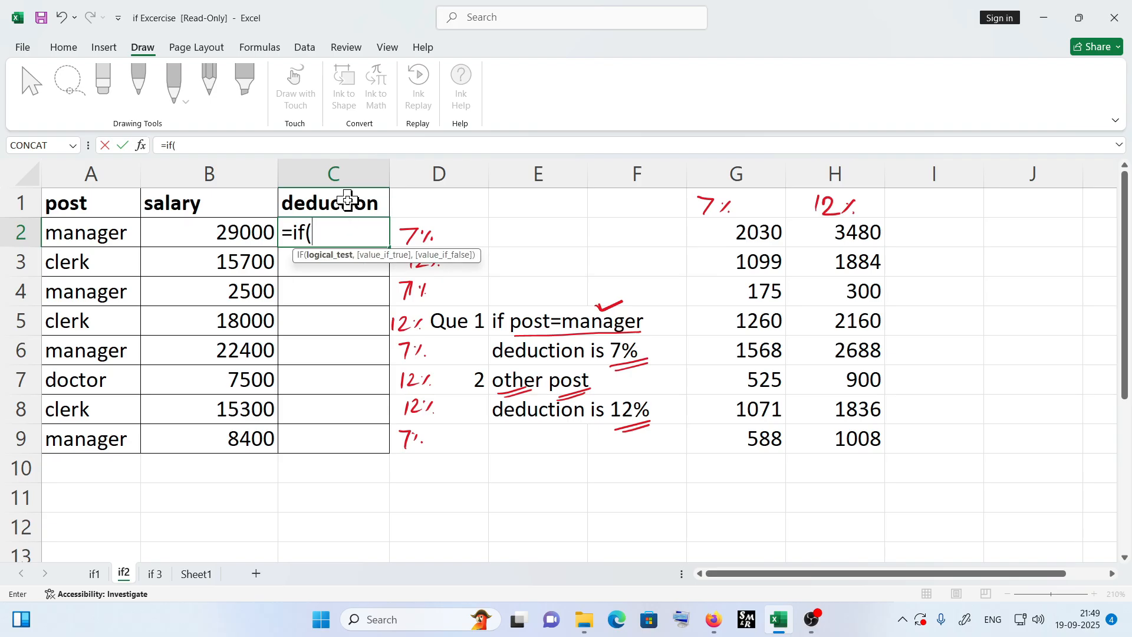
pyautogui.click(93, 238)
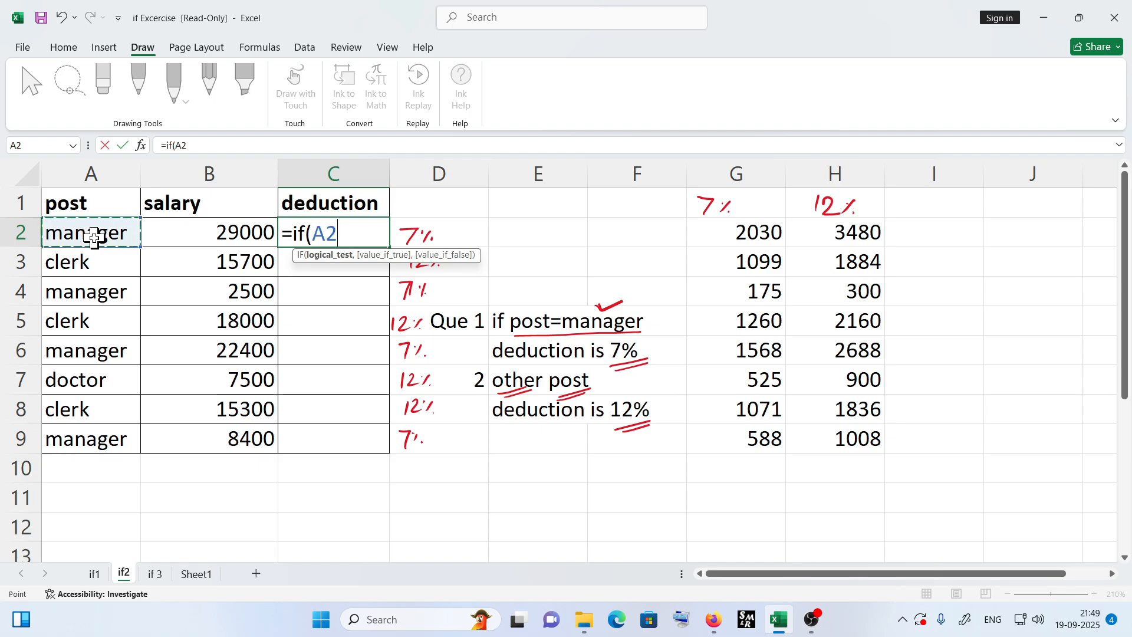
pyautogui.write('="')
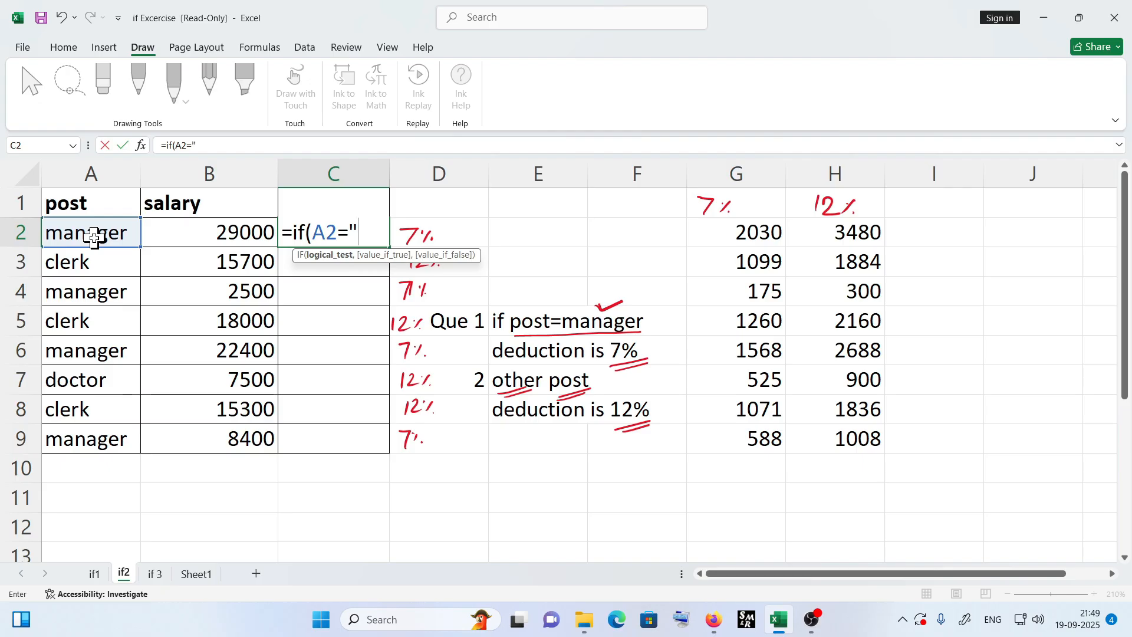
pyautogui.write('man')
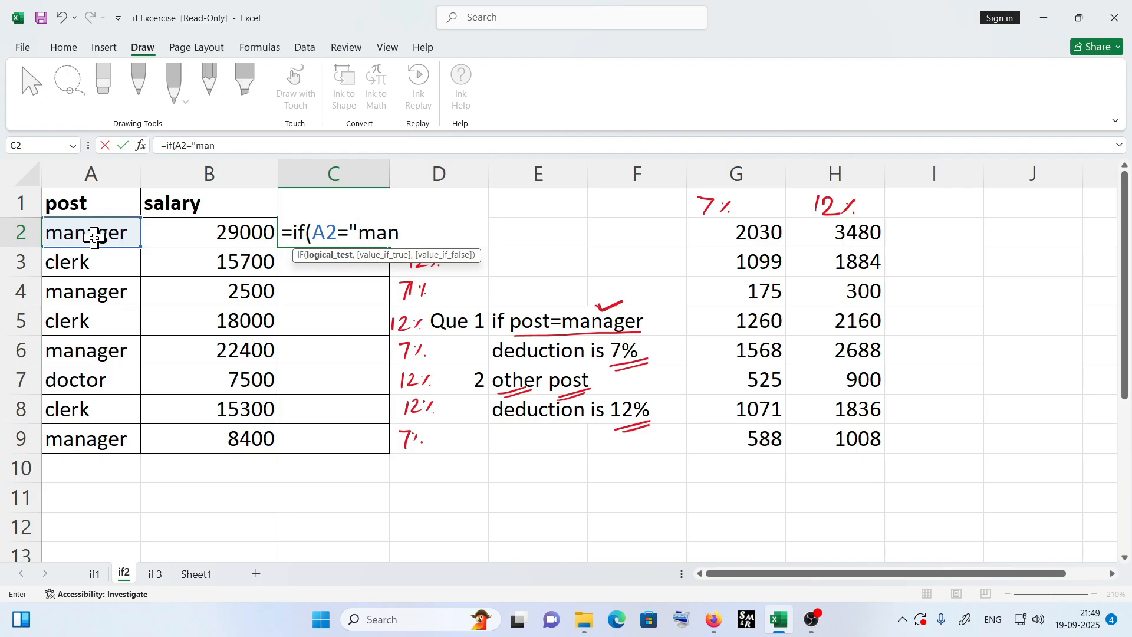
pyautogui.write('ager"')
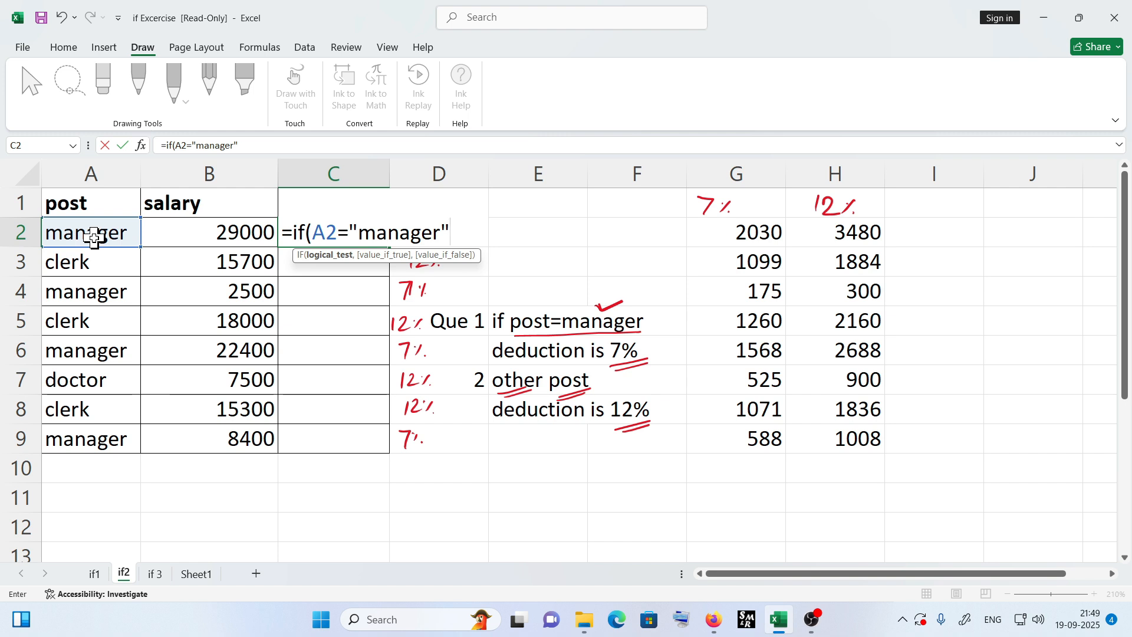
pyautogui.write(',')
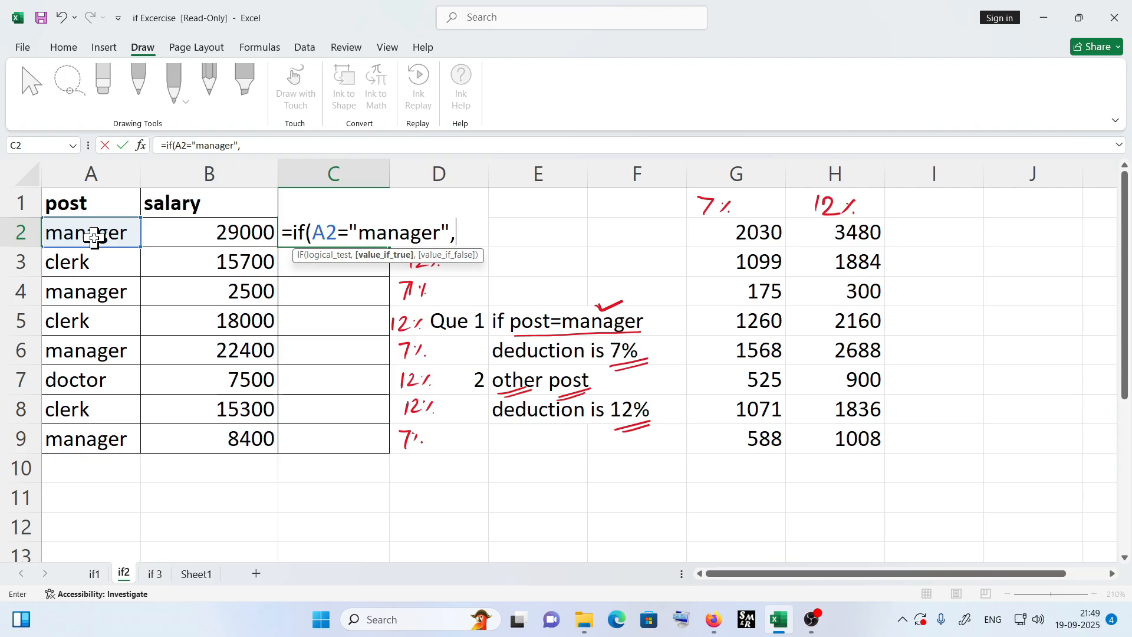
# - Complete the C2 formula as =IF(A2="manager",B2*7%,B2*12%) and confirm it
pyautogui.click(241, 231)
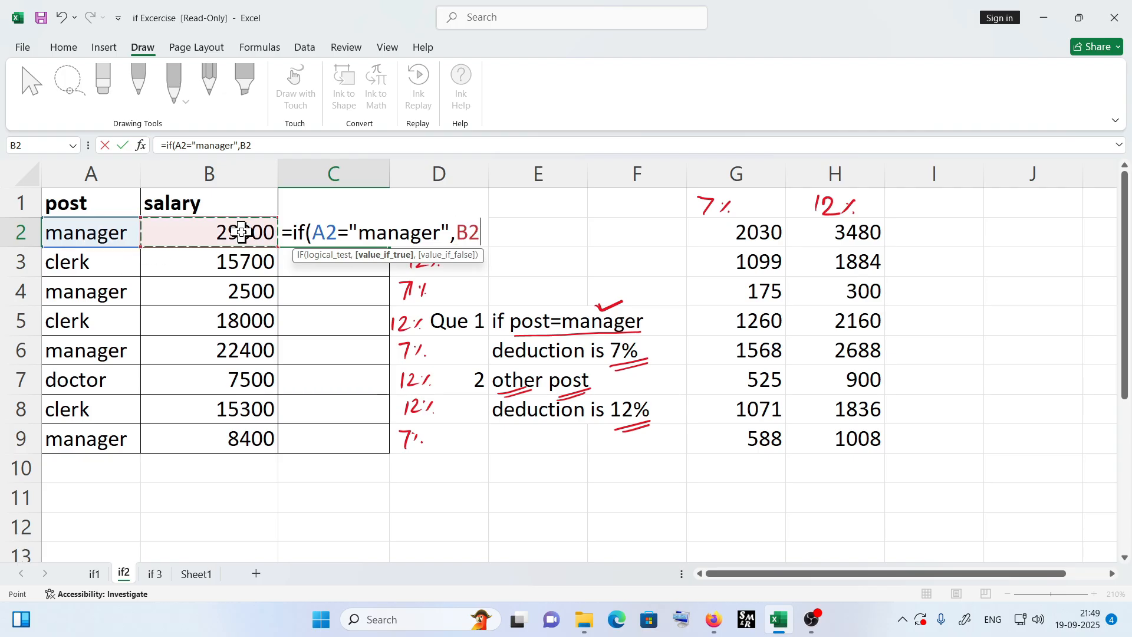
pyautogui.write('*7')
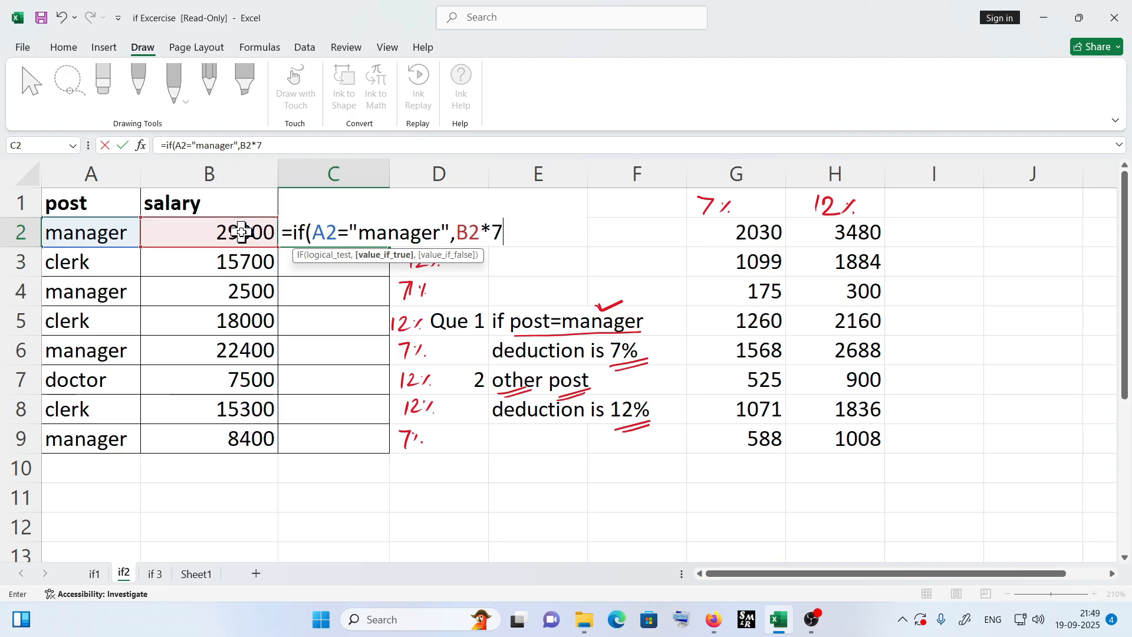
pyautogui.write('%,')
pyautogui.click(242, 232)
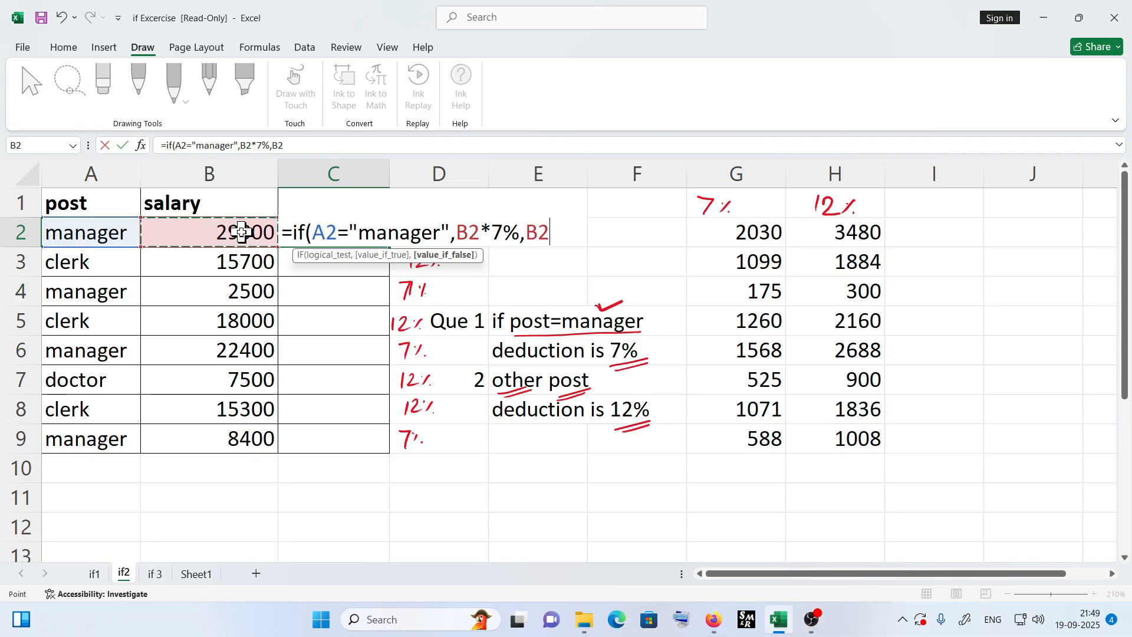
pyautogui.write('*12')
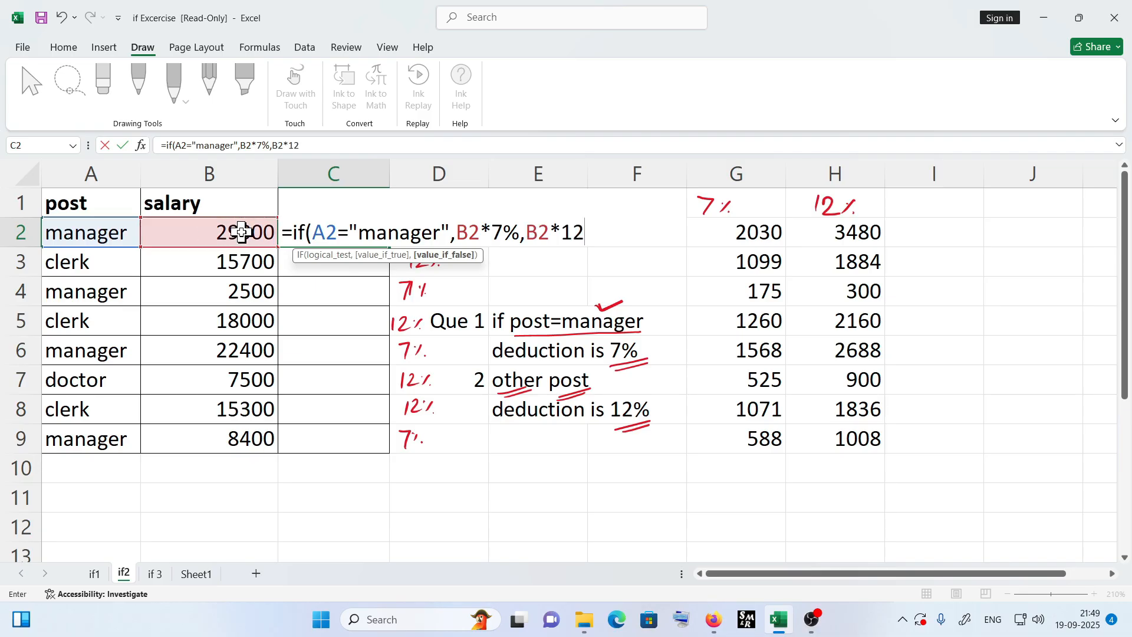
pyautogui.write('%)')
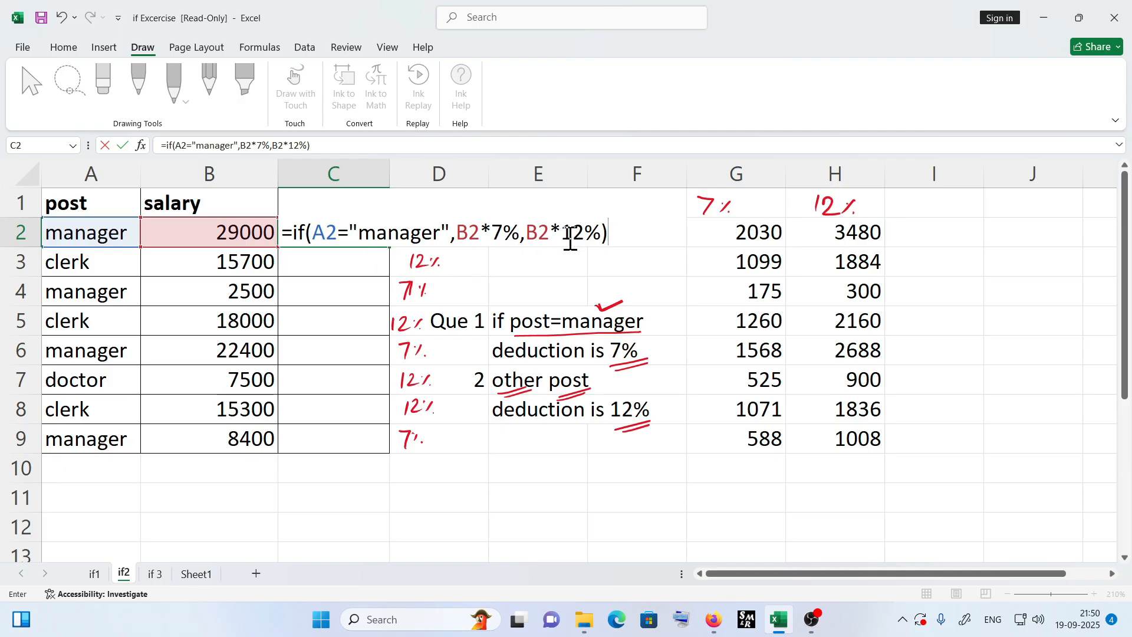
pyautogui.press('Return')
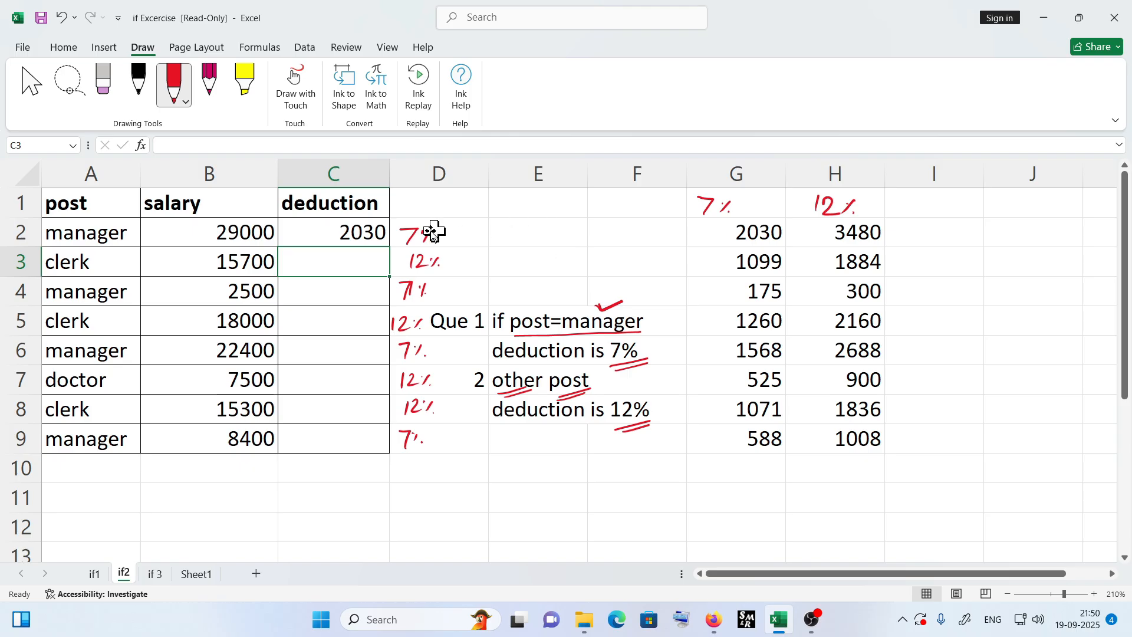
# - Fill the IF deduction formula from C2 down to C9
pyautogui.click(350, 232)
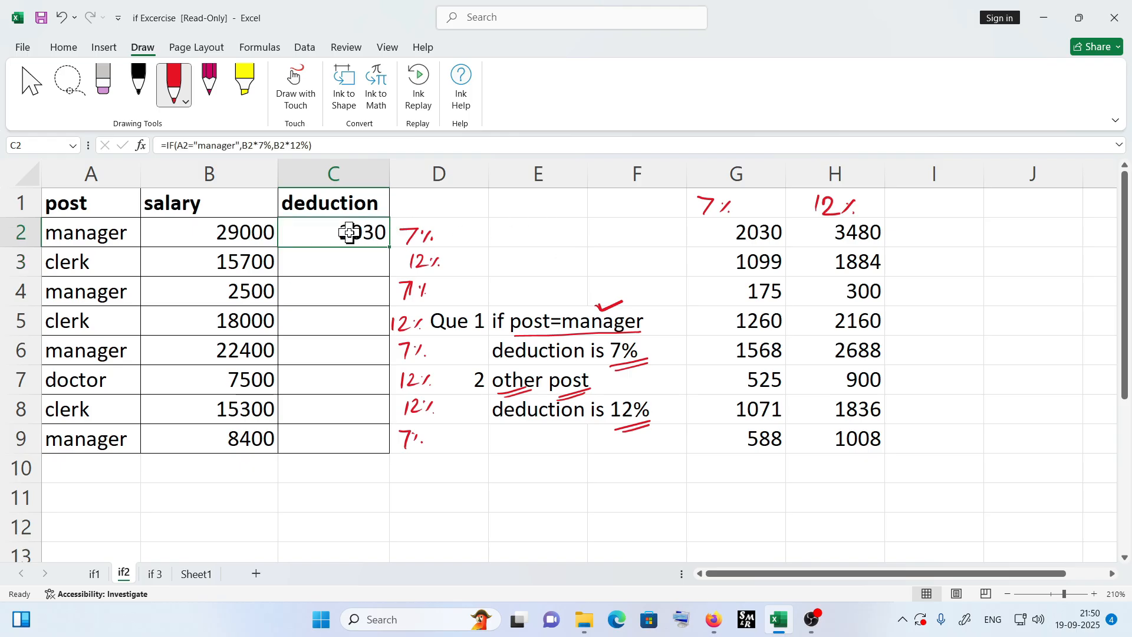
pyautogui.moveTo(393, 249); pyautogui.dragTo(391, 452)
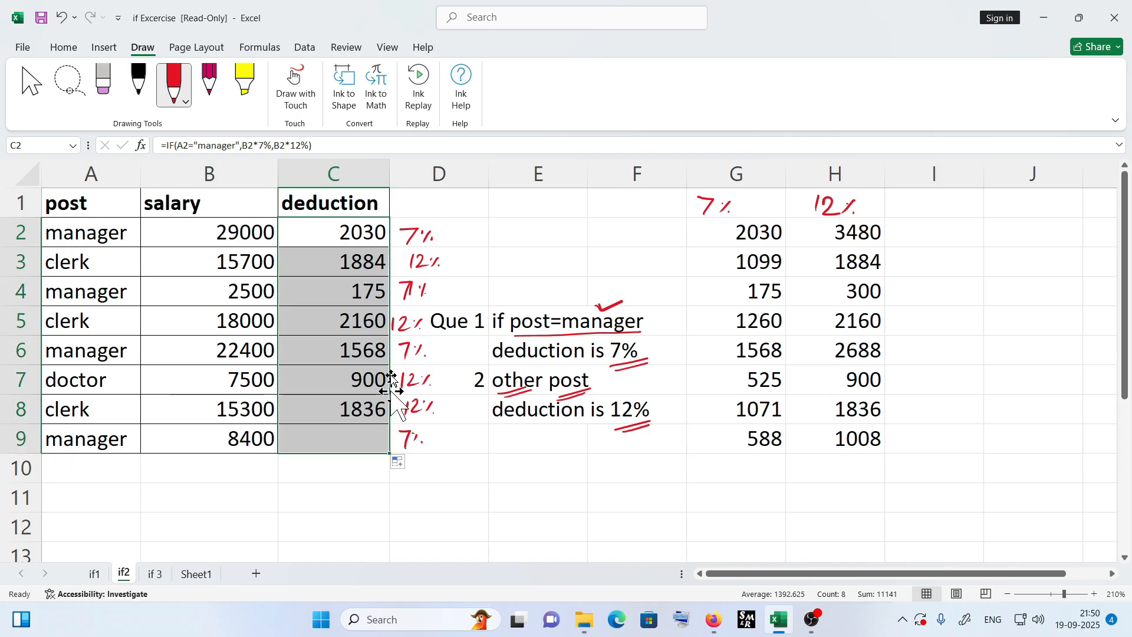
# - Inspect the deduction formulas in C2 through C9 against the check values in columns G and H
pyautogui.click(365, 241)
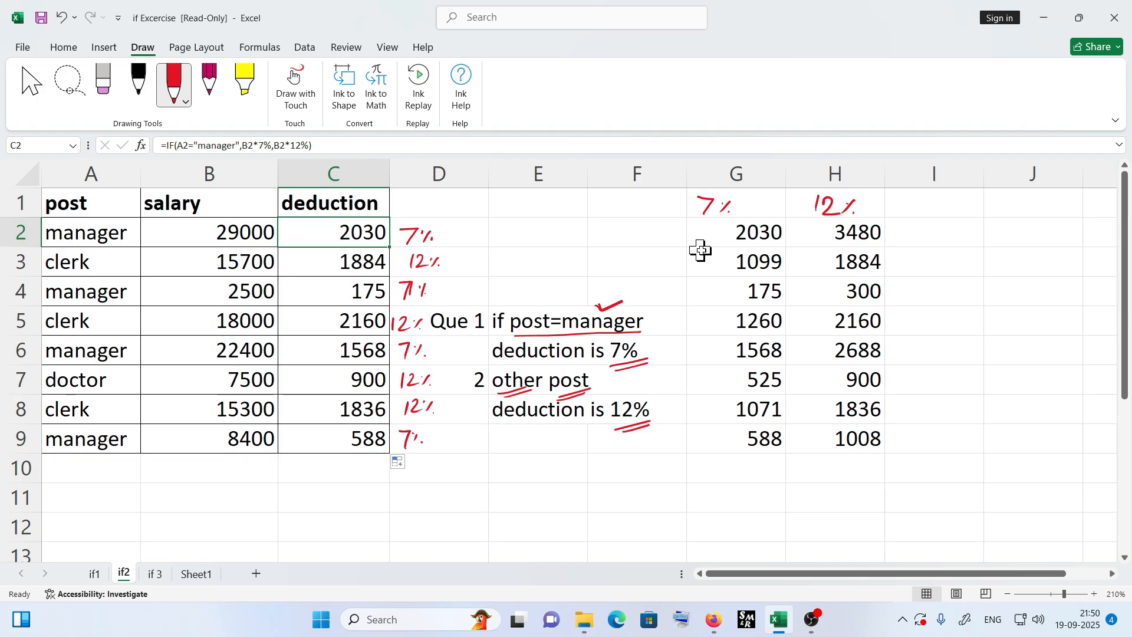
pyautogui.click(338, 271)
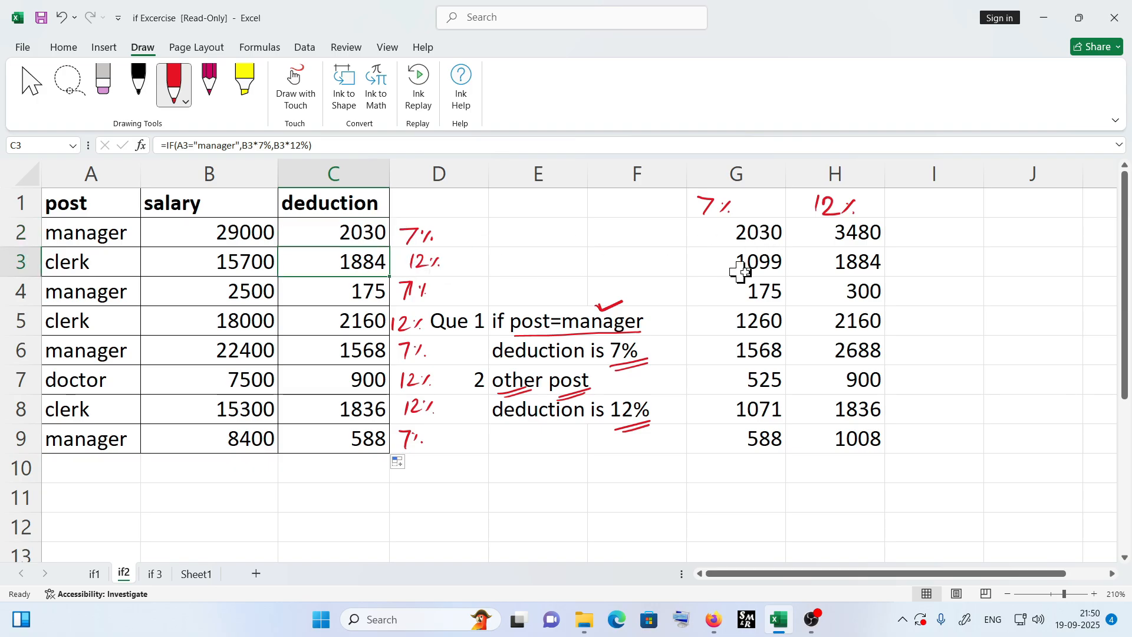
pyautogui.click(355, 293)
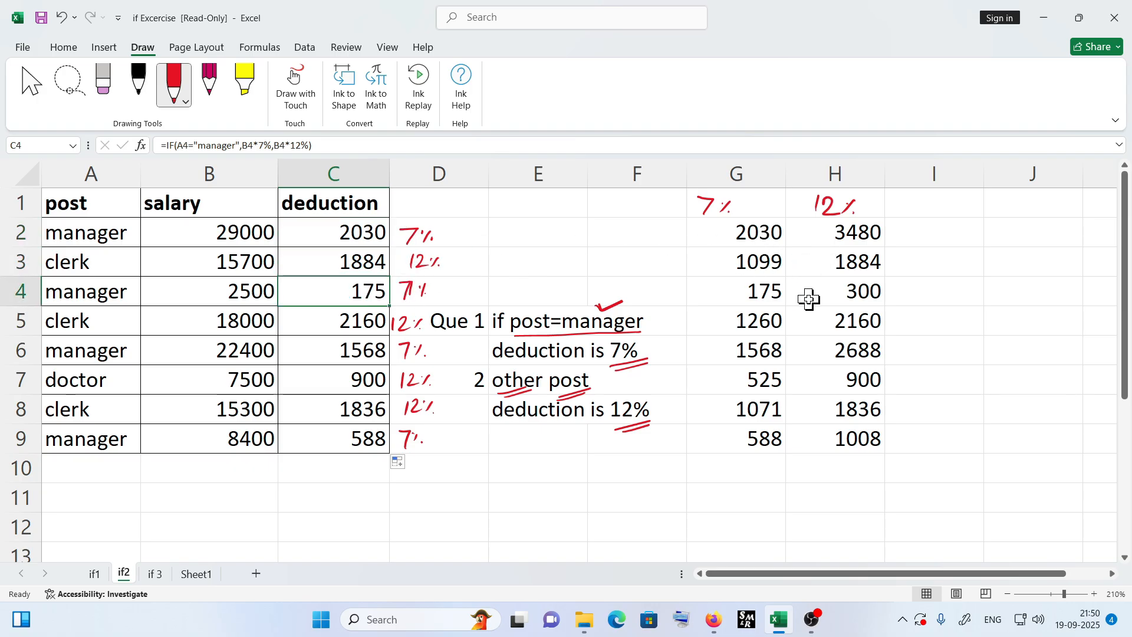
pyautogui.click(377, 325)
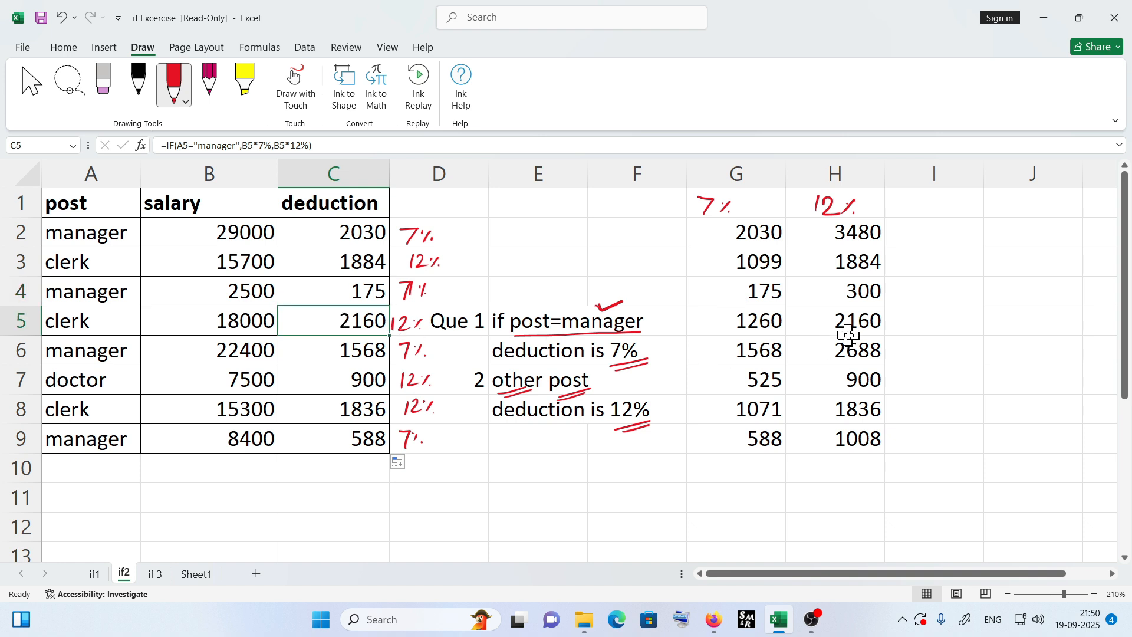
pyautogui.click(375, 352)
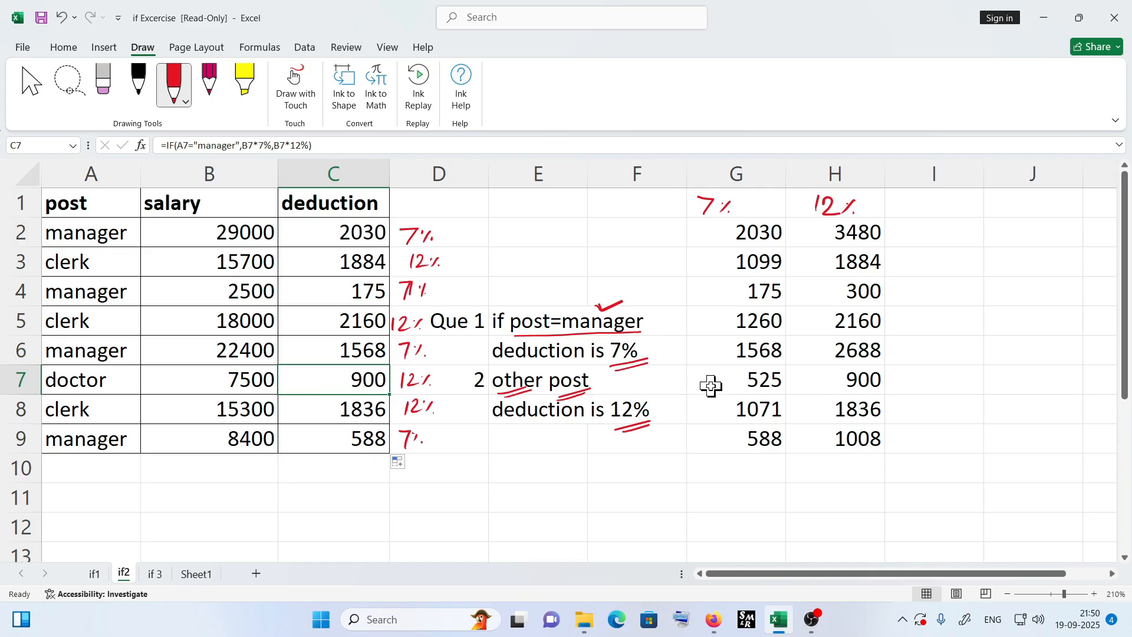
pyautogui.click(358, 403)
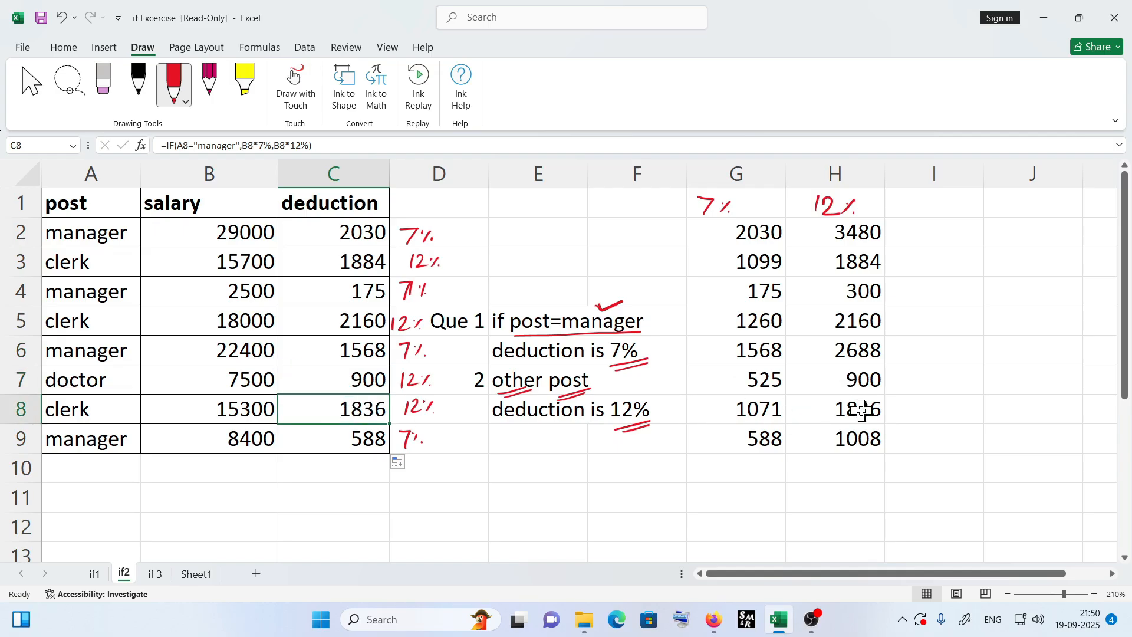
pyautogui.click(358, 443)
pyautogui.click(735, 445)
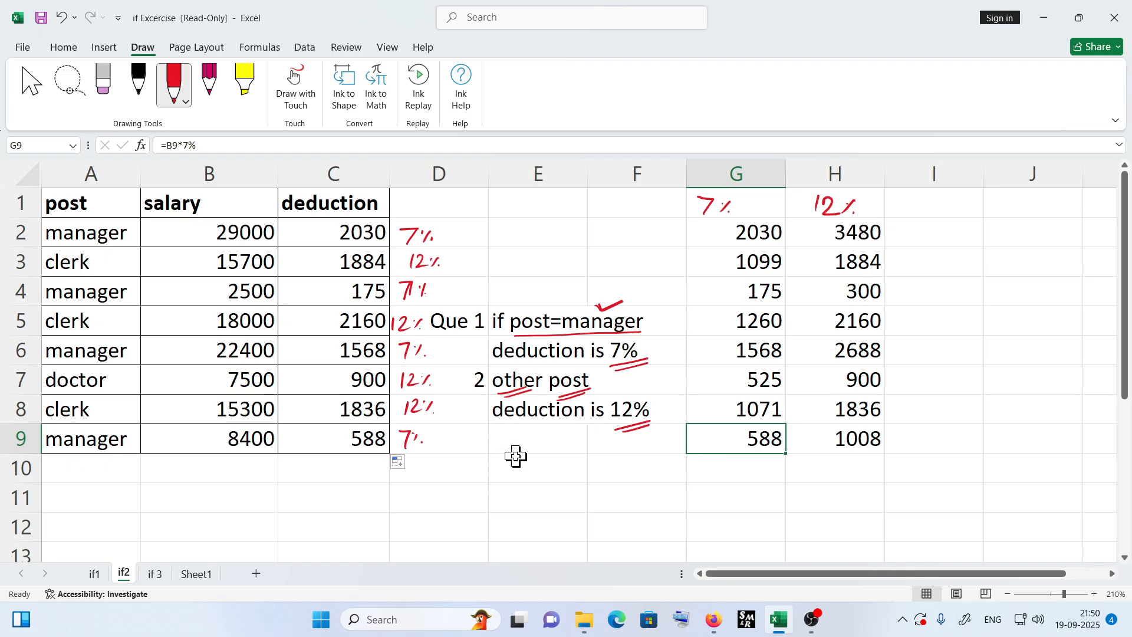
# - Switch to the if 3 sheet, underline salary > 20000 and circle 15% in the first question
pyautogui.click(157, 575)
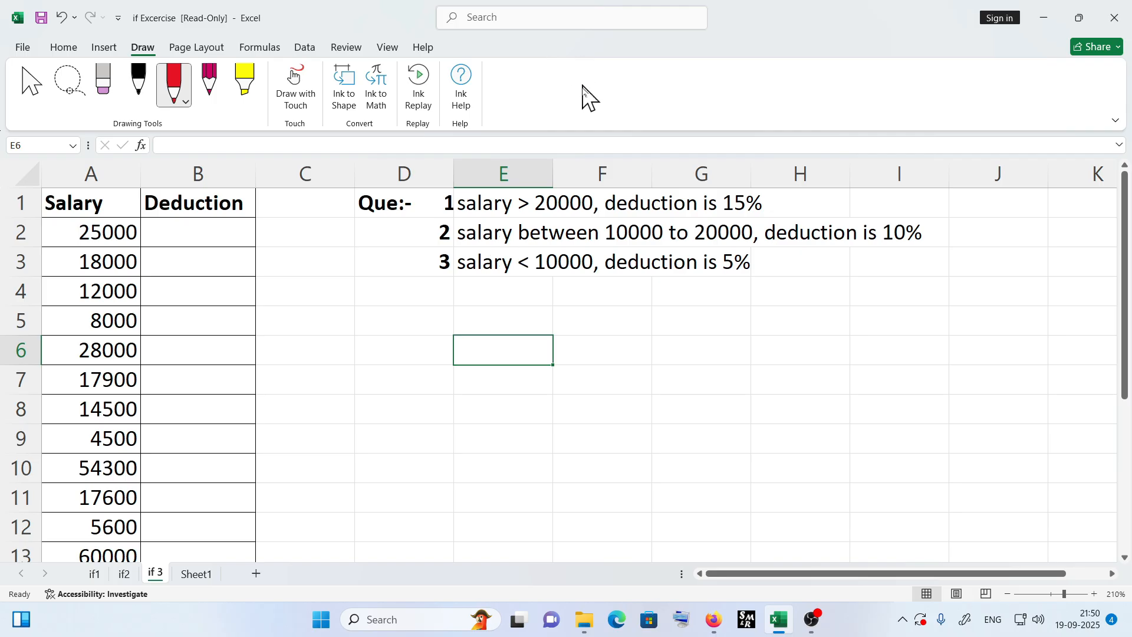
pyautogui.moveTo(467, 217)
pyautogui.mouseDown()
pyautogui.moveTo(587, 209)
pyautogui.moveTo(572, 216)
pyautogui.mouseUp()
pyautogui.moveTo(724, 216)
pyautogui.mouseDown()
pyautogui.moveTo(765, 200)
pyautogui.moveTo(717, 200)
pyautogui.moveTo(726, 217)
pyautogui.mouseUp()
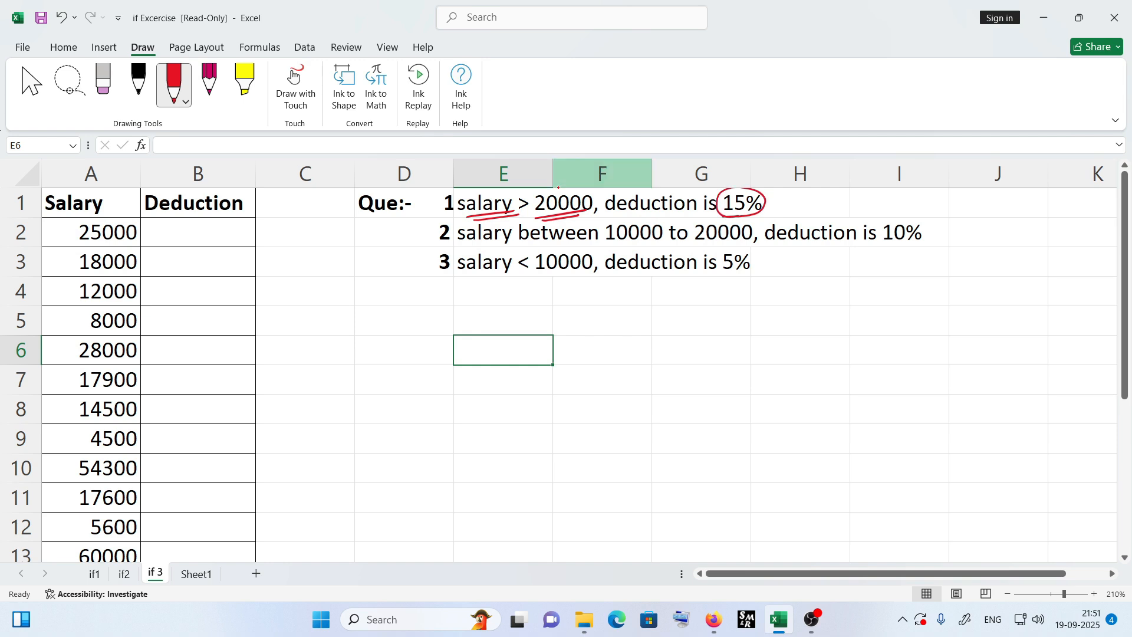
# - Underline the salary conditions and circle the 10% and 5% deductions in questions 2 and 3
pyautogui.moveTo(610, 247); pyautogui.dragTo(752, 249)
pyautogui.moveTo(884, 252)
pyautogui.mouseDown()
pyautogui.moveTo(941, 231)
pyautogui.moveTo(885, 248)
pyautogui.moveTo(905, 251)
pyautogui.mouseUp()
pyautogui.moveTo(516, 277)
pyautogui.mouseDown()
pyautogui.moveTo(590, 272)
pyautogui.moveTo(557, 281)
pyautogui.moveTo(578, 275)
pyautogui.mouseUp()
pyautogui.moveTo(707, 276)
pyautogui.mouseDown()
pyautogui.moveTo(770, 252)
pyautogui.moveTo(707, 270)
pyautogui.moveTo(732, 266)
pyautogui.mouseUp()
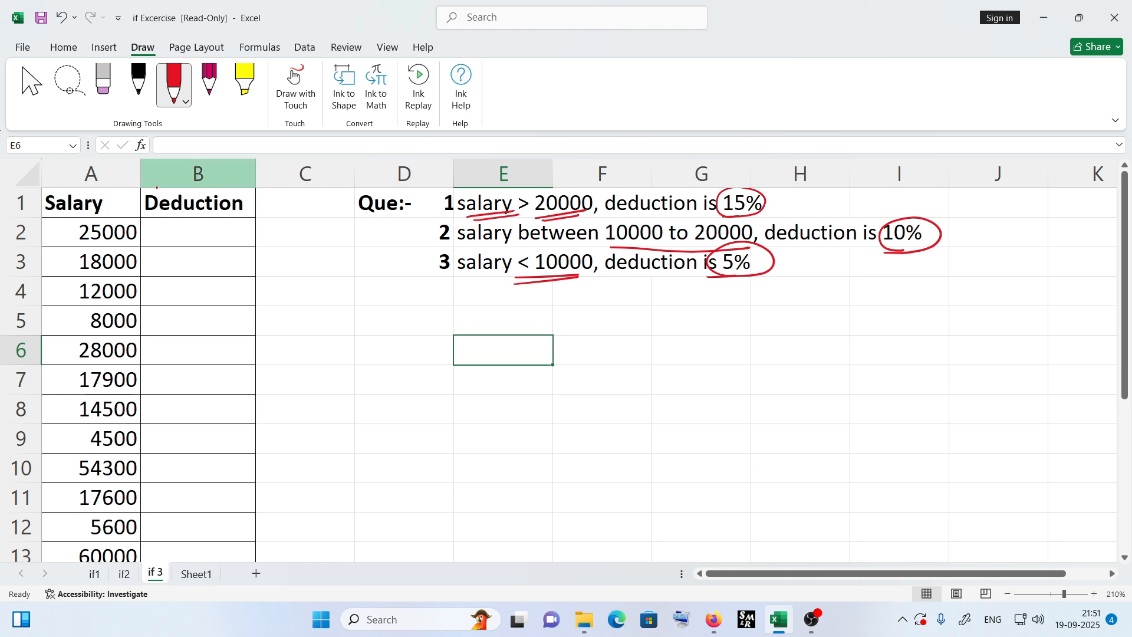
# - Handwrite the expected deduction rates 15%, 10%, 10% and 5% in column C beside the first four salaries
pyautogui.moveTo(290, 223)
pyautogui.mouseDown()
pyautogui.moveTo(284, 241)
pyautogui.moveTo(313, 223)
pyautogui.mouseUp()
pyautogui.moveTo(299, 224)
pyautogui.mouseDown()
pyautogui.moveTo(294, 239)
pyautogui.moveTo(311, 239)
pyautogui.mouseUp()
pyautogui.click(311, 229)
pyautogui.click(317, 237)
pyautogui.moveTo(293, 254); pyautogui.dragTo(289, 269)
pyautogui.moveTo(303, 256)
pyautogui.mouseDown()
pyautogui.moveTo(298, 268)
pyautogui.moveTo(305, 257)
pyautogui.mouseUp()
pyautogui.moveTo(313, 267); pyautogui.dragTo(322, 256)
pyautogui.click(314, 258)
pyautogui.click(320, 266)
pyautogui.moveTo(297, 282); pyautogui.dragTo(293, 299)
pyautogui.moveTo(304, 284); pyautogui.dragTo(324, 284)
pyautogui.click(315, 286)
pyautogui.click(322, 293)
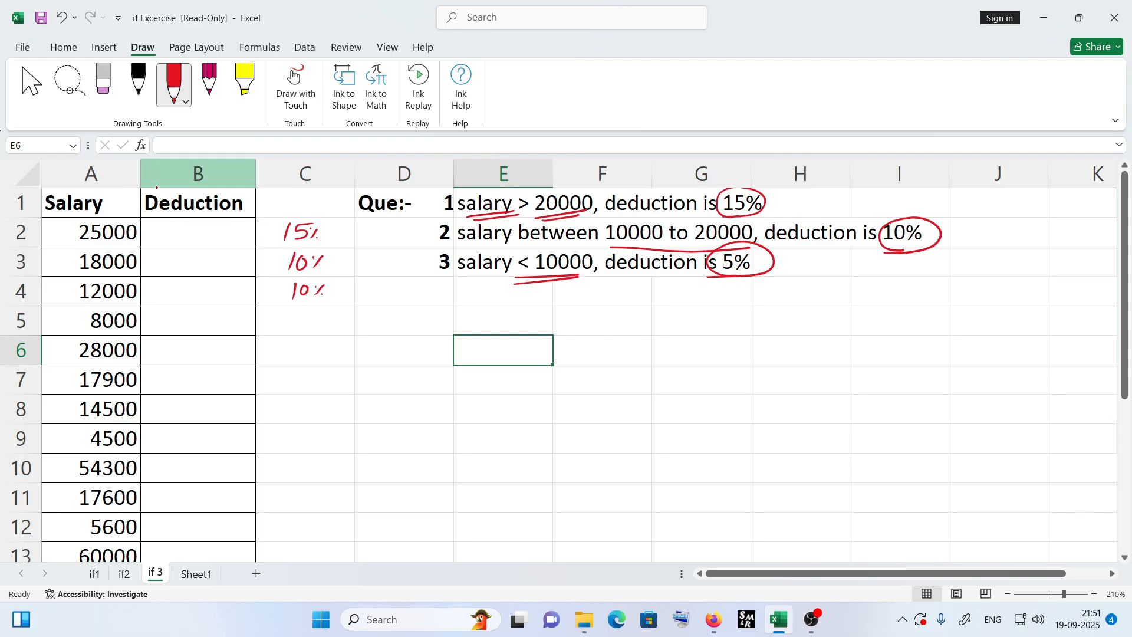
pyautogui.moveTo(314, 318); pyautogui.dragTo(297, 332)
pyautogui.moveTo(313, 330); pyautogui.dragTo(321, 321)
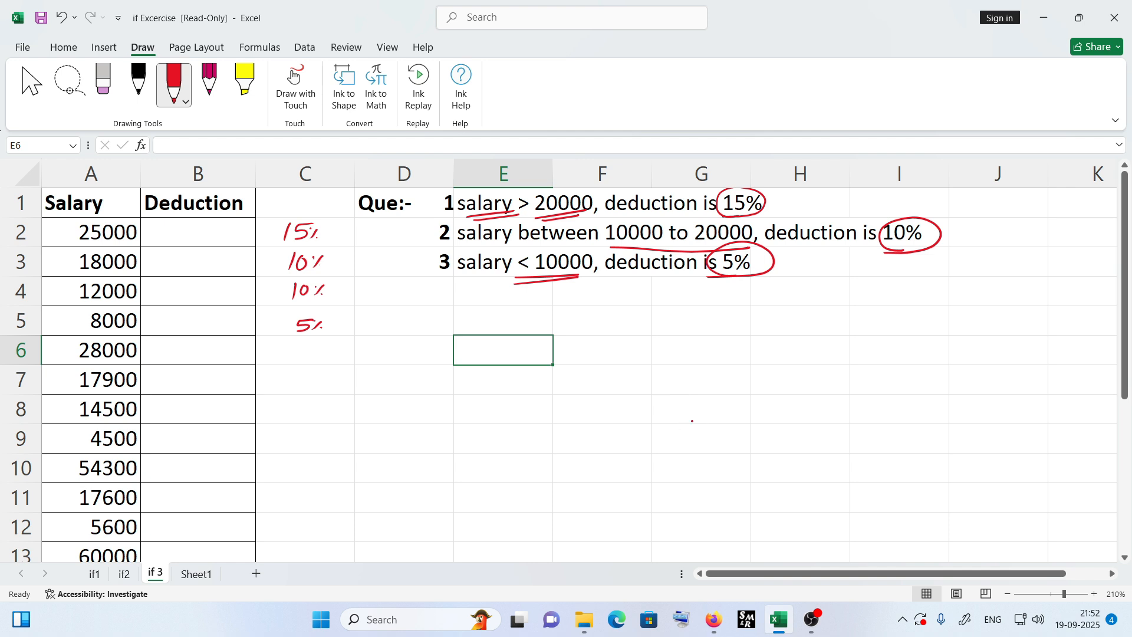
# - Ink the start of the formula =if(A2>20000 near E6 and mark the first salary cell A2
pyautogui.moveTo(465, 346)
pyautogui.mouseDown()
pyautogui.moveTo(492, 344)
pyautogui.moveTo(507, 358)
pyautogui.moveTo(521, 336)
pyautogui.mouseUp()
pyautogui.click(502, 340)
pyautogui.moveTo(509, 349); pyautogui.dragTo(537, 362)
pyautogui.moveTo(53, 235); pyautogui.dragTo(74, 234)
pyautogui.moveTo(537, 355); pyautogui.dragTo(569, 356)
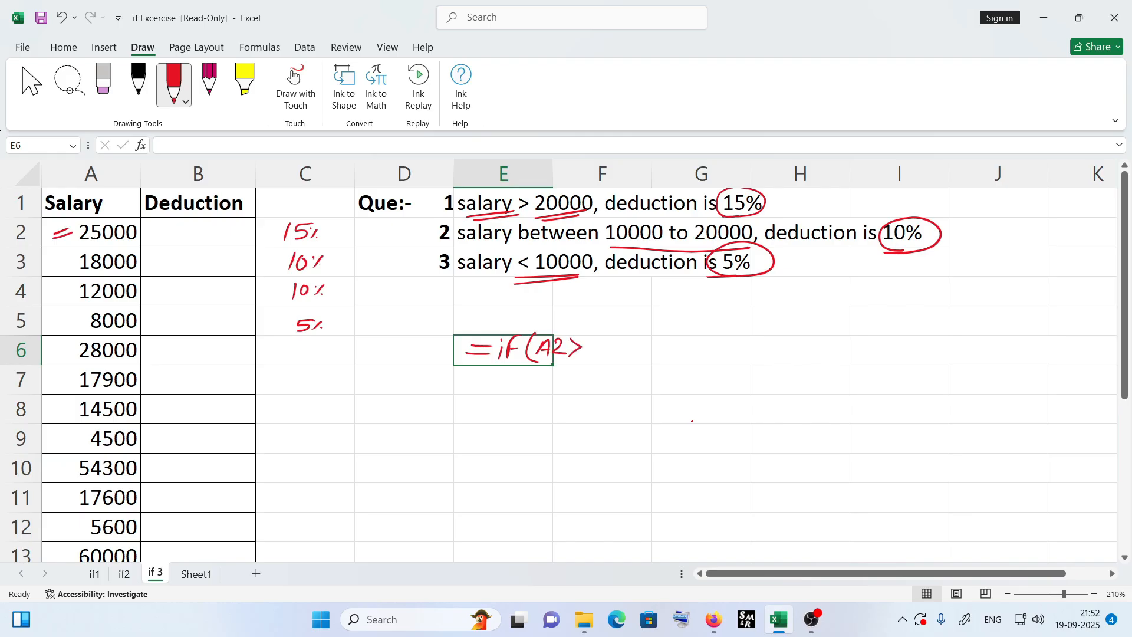
pyautogui.moveTo(584, 338)
pyautogui.mouseDown()
pyautogui.moveTo(595, 341)
pyautogui.moveTo(582, 352)
pyautogui.moveTo(597, 353)
pyautogui.mouseUp()
pyautogui.moveTo(606, 343)
pyautogui.mouseDown()
pyautogui.moveTo(600, 351)
pyautogui.moveTo(616, 340)
pyautogui.moveTo(617, 353)
pyautogui.moveTo(648, 349)
pyautogui.mouseUp()
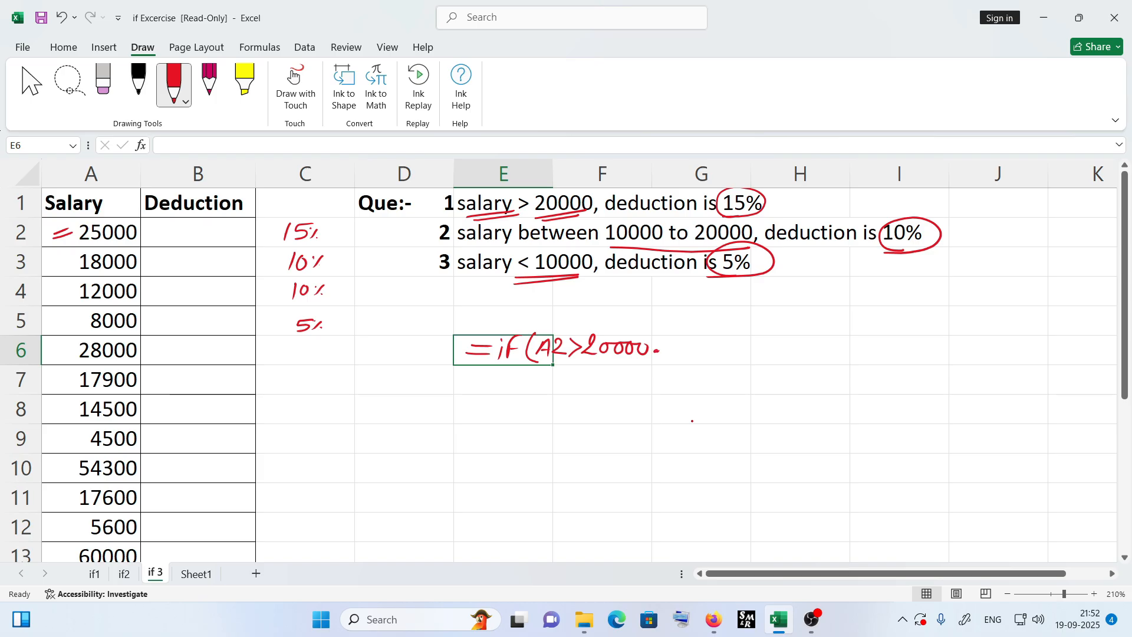
pyautogui.moveTo(666, 327); pyautogui.dragTo(667, 329)
# - Erase the stray dot and continue the inked formula with the true value A2*15%
pyautogui.click(103, 83)
pyautogui.click(663, 331)
pyautogui.click(174, 82)
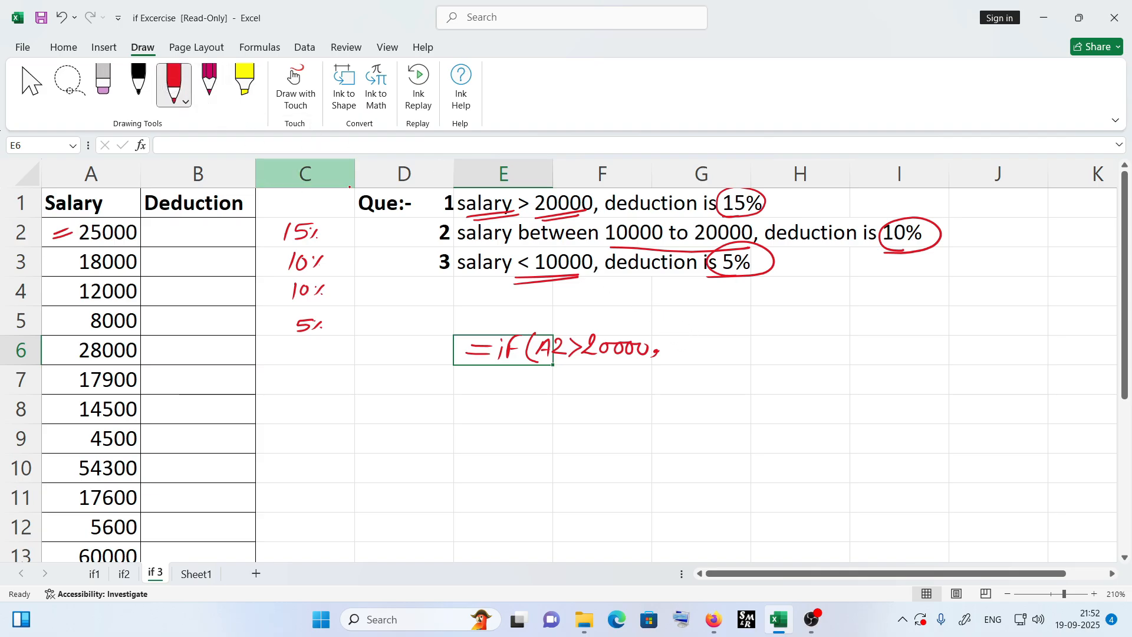
pyautogui.moveTo(666, 357)
pyautogui.mouseDown()
pyautogui.moveTo(738, 339)
pyautogui.moveTo(724, 352)
pyautogui.moveTo(766, 357)
pyautogui.mouseUp()
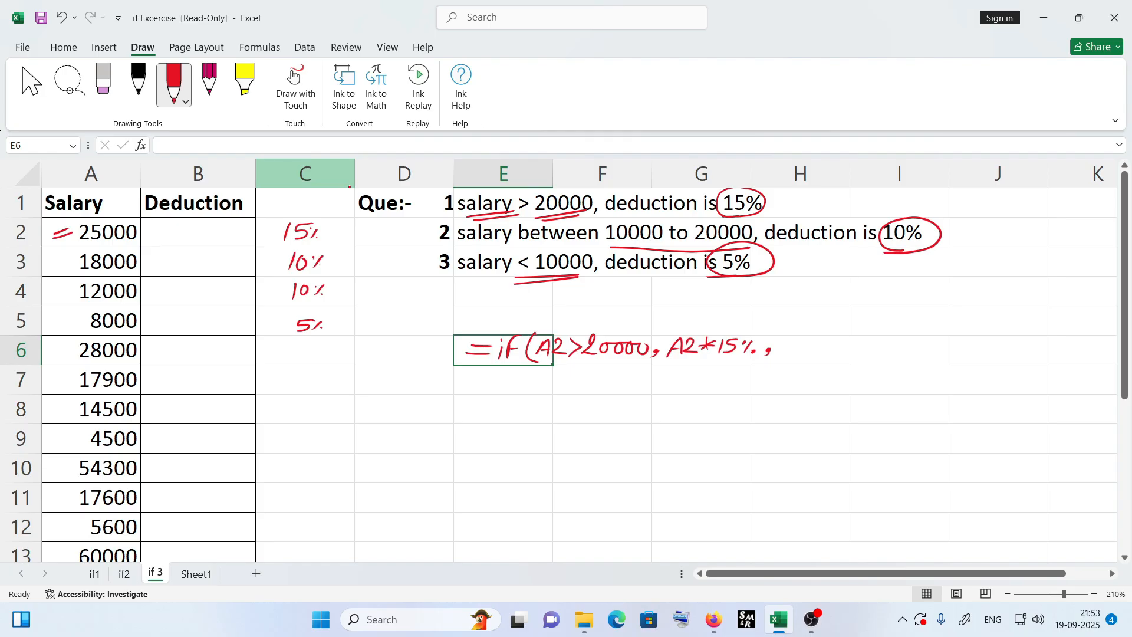
# - Extend the inked formula with the nested if(A2>10000, A2*10%, A2*5%)) and underline its key parts
pyautogui.moveTo(783, 337); pyautogui.dragTo(788, 350)
pyautogui.moveTo(791, 332)
pyautogui.mouseDown()
pyautogui.moveTo(803, 328)
pyautogui.moveTo(816, 347)
pyautogui.moveTo(928, 328)
pyautogui.mouseUp()
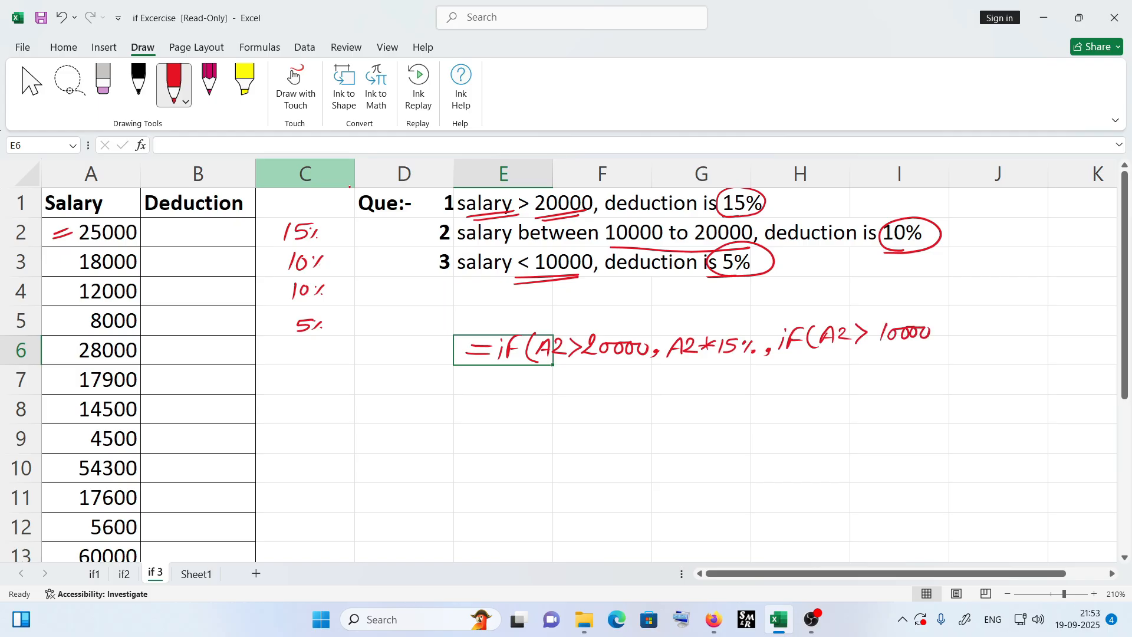
pyautogui.moveTo(673, 365); pyautogui.dragTo(732, 366)
pyautogui.click(941, 337)
pyautogui.moveTo(958, 330)
pyautogui.mouseDown()
pyautogui.moveTo(963, 318)
pyautogui.moveTo(969, 334)
pyautogui.moveTo(994, 319)
pyautogui.mouseUp()
pyautogui.moveTo(983, 317)
pyautogui.mouseDown()
pyautogui.moveTo(987, 329)
pyautogui.moveTo(1021, 320)
pyautogui.moveTo(1028, 331)
pyautogui.mouseUp()
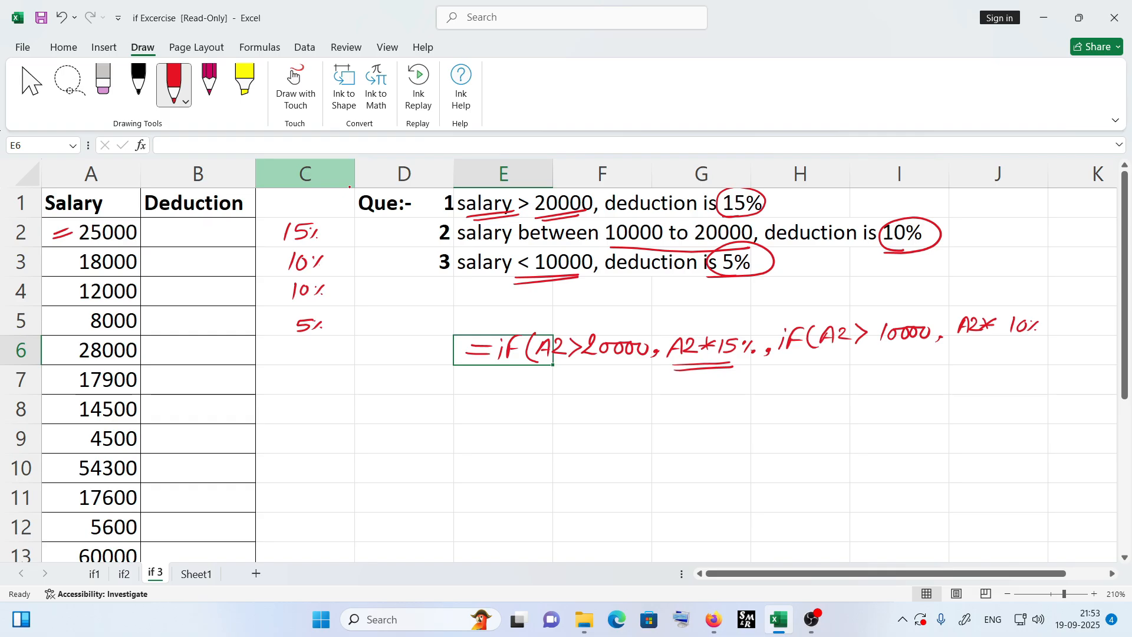
pyautogui.moveTo(1052, 330)
pyautogui.mouseDown()
pyautogui.moveTo(1045, 342)
pyautogui.moveTo(1065, 320)
pyautogui.moveTo(1071, 330)
pyautogui.mouseUp()
pyautogui.moveTo(1061, 325)
pyautogui.mouseDown()
pyautogui.moveTo(1088, 328)
pyautogui.moveTo(1103, 315)
pyautogui.moveTo(1096, 334)
pyautogui.mouseUp()
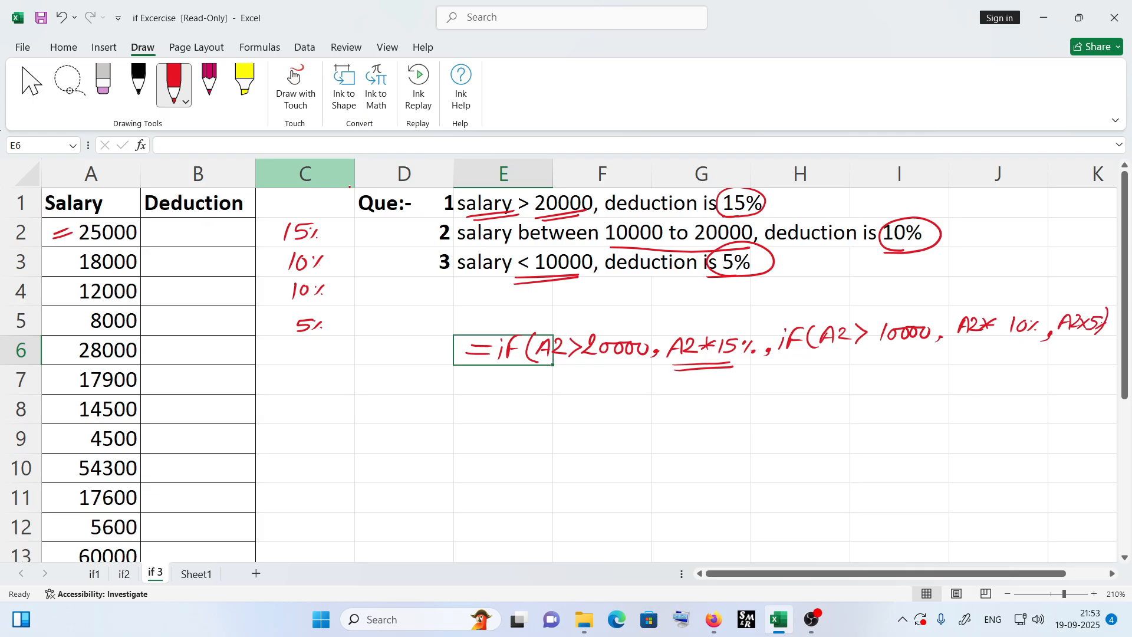
pyautogui.moveTo(800, 357); pyautogui.dragTo(819, 356)
pyautogui.moveTo(1107, 296); pyautogui.dragTo(1082, 346)
pyautogui.moveTo(528, 375); pyautogui.dragTo(545, 376)
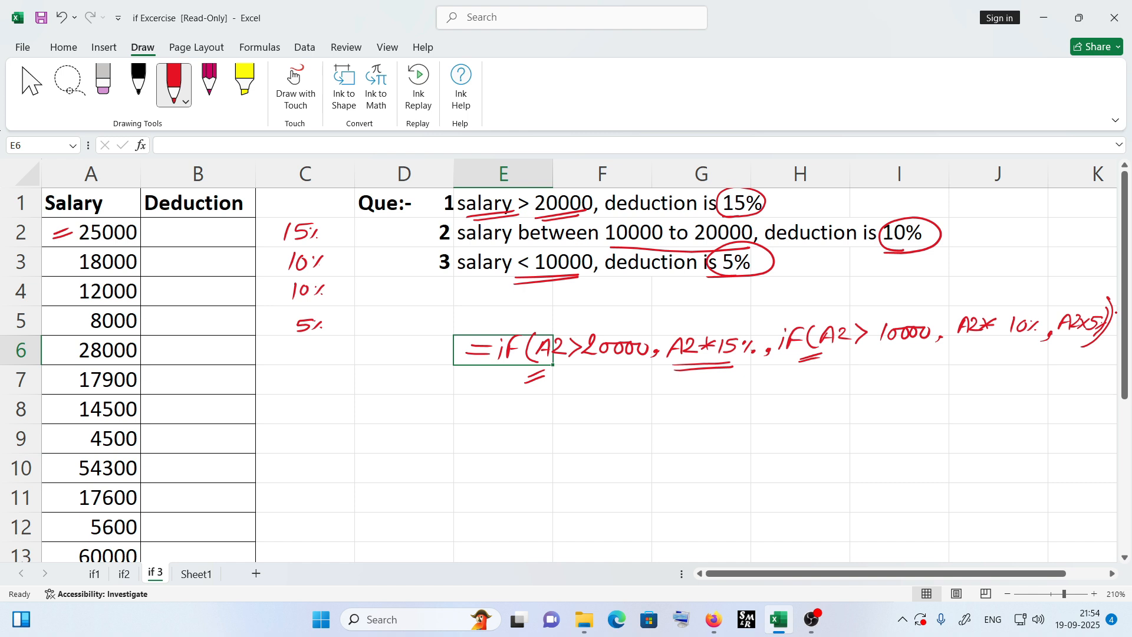
# - Bracket the three questions and annotate that two IF functions are needed
pyautogui.moveTo(431, 194)
pyautogui.mouseDown()
pyautogui.moveTo(406, 271)
pyautogui.moveTo(433, 274)
pyautogui.moveTo(401, 313)
pyautogui.moveTo(422, 287)
pyautogui.mouseUp()
pyautogui.moveTo(408, 294); pyautogui.dragTo(439, 292)
pyautogui.moveTo(429, 298); pyautogui.dragTo(435, 302)
pyautogui.moveTo(449, 290)
pyautogui.mouseDown()
pyautogui.moveTo(451, 301)
pyautogui.moveTo(469, 298)
pyautogui.mouseUp()
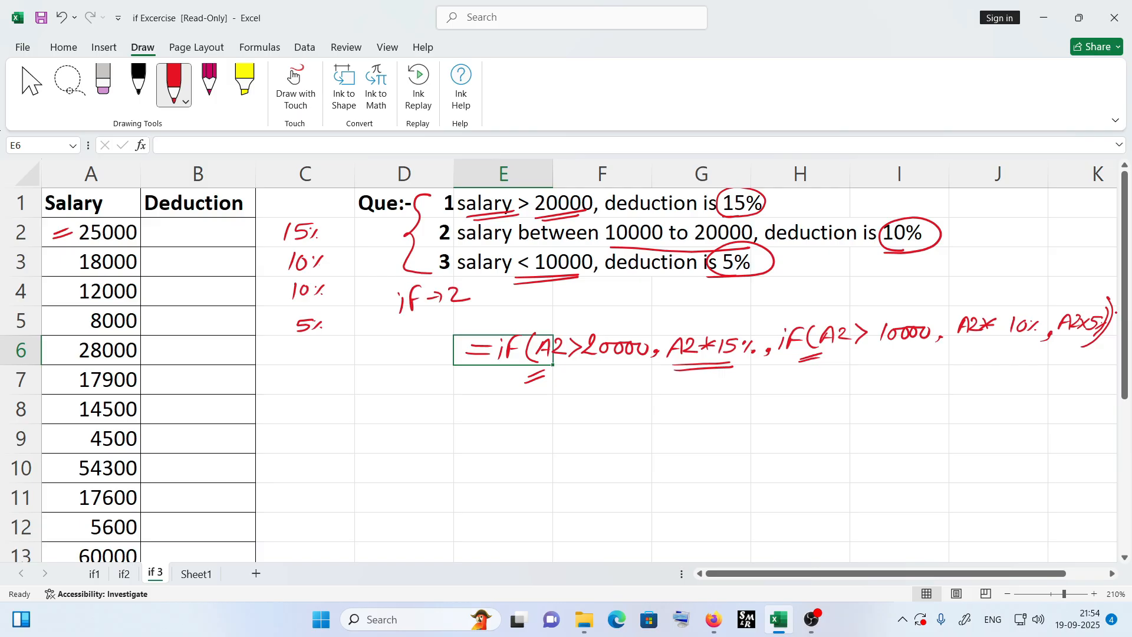
pyautogui.moveTo(435, 194)
pyautogui.mouseDown()
pyautogui.moveTo(435, 248)
pyautogui.moveTo(421, 215)
pyautogui.moveTo(363, 235)
pyautogui.moveTo(358, 216)
pyautogui.mouseUp()
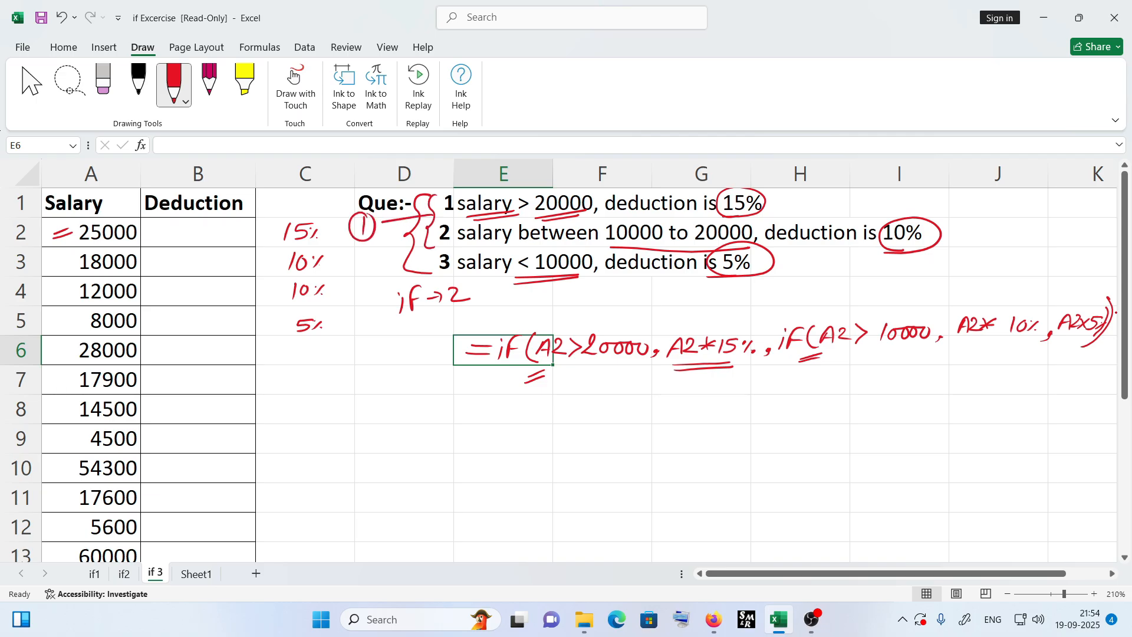
pyautogui.moveTo(430, 194)
pyautogui.mouseDown()
pyautogui.moveTo(403, 240)
pyautogui.moveTo(430, 266)
pyautogui.mouseUp()
pyautogui.moveTo(429, 195)
pyautogui.mouseDown()
pyautogui.moveTo(404, 246)
pyautogui.moveTo(432, 271)
pyautogui.mouseUp()
pyautogui.moveTo(402, 316); pyautogui.dragTo(454, 313)
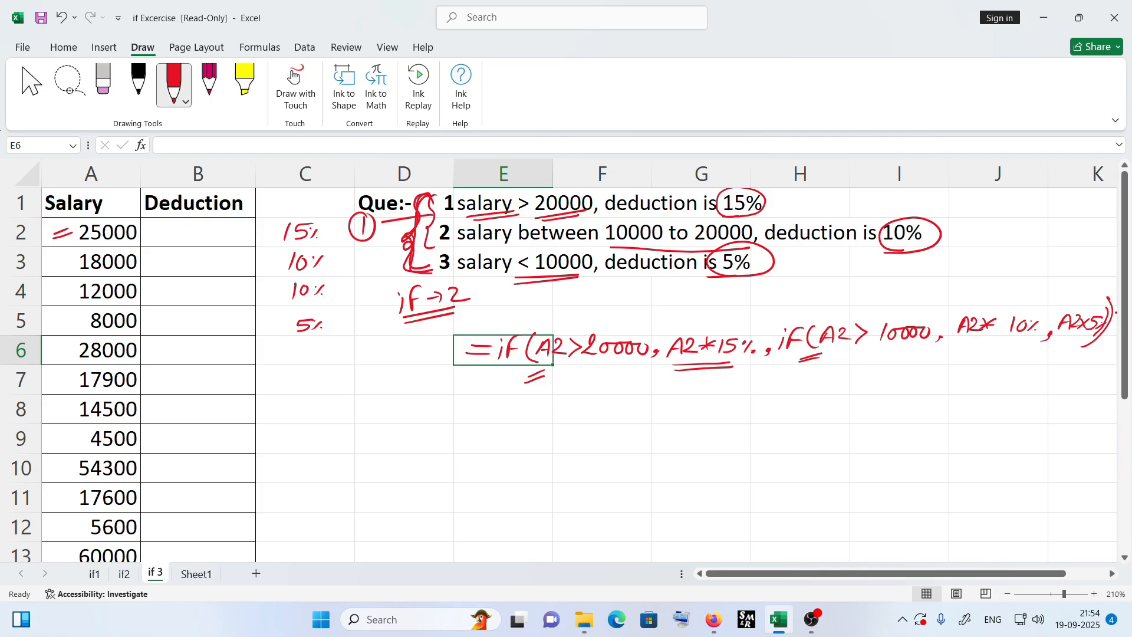
# - Annotate the inked formula with True and False arrows showing how the nested IF branches flow
pyautogui.moveTo(778, 203); pyautogui.dragTo(795, 205)
pyautogui.moveTo(756, 286); pyautogui.dragTo(775, 287)
pyautogui.moveTo(787, 191); pyautogui.dragTo(794, 197)
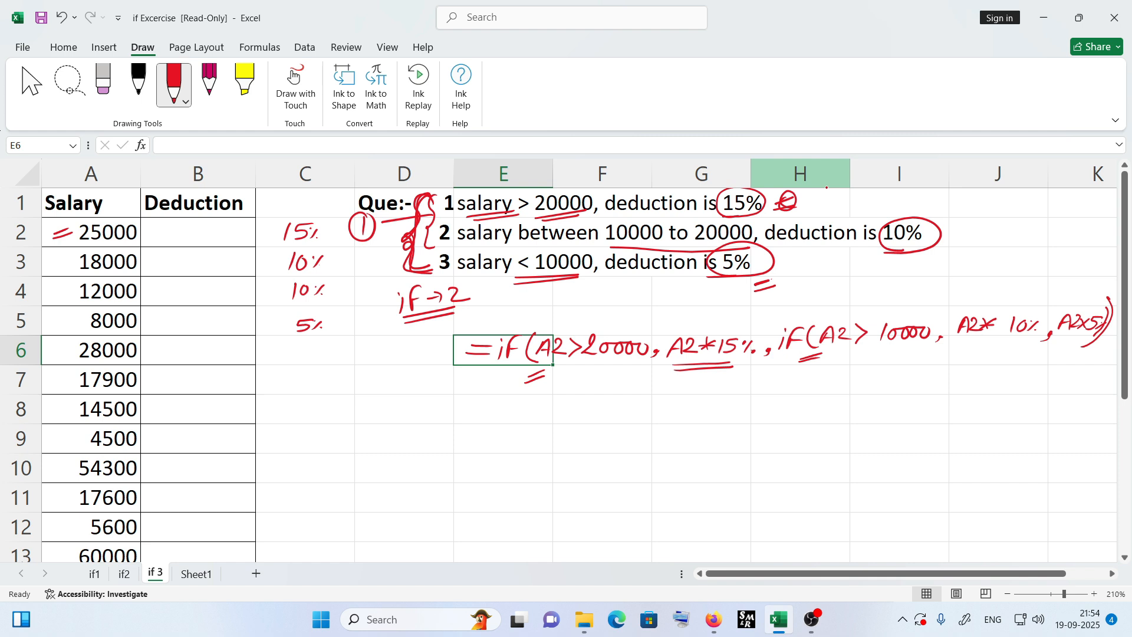
pyautogui.moveTo(876, 351); pyautogui.dragTo(900, 349)
pyautogui.moveTo(874, 357); pyautogui.dragTo(896, 354)
pyautogui.moveTo(561, 368)
pyautogui.mouseDown()
pyautogui.moveTo(607, 365)
pyautogui.moveTo(599, 389)
pyautogui.moveTo(641, 403)
pyautogui.moveTo(695, 378)
pyautogui.mouseUp()
pyautogui.moveTo(685, 388)
pyautogui.mouseDown()
pyautogui.moveTo(694, 378)
pyautogui.moveTo(702, 388)
pyautogui.mouseUp()
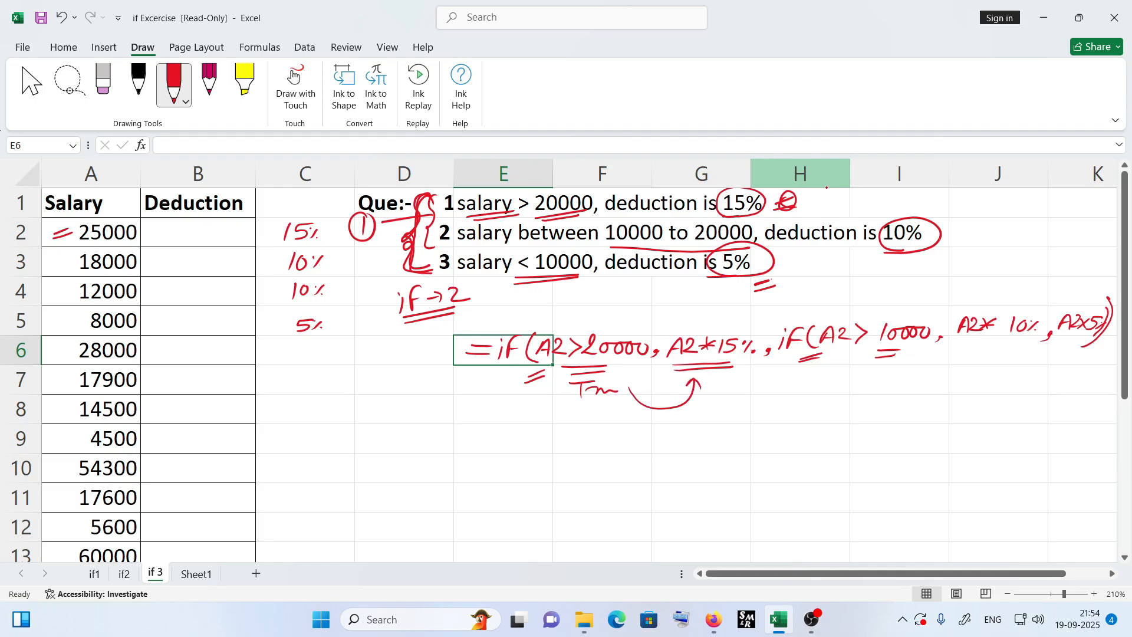
pyautogui.moveTo(578, 416)
pyautogui.mouseDown()
pyautogui.moveTo(581, 436)
pyautogui.moveTo(594, 413)
pyautogui.mouseUp()
pyautogui.moveTo(580, 429); pyautogui.dragTo(613, 432)
pyautogui.moveTo(617, 421)
pyautogui.mouseDown()
pyautogui.moveTo(626, 417)
pyautogui.moveTo(607, 447)
pyautogui.moveTo(734, 455)
pyautogui.moveTo(803, 386)
pyautogui.moveTo(792, 373)
pyautogui.moveTo(806, 380)
pyautogui.mouseUp()
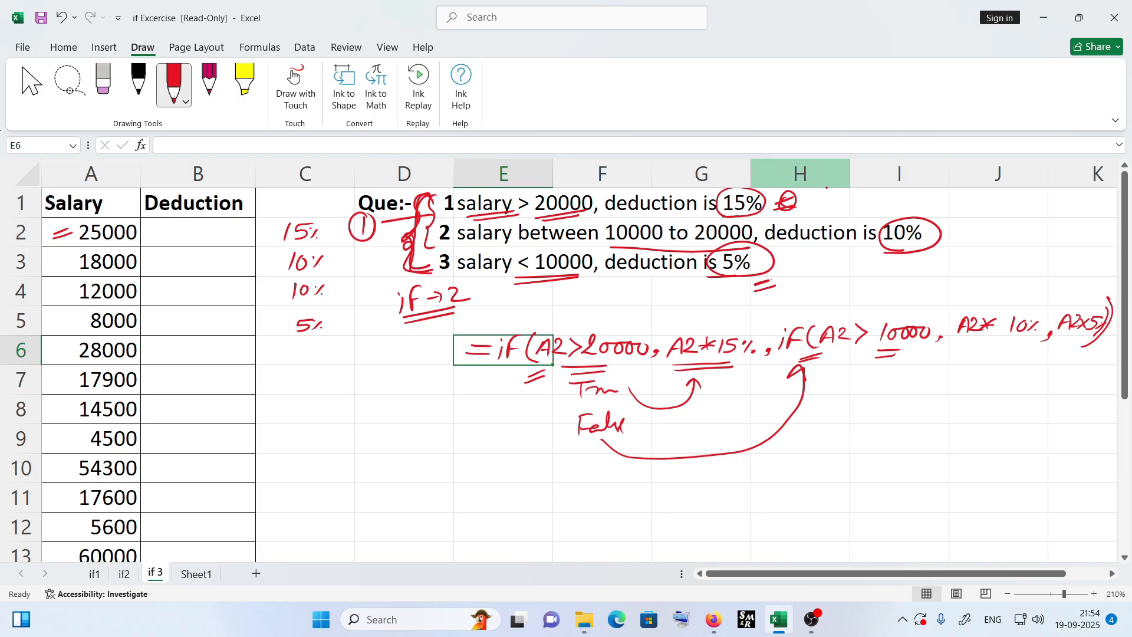
pyautogui.moveTo(827, 356)
pyautogui.mouseDown()
pyautogui.moveTo(901, 355)
pyautogui.moveTo(855, 393)
pyautogui.moveTo(977, 364)
pyautogui.moveTo(983, 352)
pyautogui.mouseUp()
pyautogui.moveTo(971, 358)
pyautogui.mouseDown()
pyautogui.moveTo(983, 351)
pyautogui.moveTo(986, 361)
pyautogui.mouseUp()
pyautogui.moveTo(846, 432)
pyautogui.mouseDown()
pyautogui.moveTo(866, 407)
pyautogui.moveTo(997, 464)
pyautogui.moveTo(1076, 383)
pyautogui.moveTo(1079, 361)
pyautogui.mouseUp()
pyautogui.moveTo(1064, 371)
pyautogui.mouseDown()
pyautogui.moveTo(1079, 360)
pyautogui.moveTo(1084, 370)
pyautogui.mouseUp()
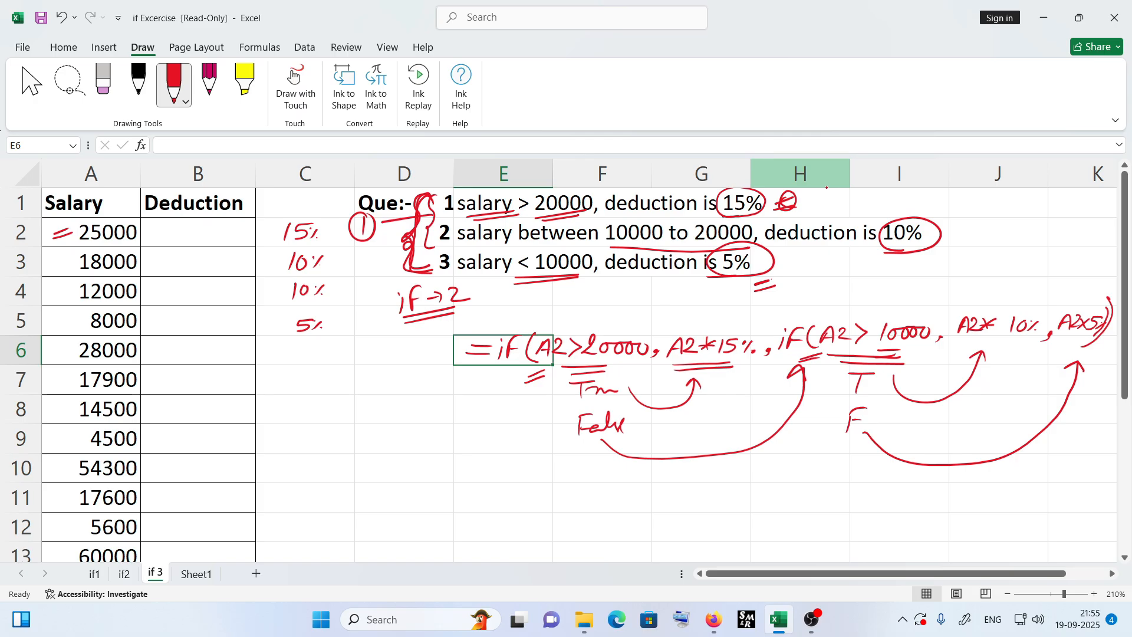
# - Start the B2 formula as =if(A2>20000,A2*15% for the highest salary bracket
pyautogui.moveTo(137, 241); pyautogui.dragTo(145, 237)
pyautogui.moveTo(142, 238); pyautogui.dragTo(152, 232)
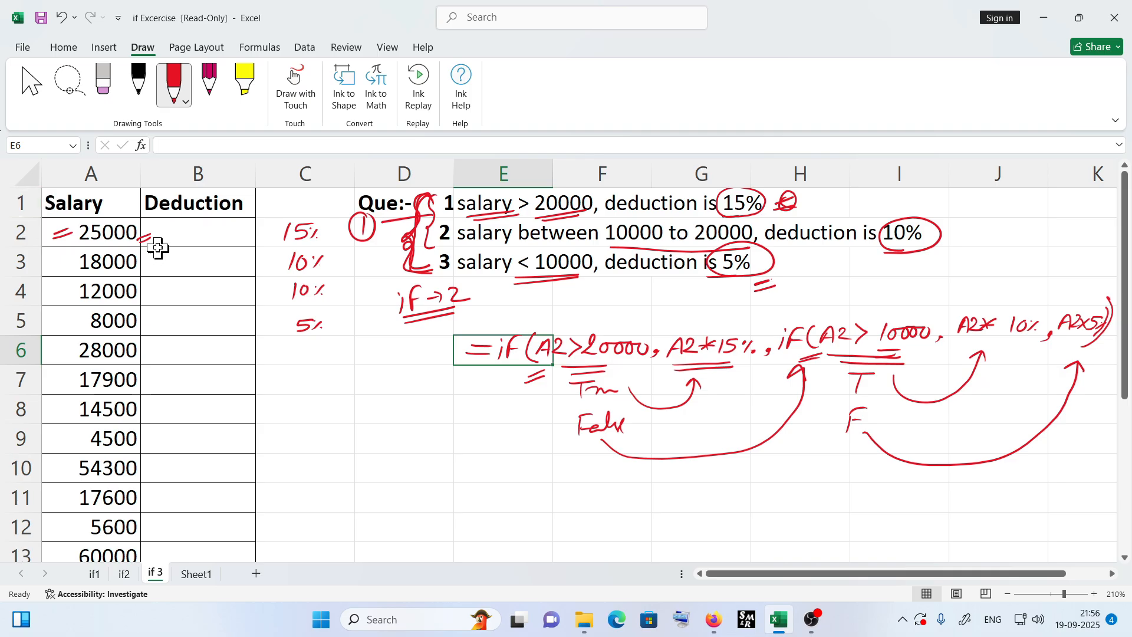
pyautogui.click(174, 237)
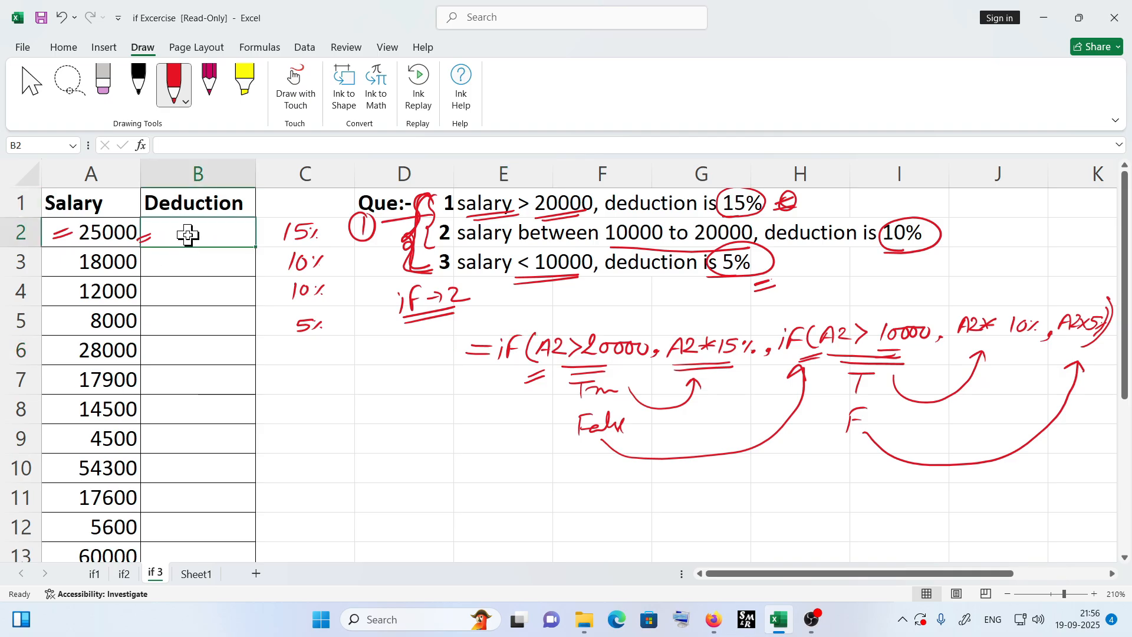
pyautogui.write('=if(')
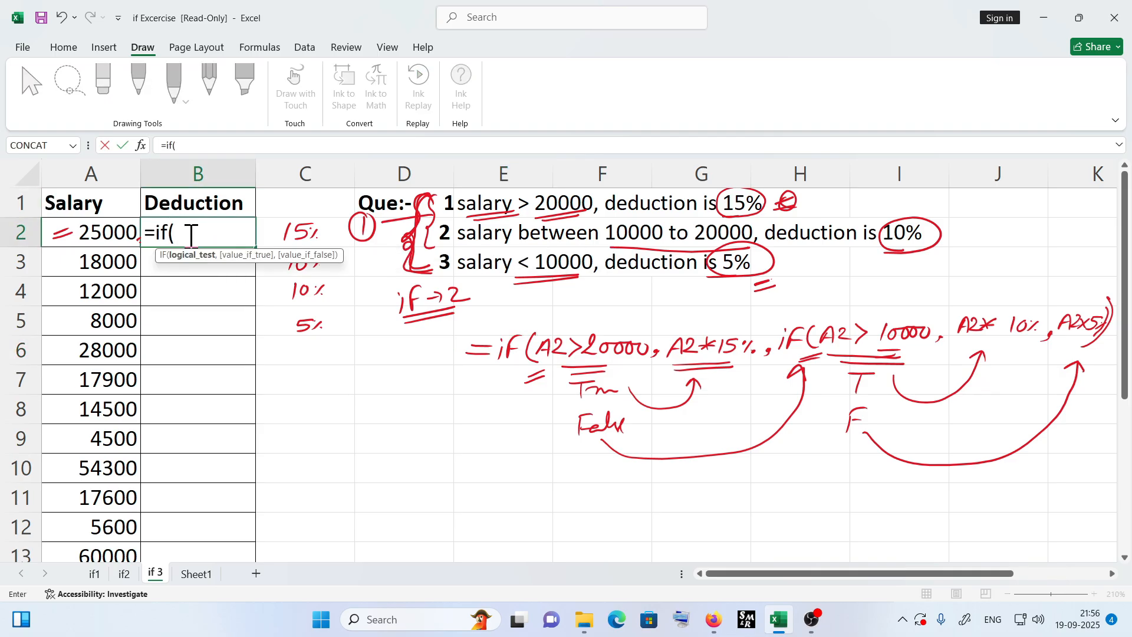
pyautogui.click(111, 239)
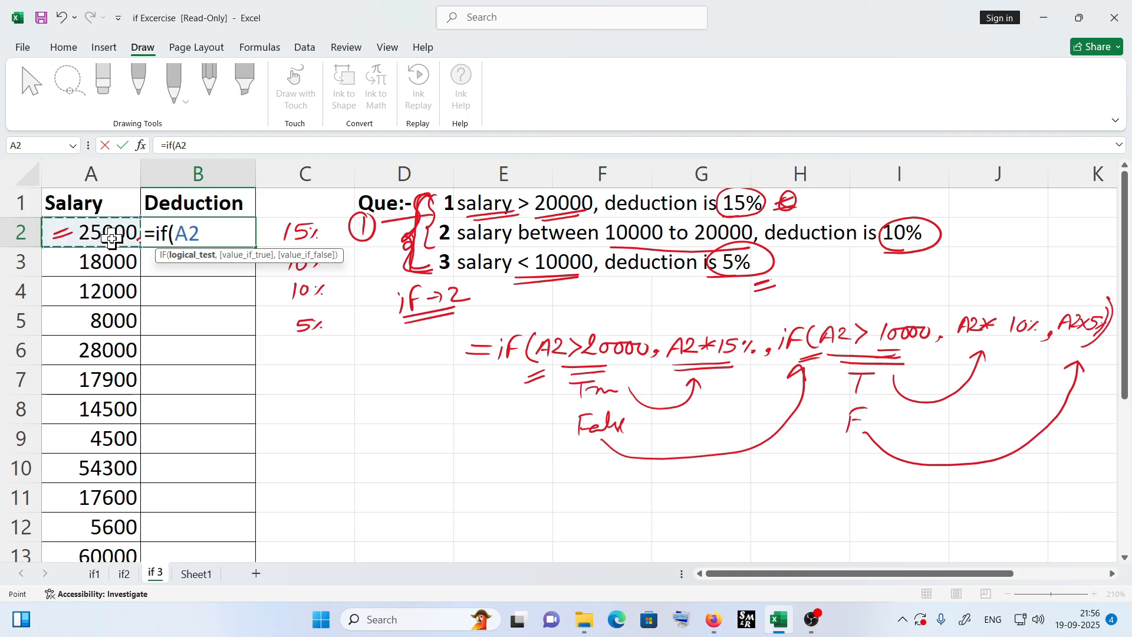
pyautogui.write('>')
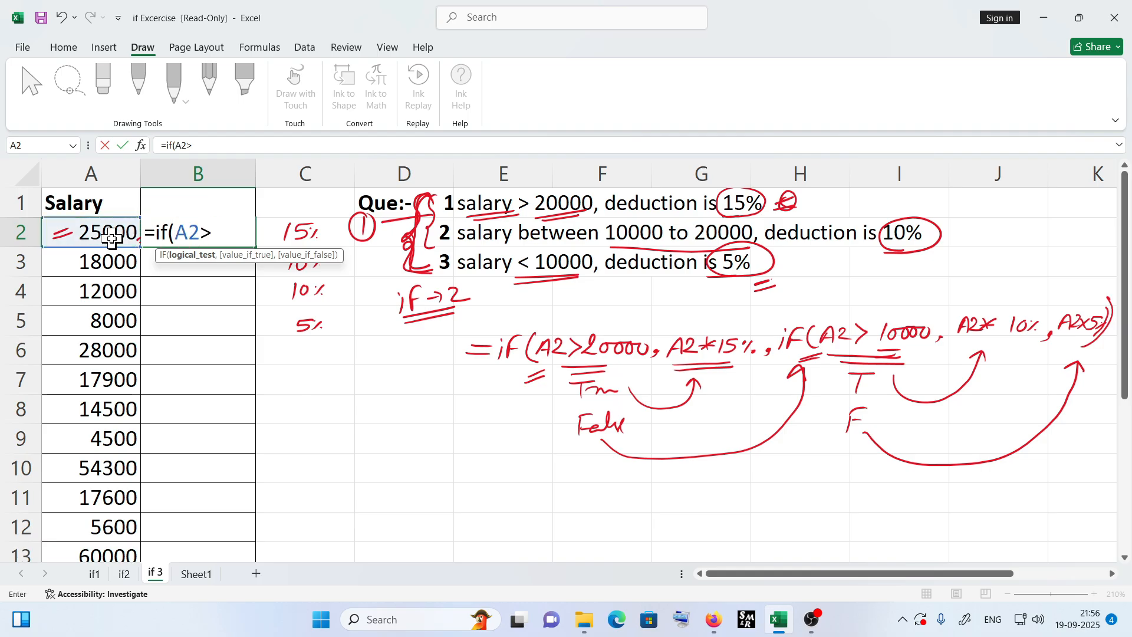
pyautogui.write('20000')
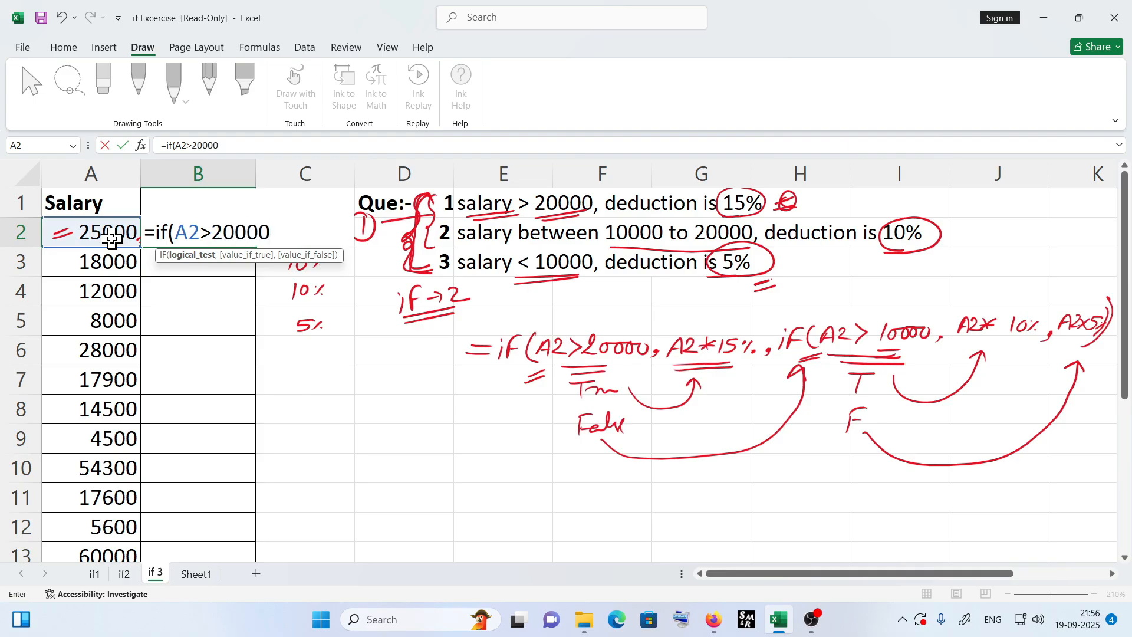
pyautogui.write(',')
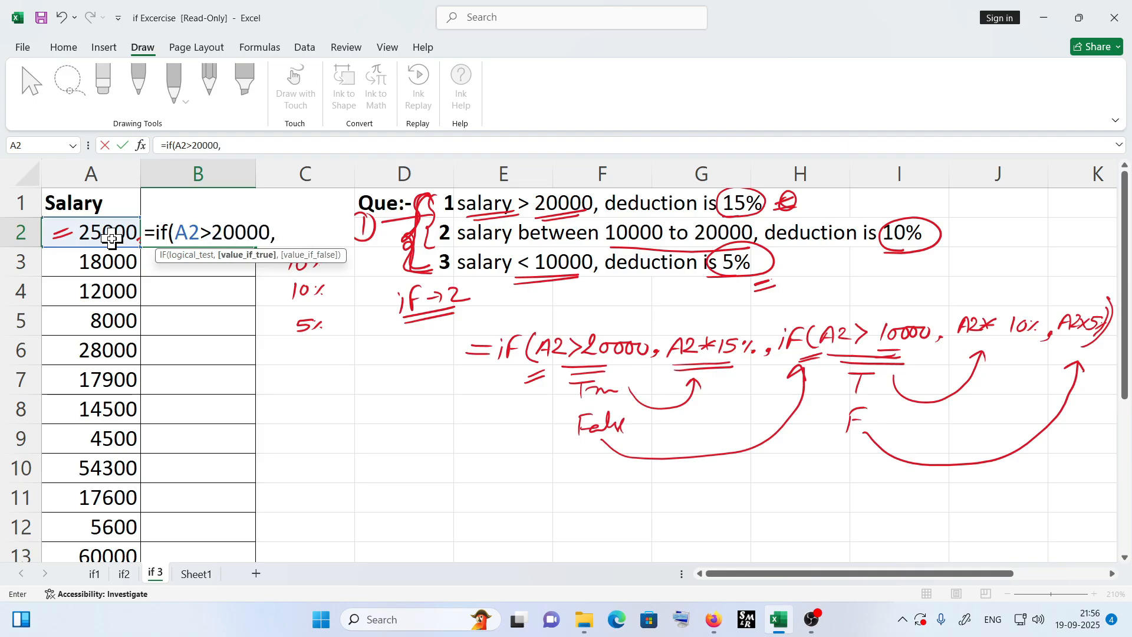
pyautogui.click(111, 239)
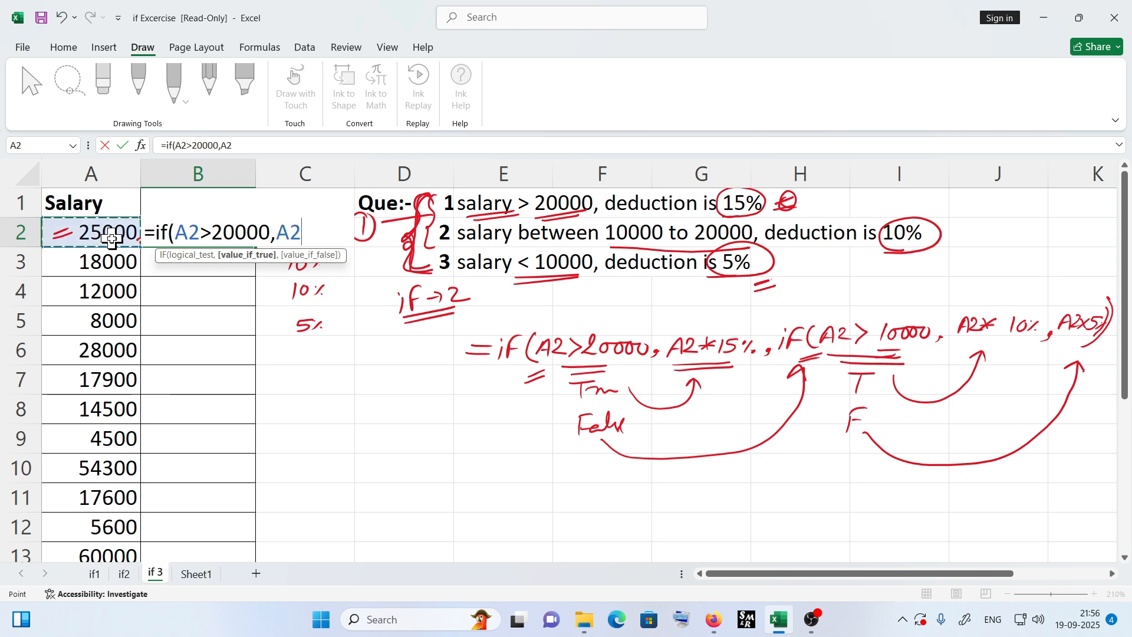
pyautogui.write('*15%')
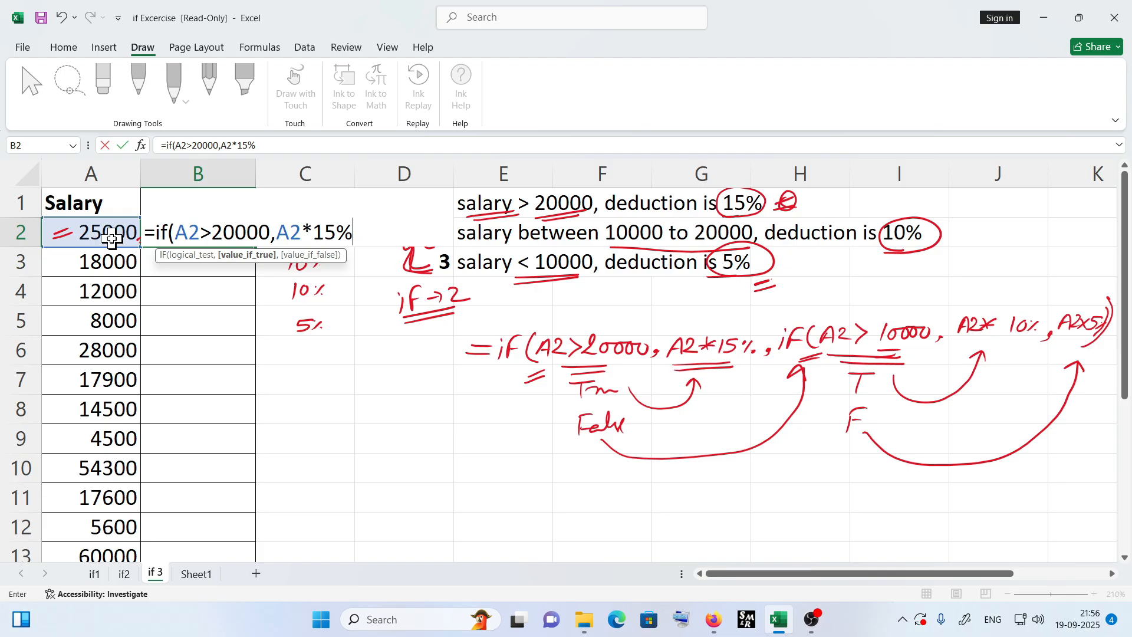
pyautogui.write(',i')
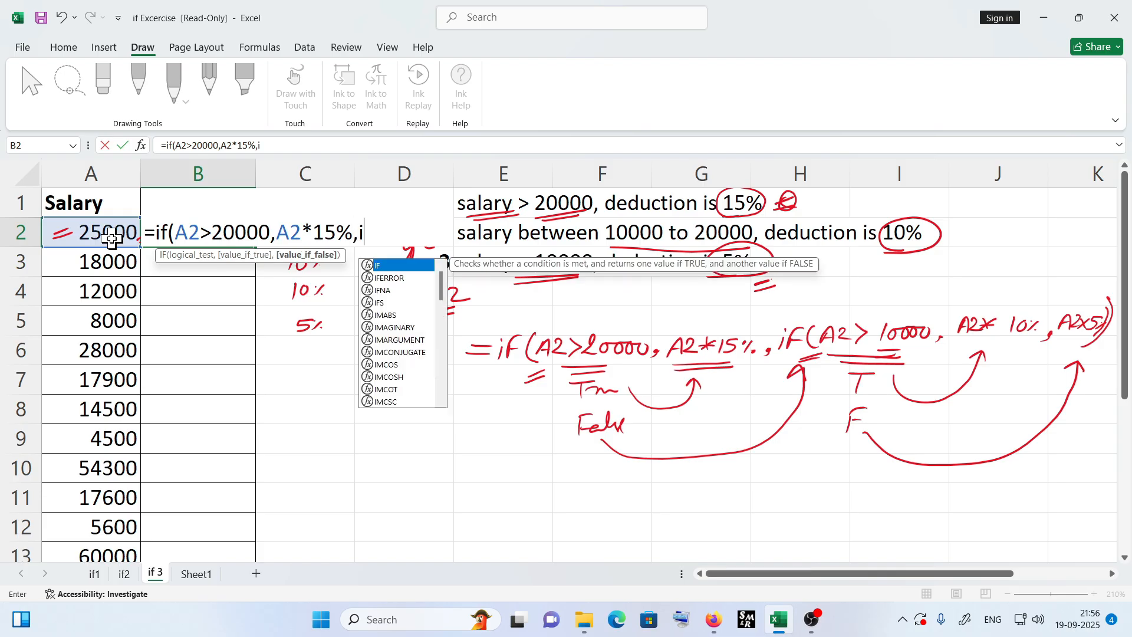
pyautogui.write('f(')
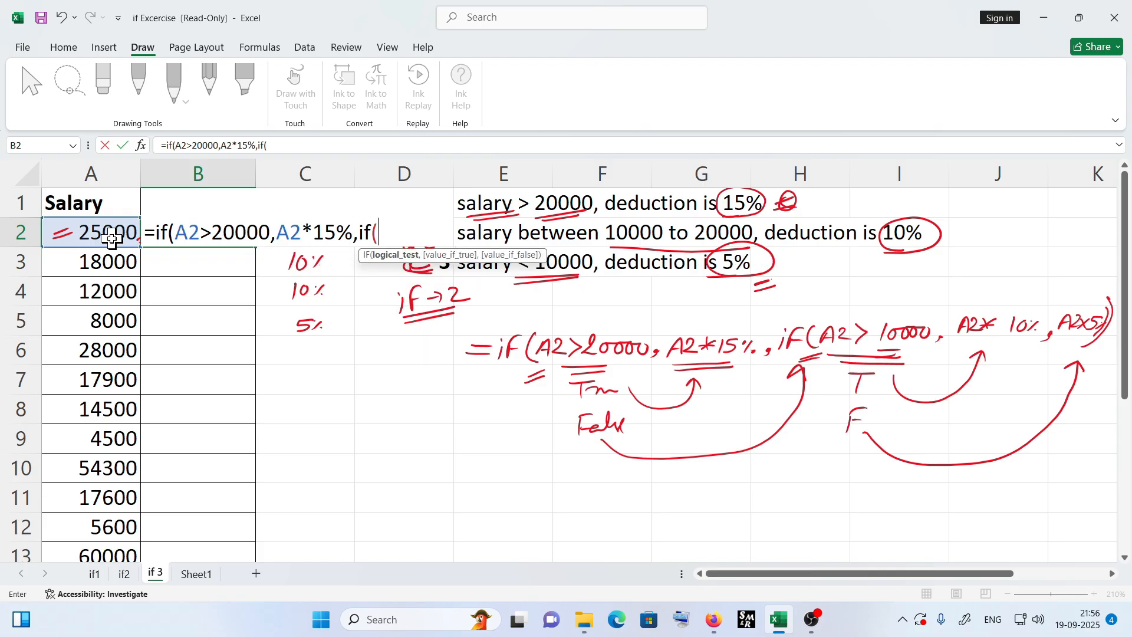
# - Add the nested if(A2>10000,A2*10% as the false branch of the B2 formula
pyautogui.click(99, 240)
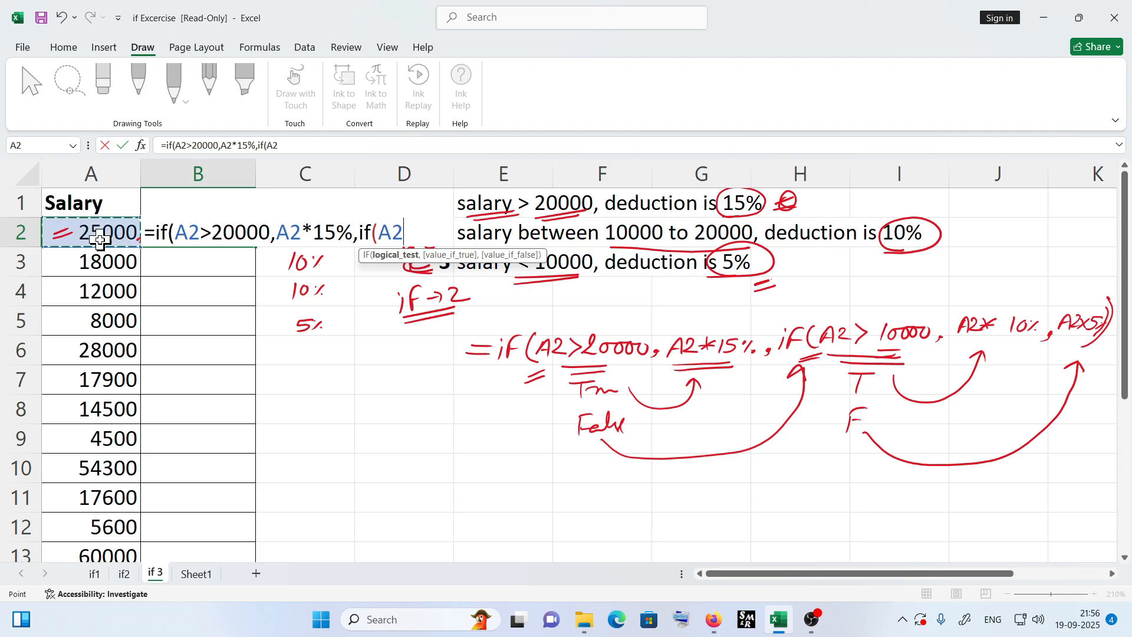
pyautogui.write('>10000')
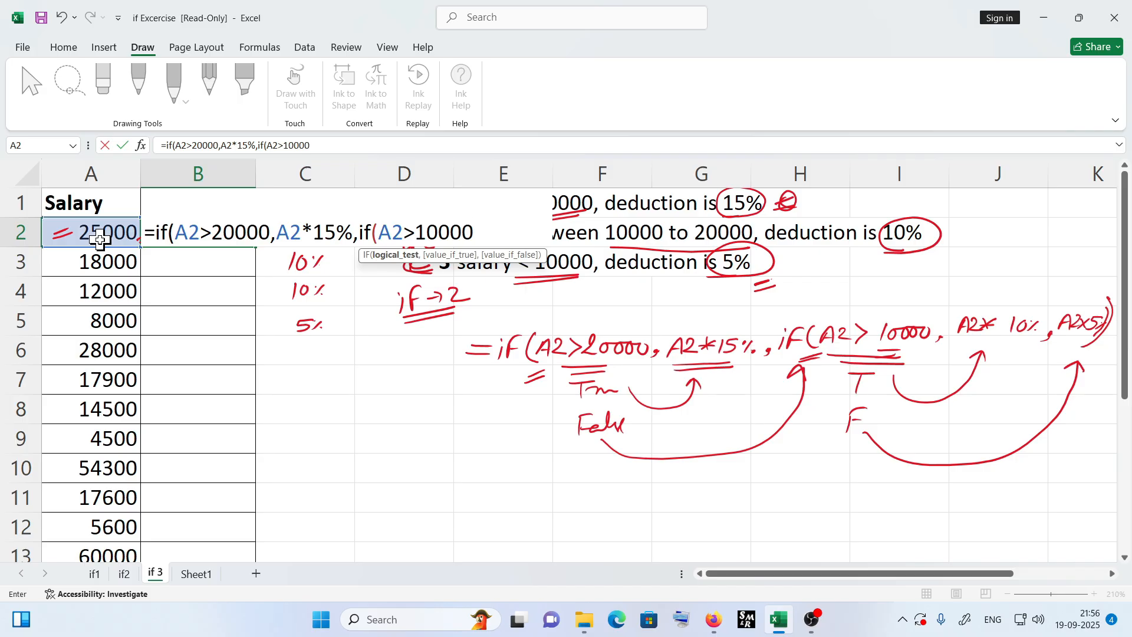
pyautogui.write(',')
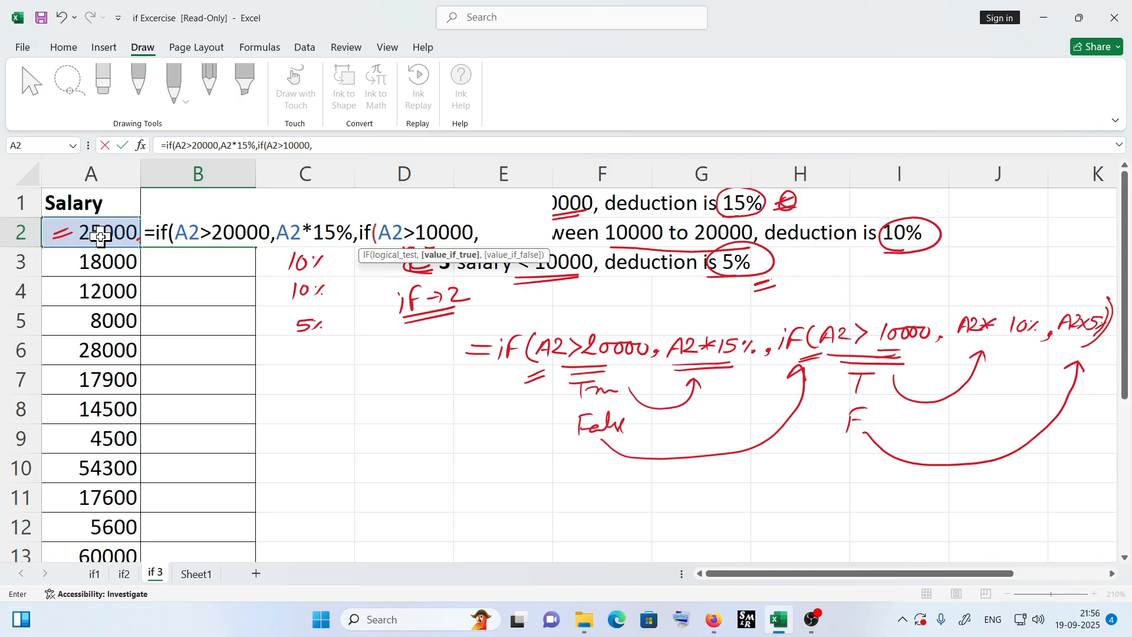
pyautogui.click(99, 238)
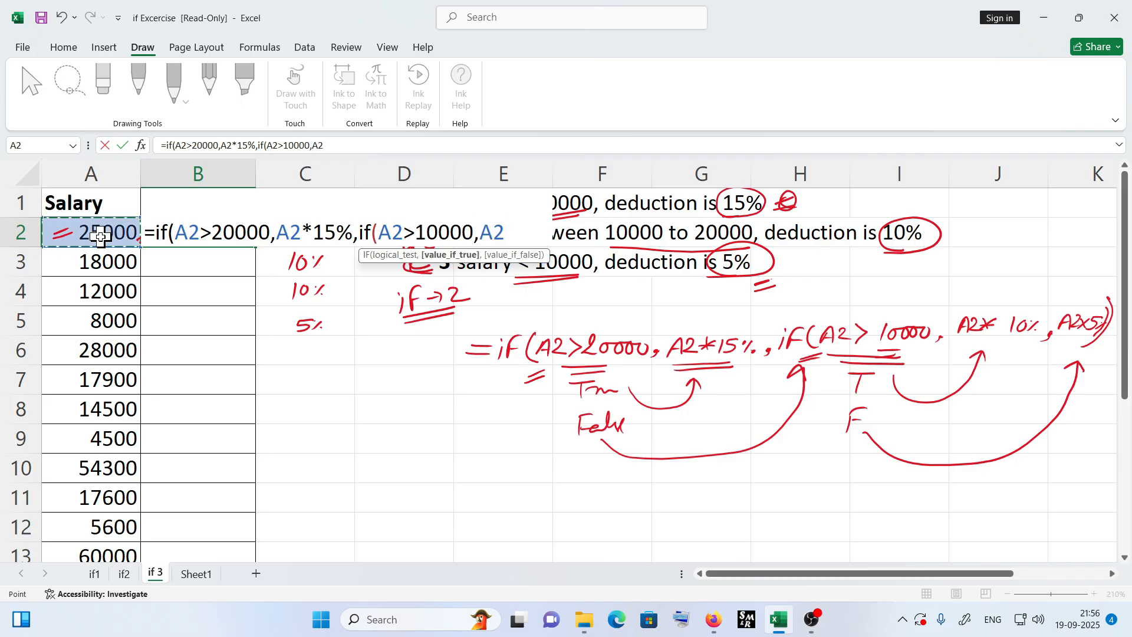
pyautogui.write('*10')
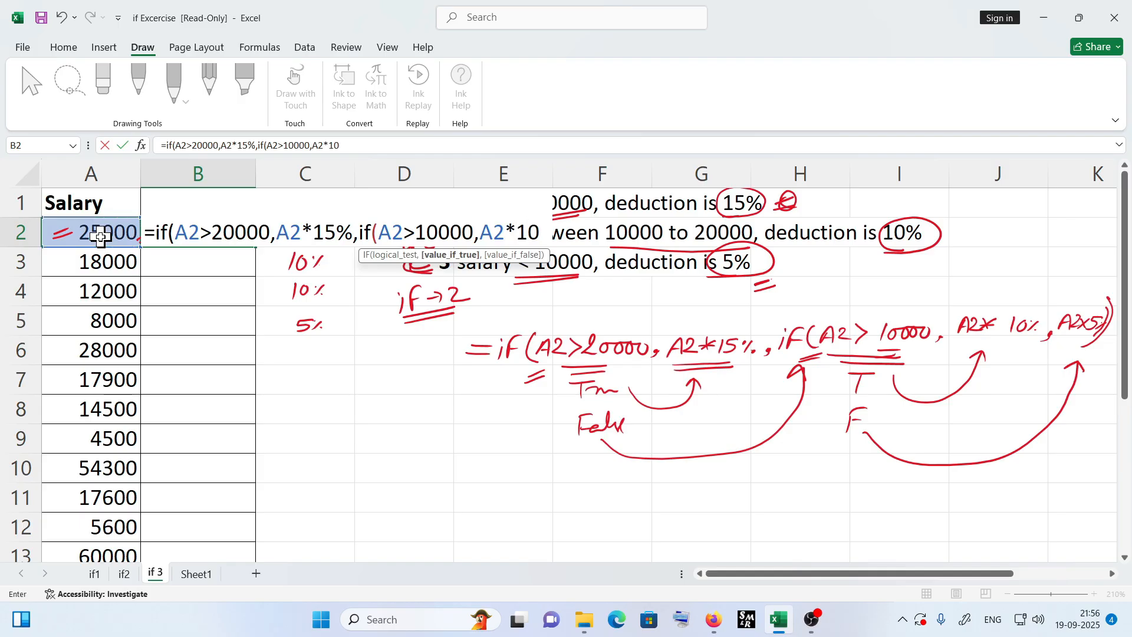
pyautogui.write('%')
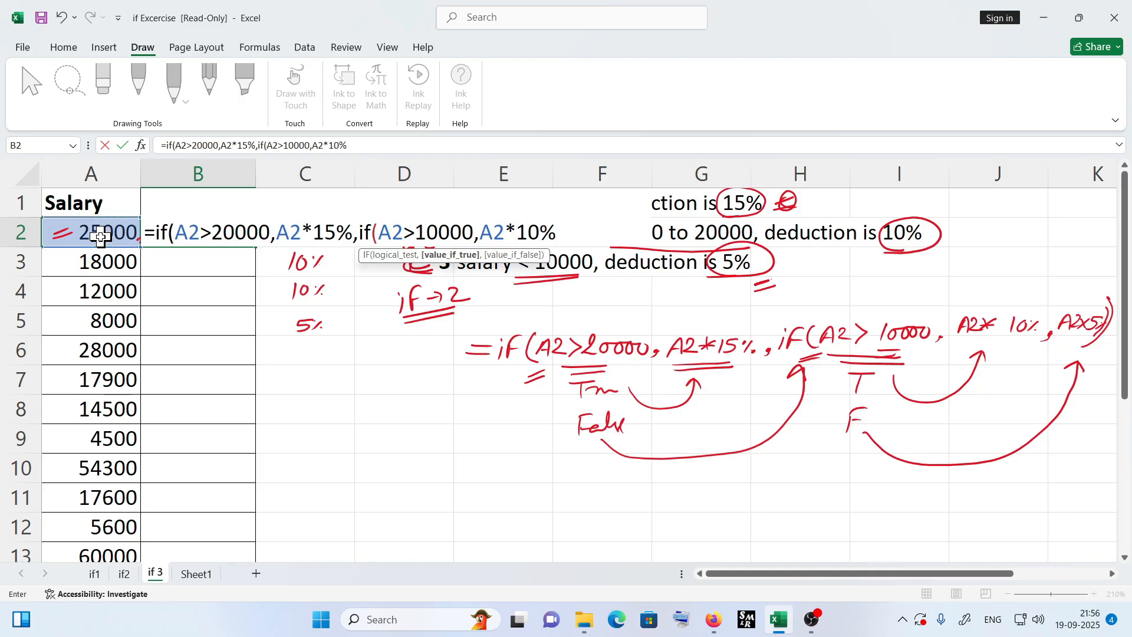
pyautogui.write(',')
# - Finish the B2 formula with A2*5% as the last false value, close both brackets and enter it
pyautogui.click(99, 236)
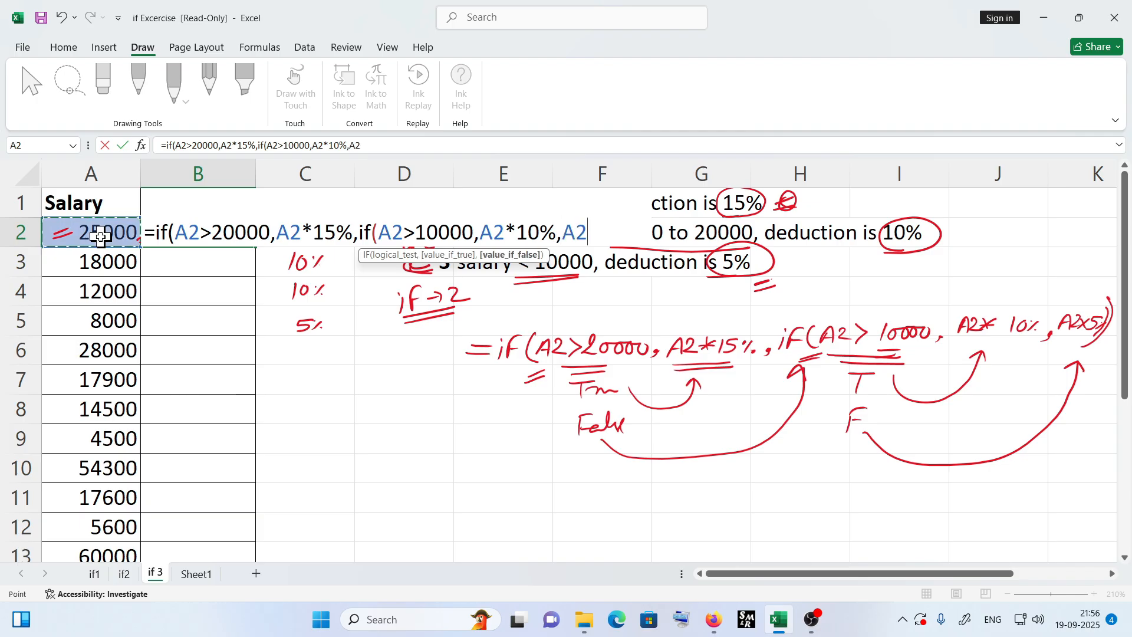
pyautogui.write('*5%))')
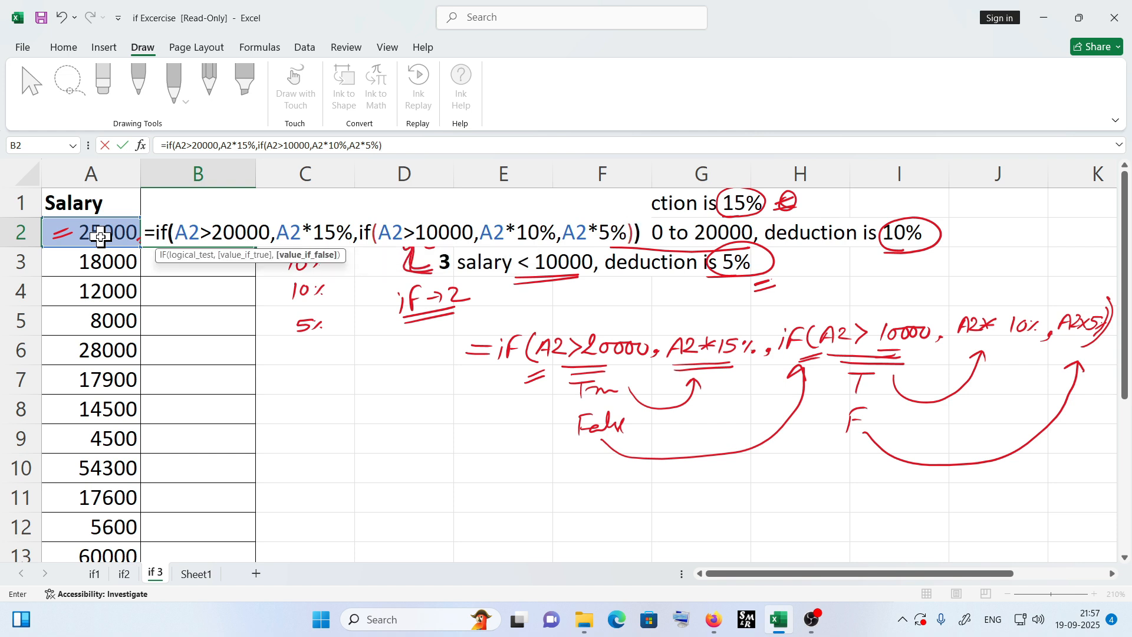
pyautogui.press('Return')
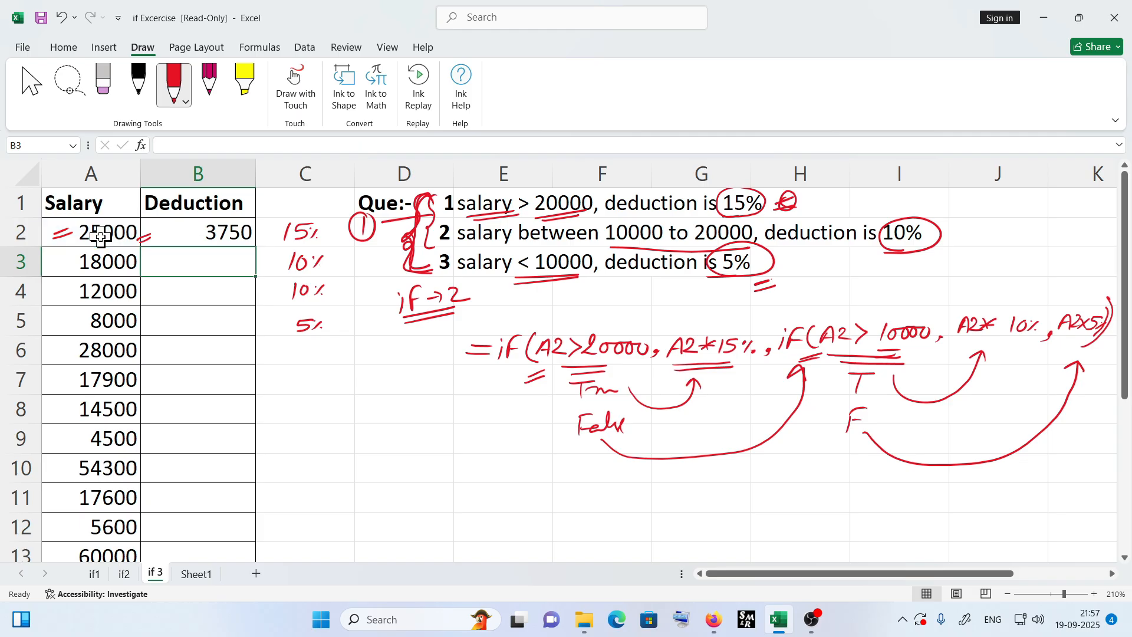
# - Copy the B2 deduction formula down through B11 and inspect the copied formulas
pyautogui.click(185, 231)
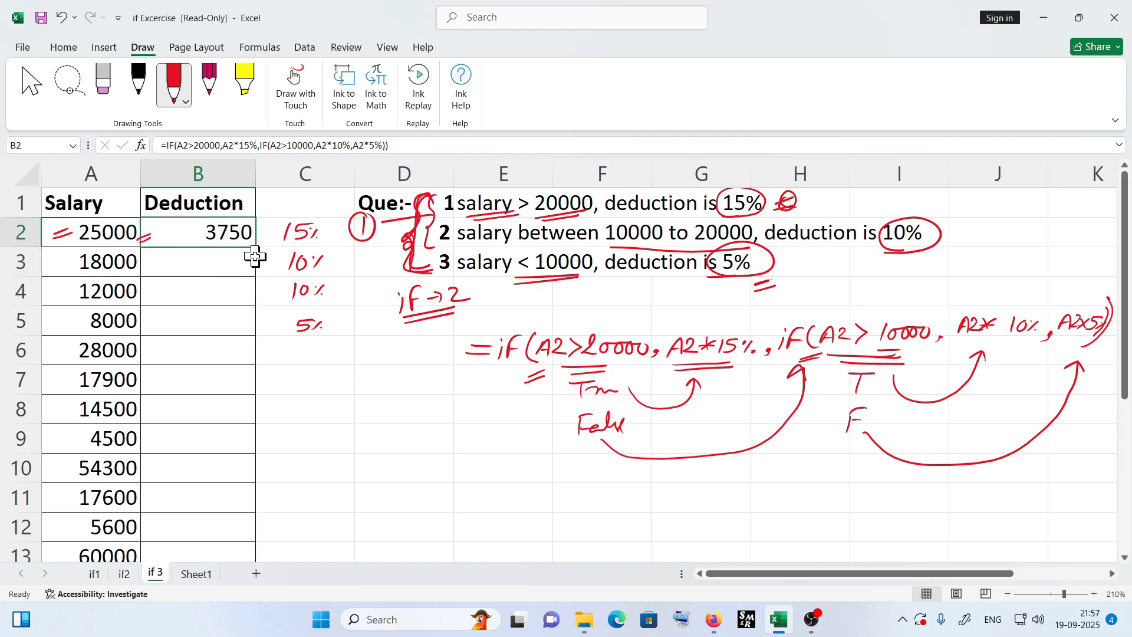
pyautogui.moveTo(256, 251); pyautogui.dragTo(252, 510)
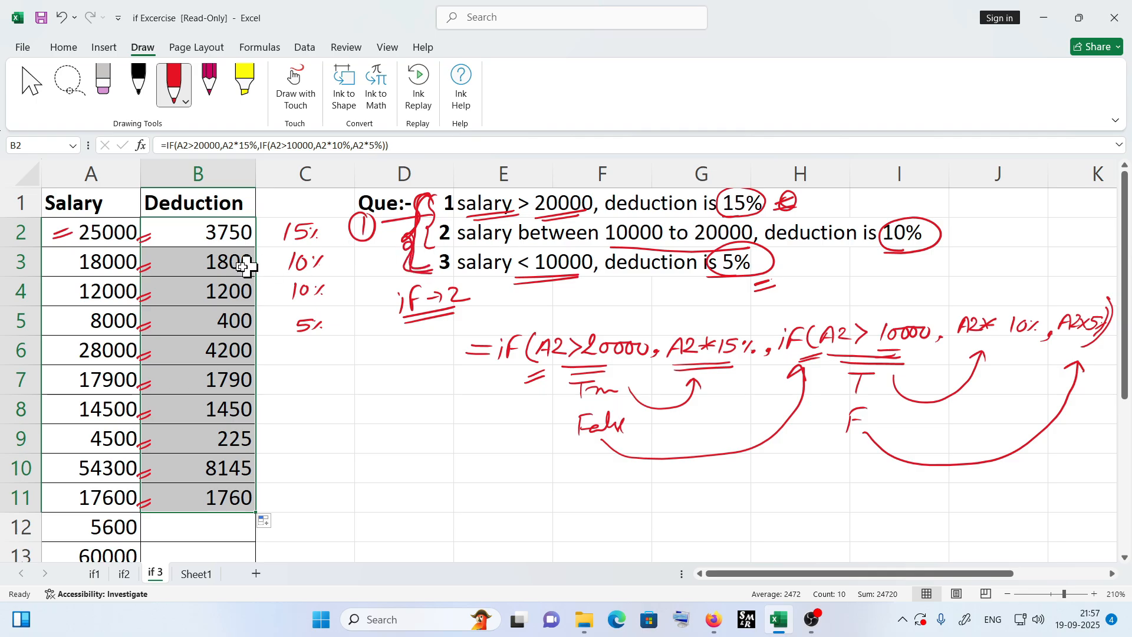
pyautogui.click(224, 241)
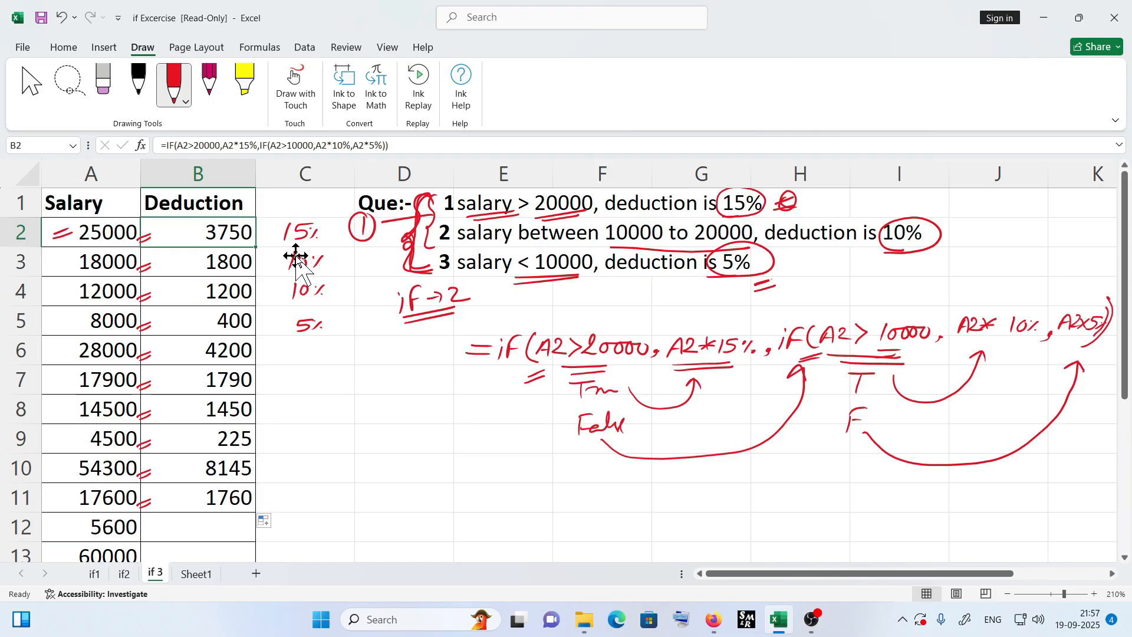
pyautogui.click(227, 263)
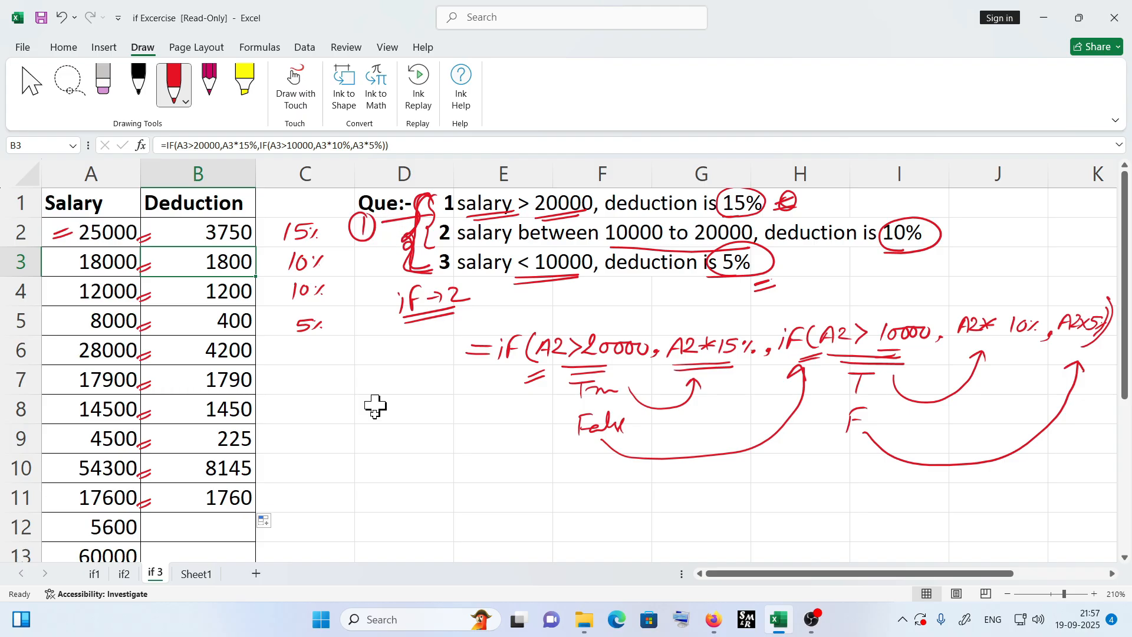
# - Switch to Sheet1 and calculate the first student's percentage in J3 as =I3/5
pyautogui.click(192, 575)
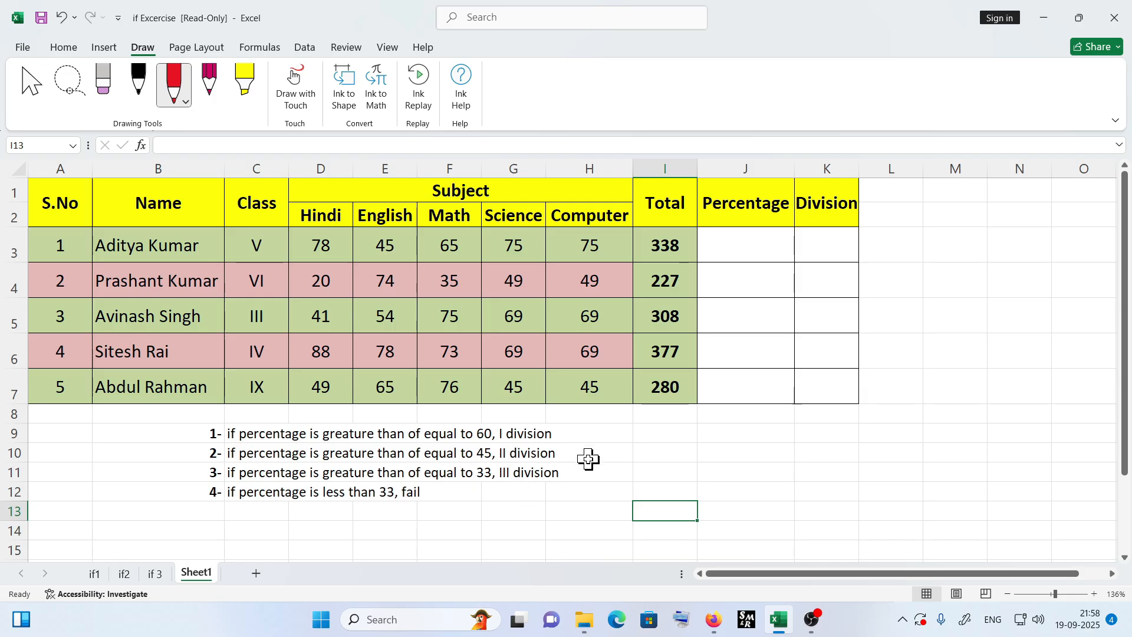
pyautogui.click(741, 248)
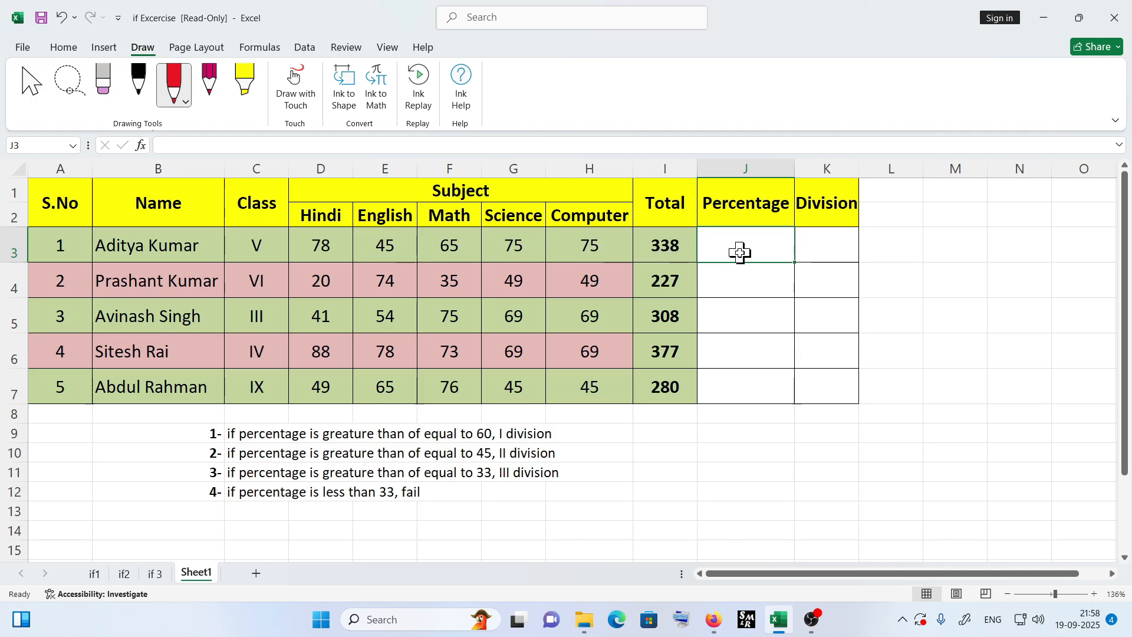
pyautogui.write('=')
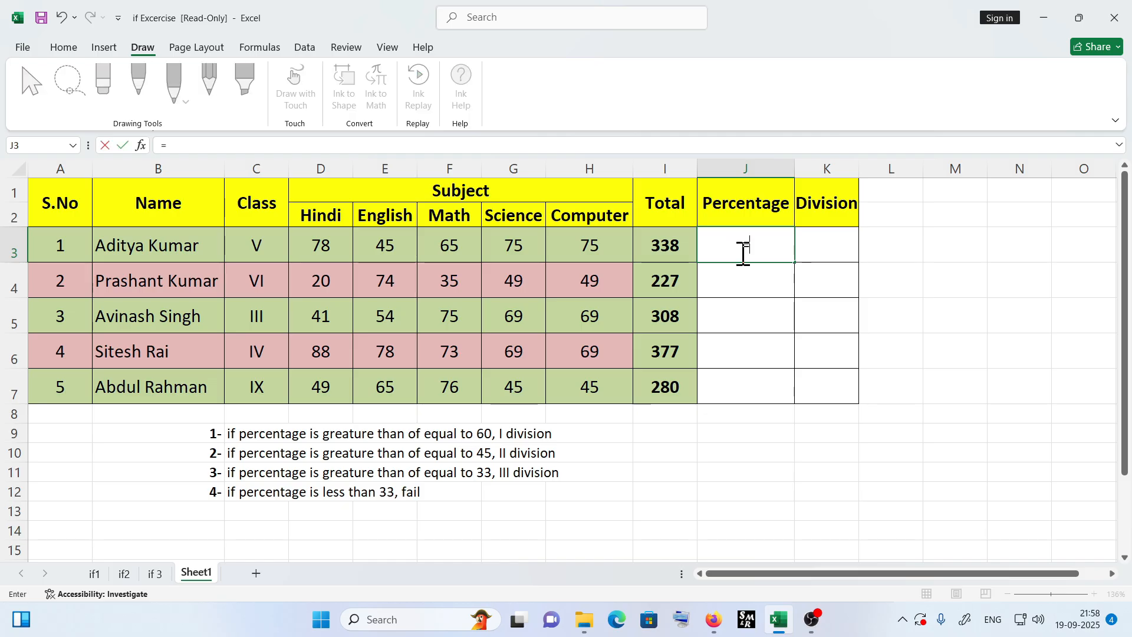
pyautogui.click(663, 250)
pyautogui.write('/5')
pyautogui.press('Return')
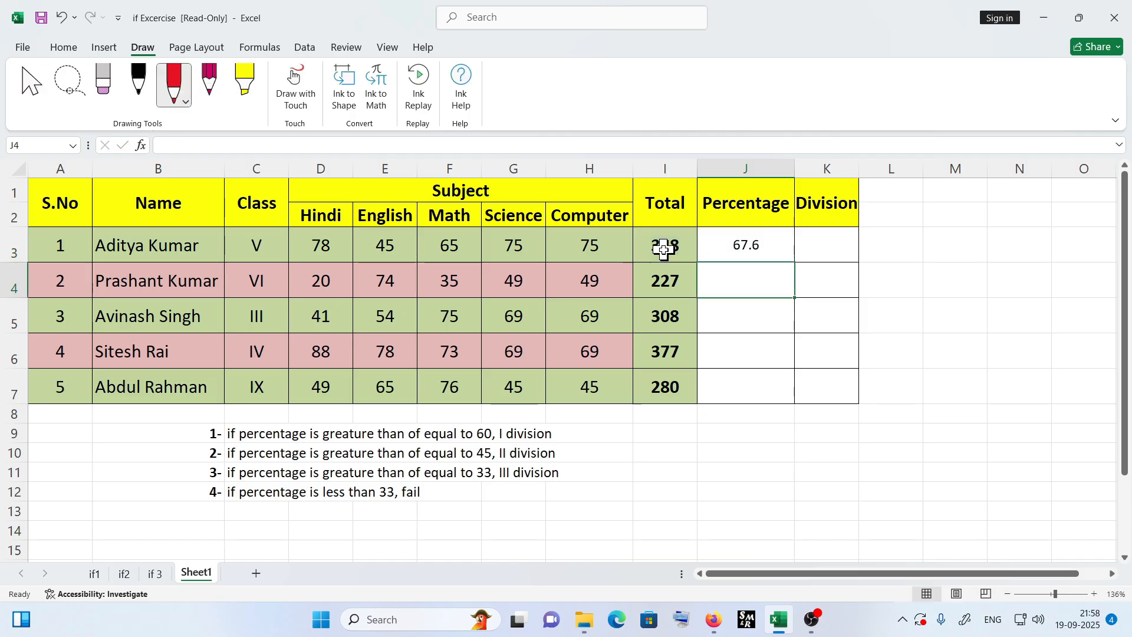
# - Fill the percentage formula down to J7 and inspect the copied formulas
pyautogui.click(750, 254)
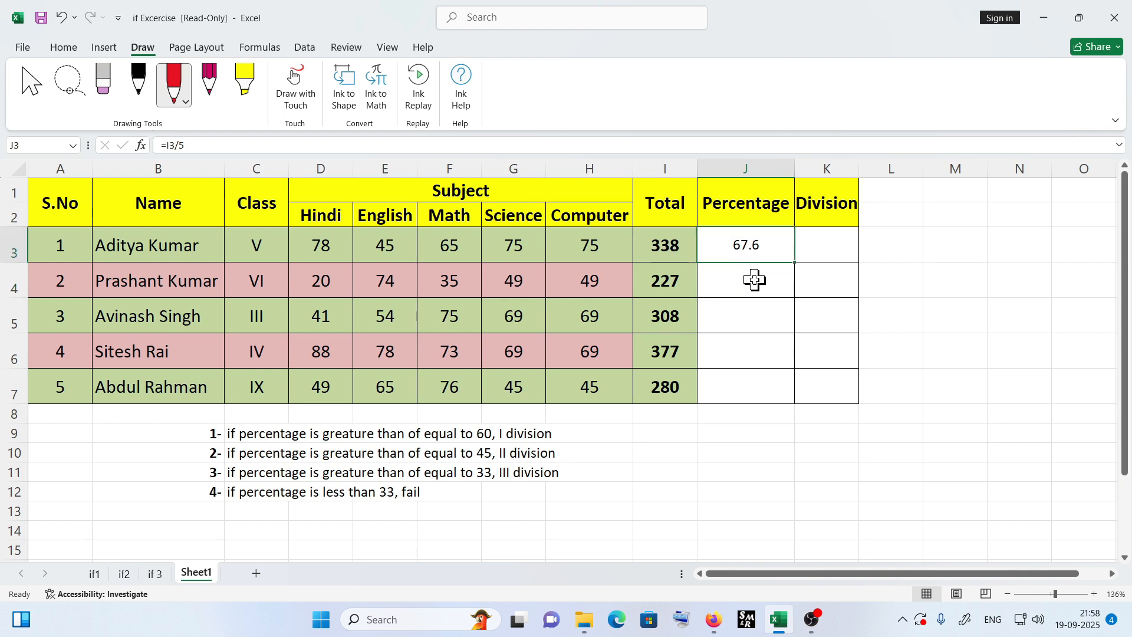
pyautogui.moveTo(795, 270); pyautogui.dragTo(806, 399)
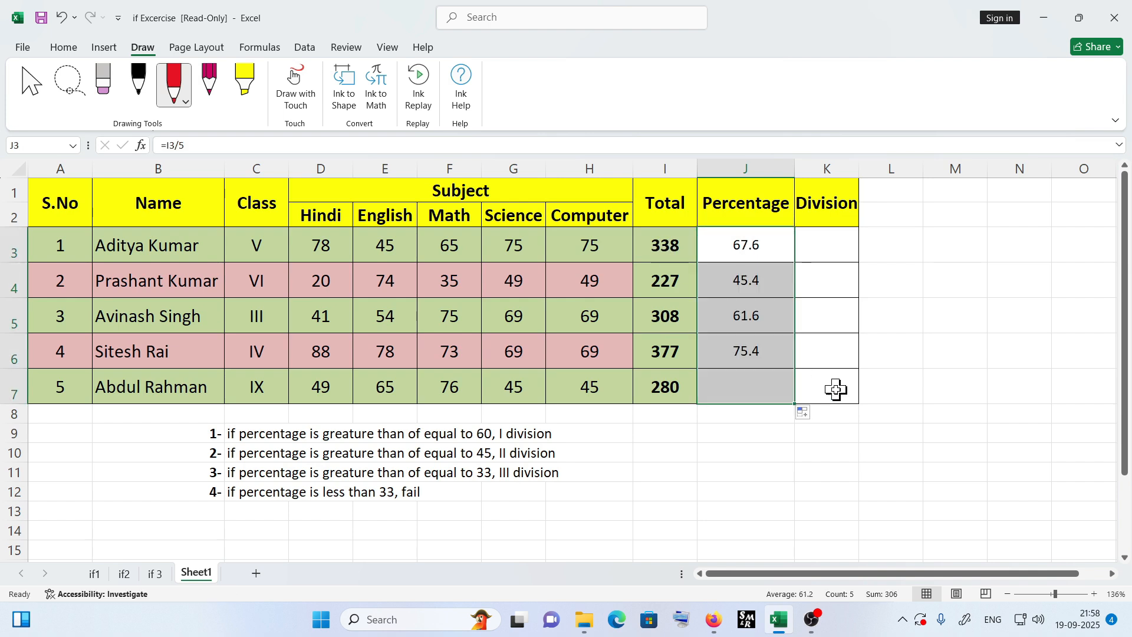
pyautogui.click(757, 257)
pyautogui.click(761, 278)
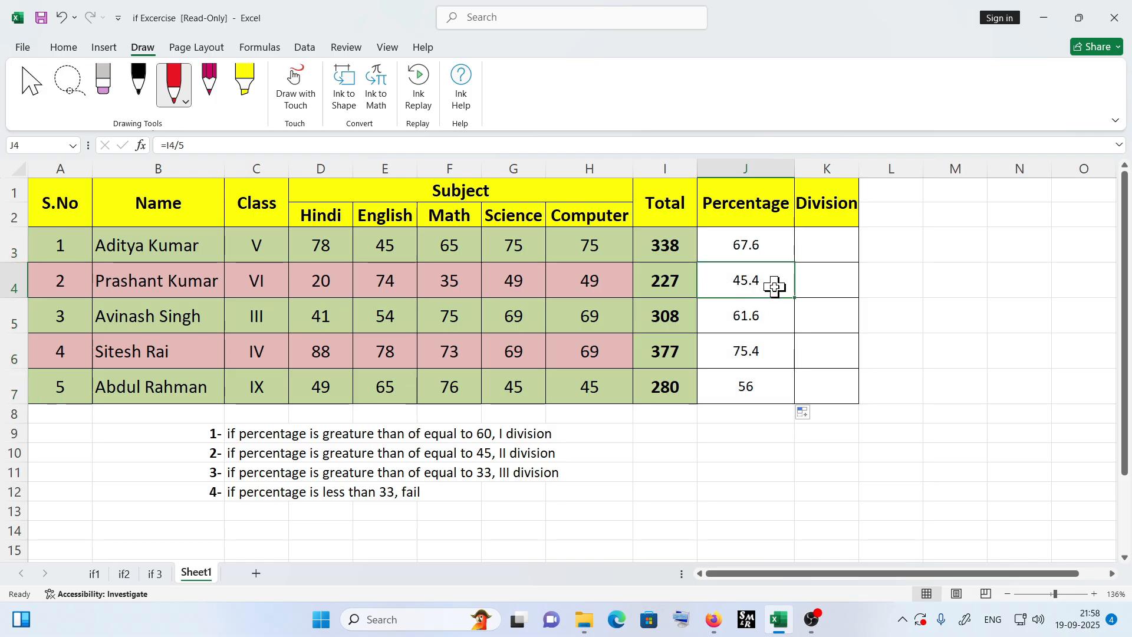
pyautogui.click(772, 316)
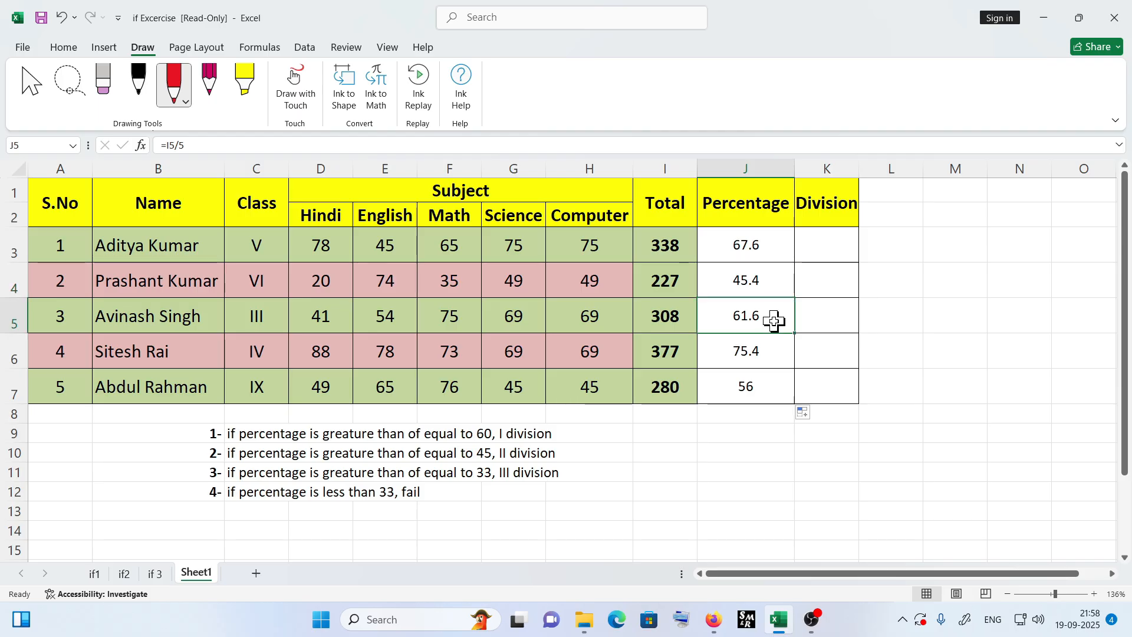
pyautogui.click(764, 373)
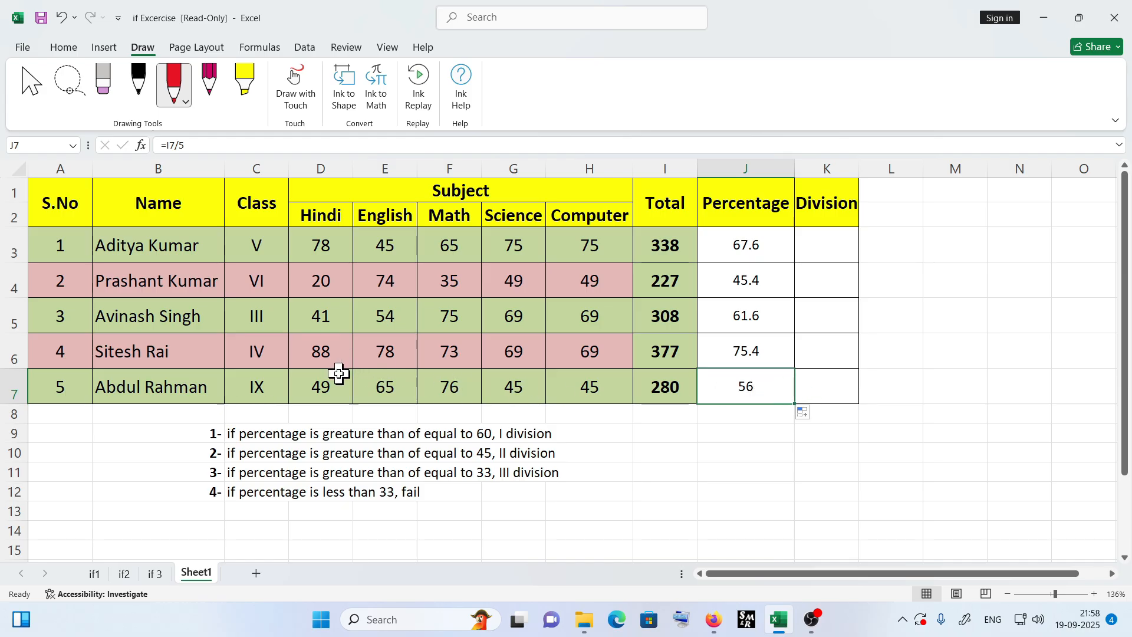
# - Change the fifth student's marks to 21, 22, 18, 13 and 26 from Hindi through Computer
pyautogui.click(323, 389)
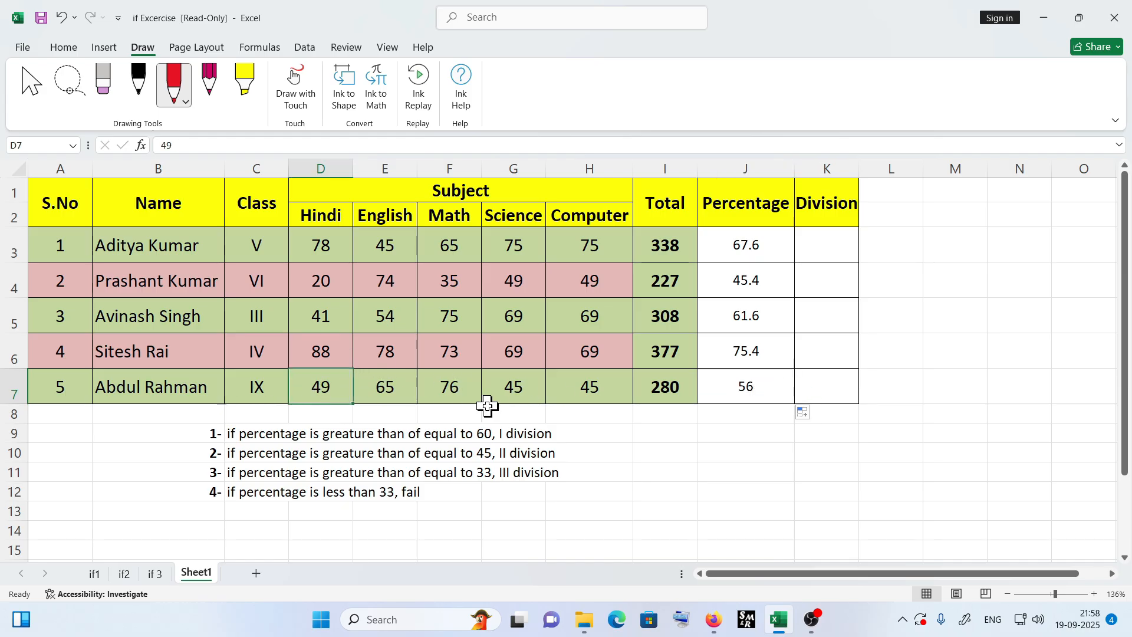
pyautogui.write('21')
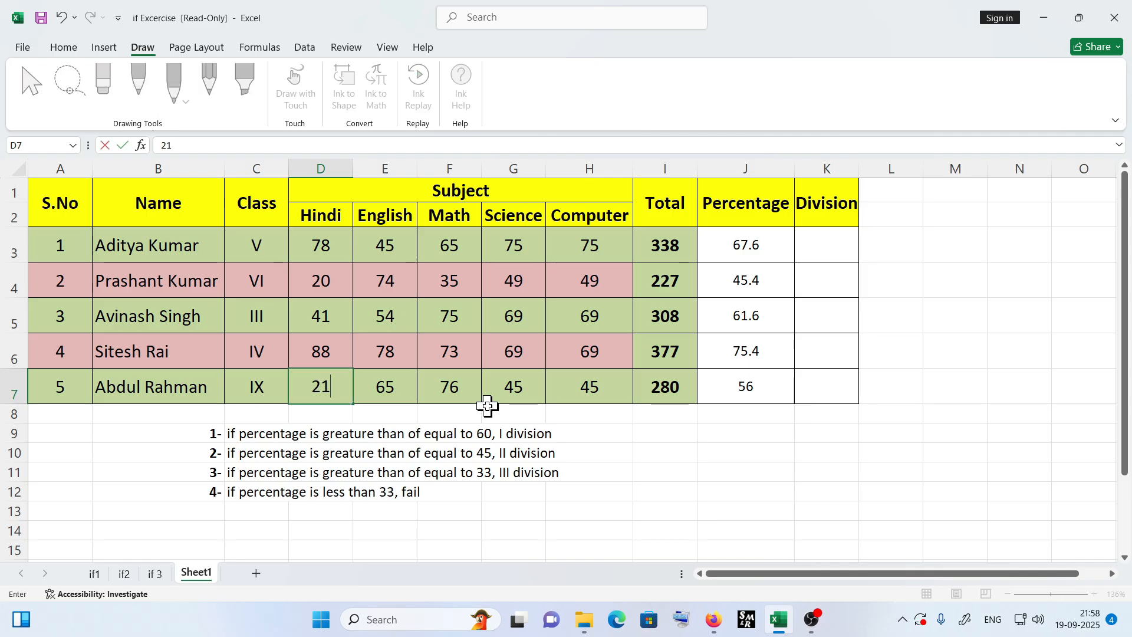
pyautogui.press('Tab')
pyautogui.write('22')
pyautogui.press('Tab')
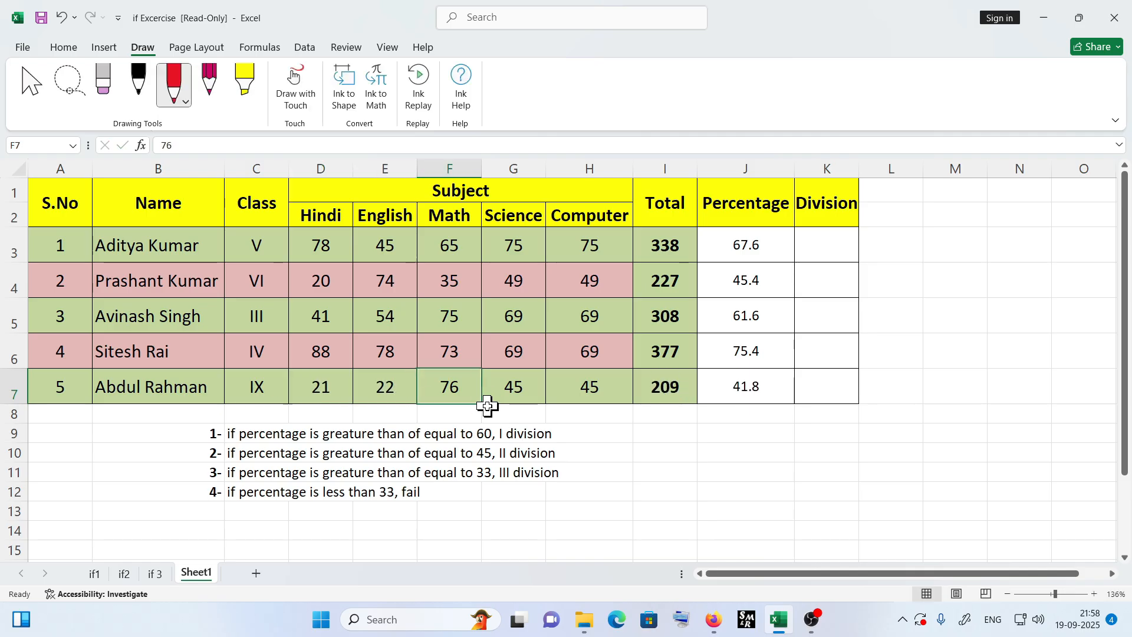
pyautogui.write('18')
pyautogui.press('Tab')
pyautogui.write('13')
pyautogui.press('Tab')
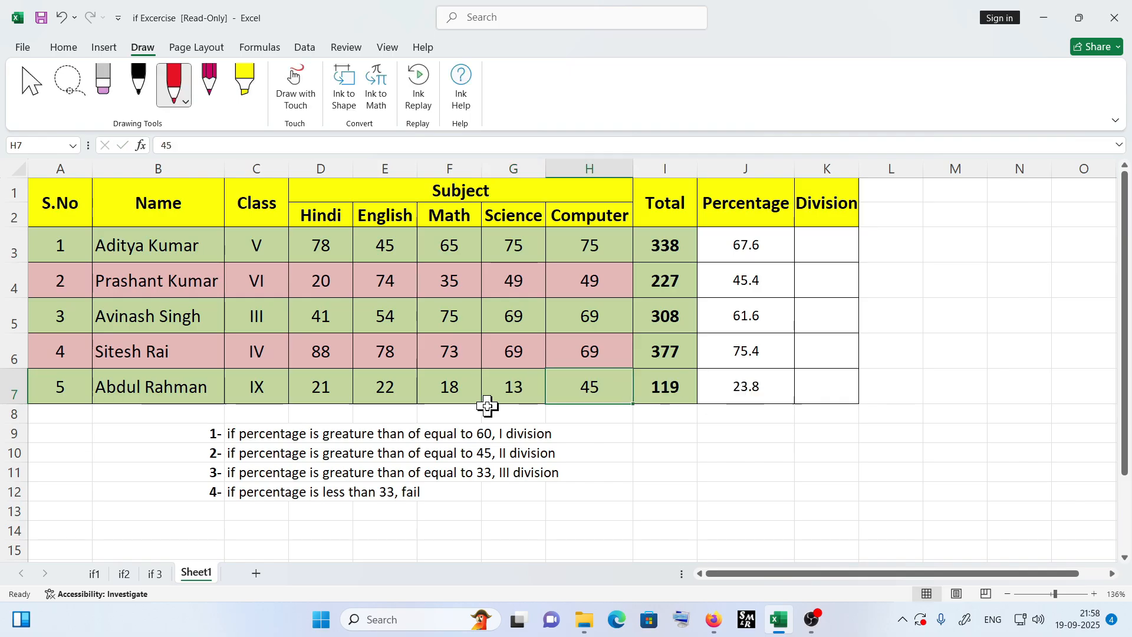
pyautogui.write('26')
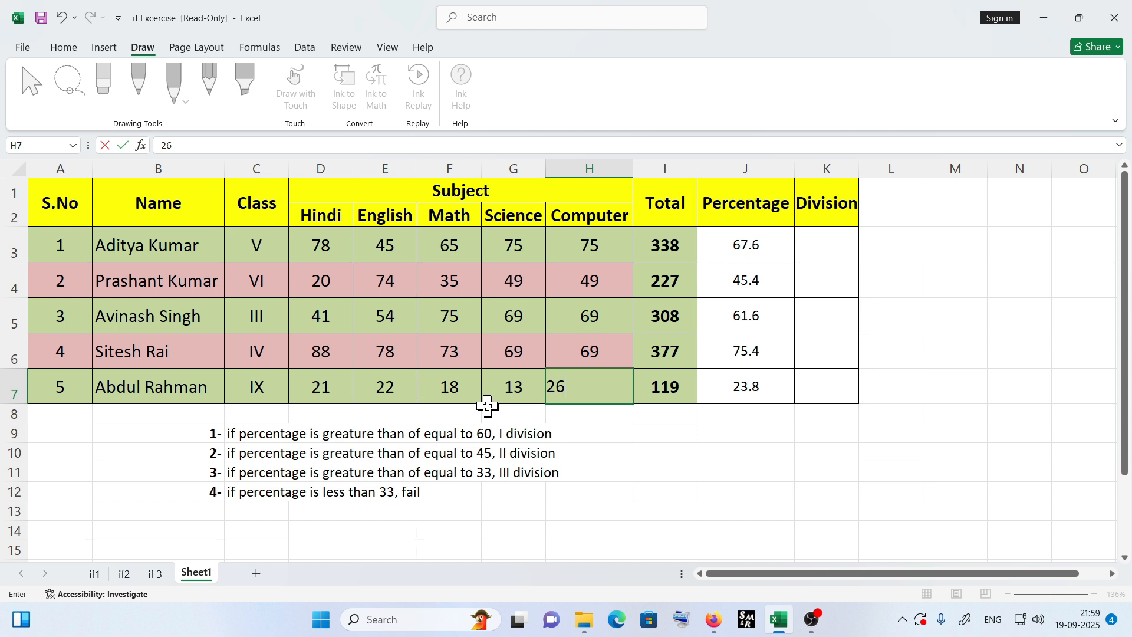
pyautogui.press('Return')
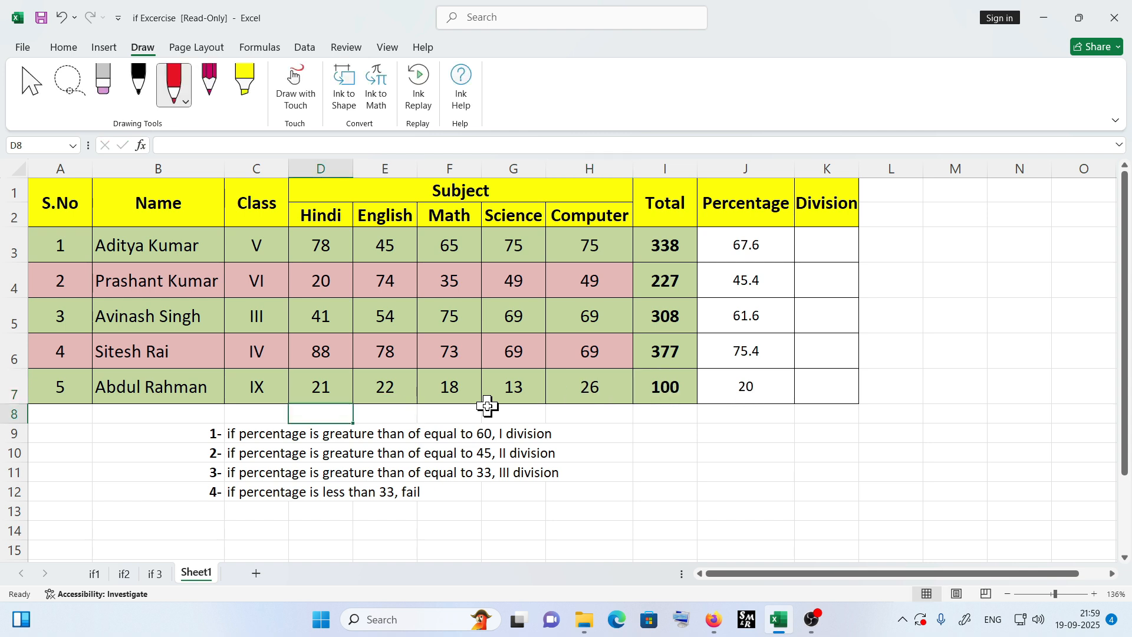
pyautogui.click(674, 392)
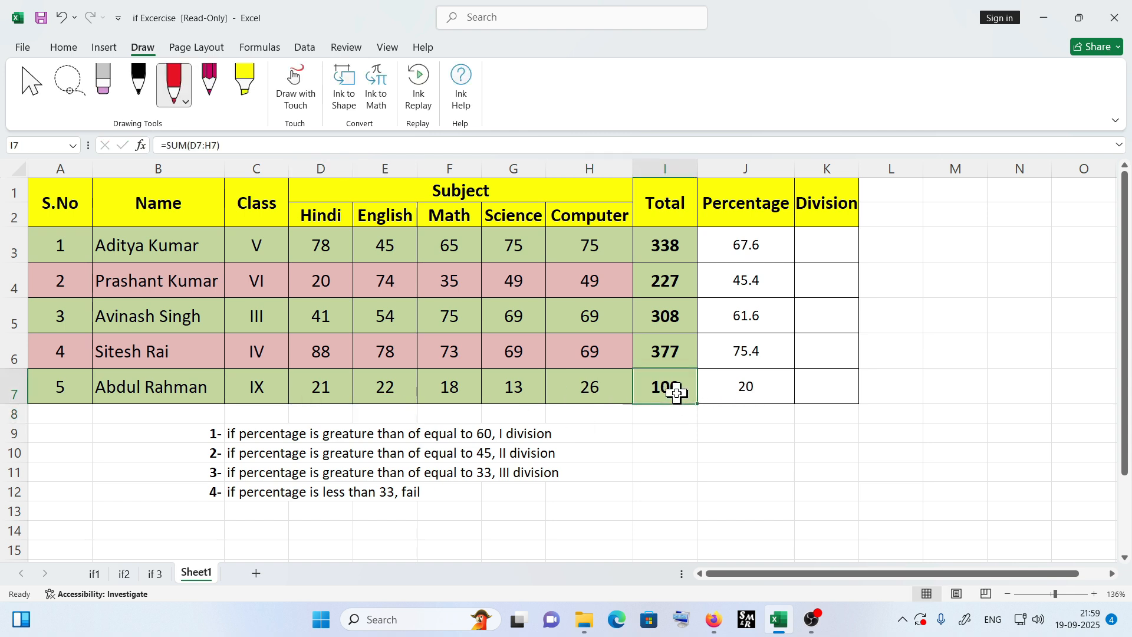
pyautogui.click(742, 397)
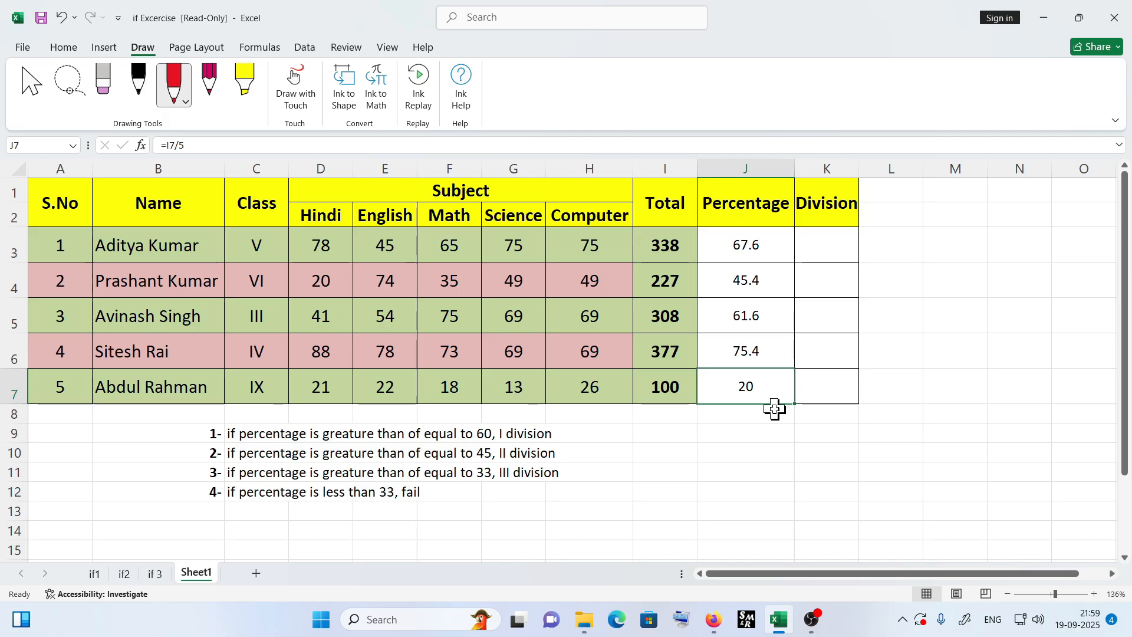
# - Start a nested IF formula in K3 returning "first" when J3 exceeds 60 and "second" when it exceeds 45
pyautogui.click(817, 259)
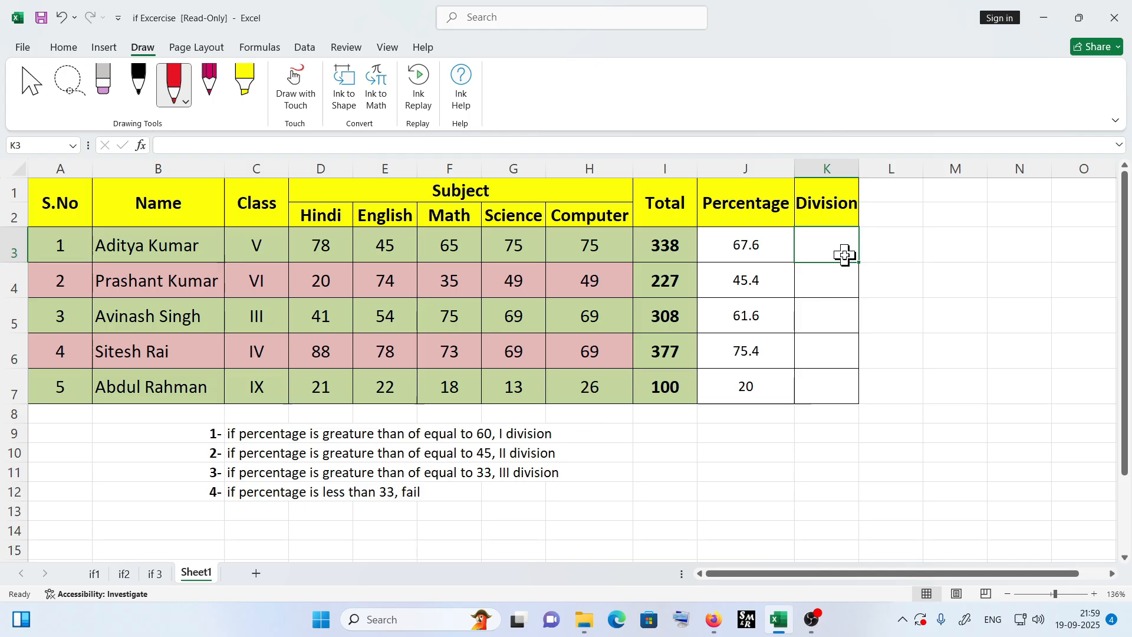
pyautogui.write('=')
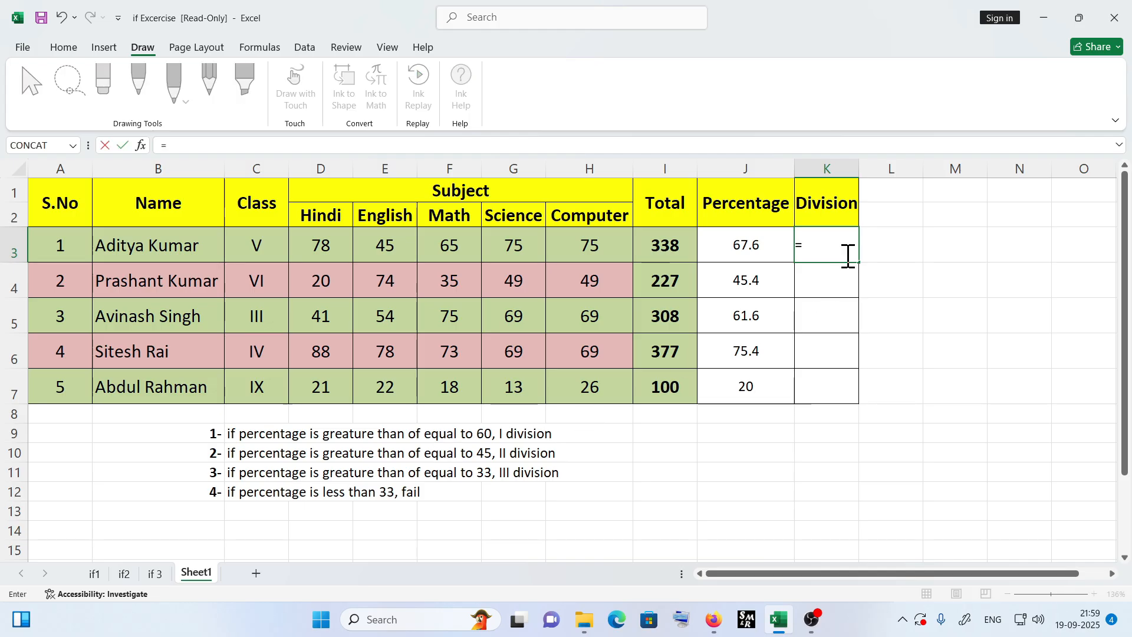
pyautogui.write('if(')
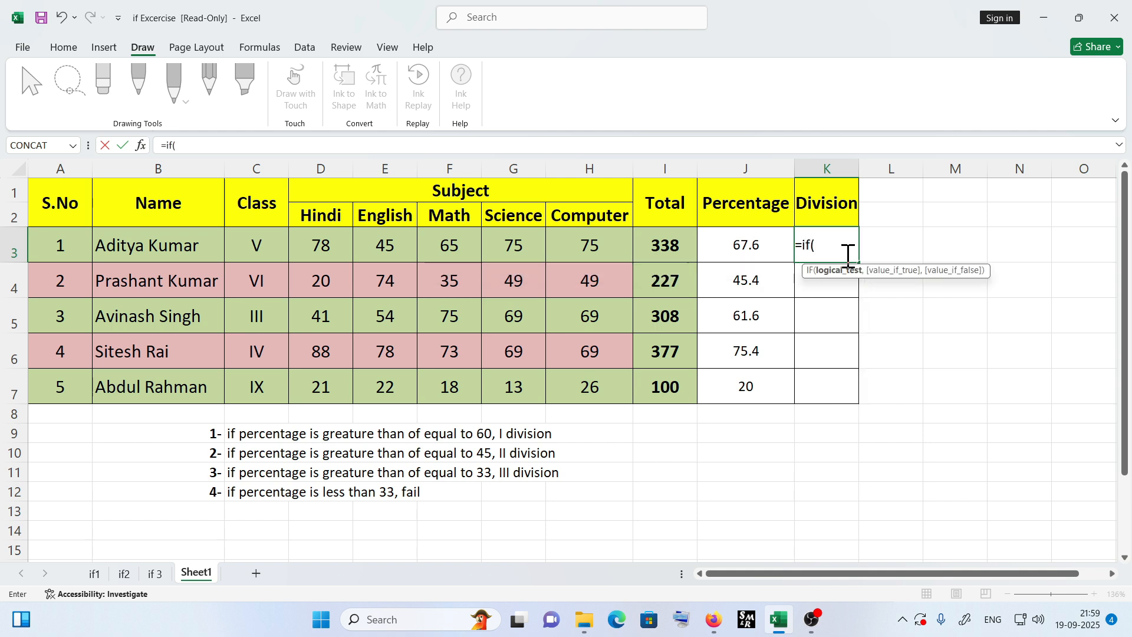
pyautogui.click(744, 255)
pyautogui.write('>60')
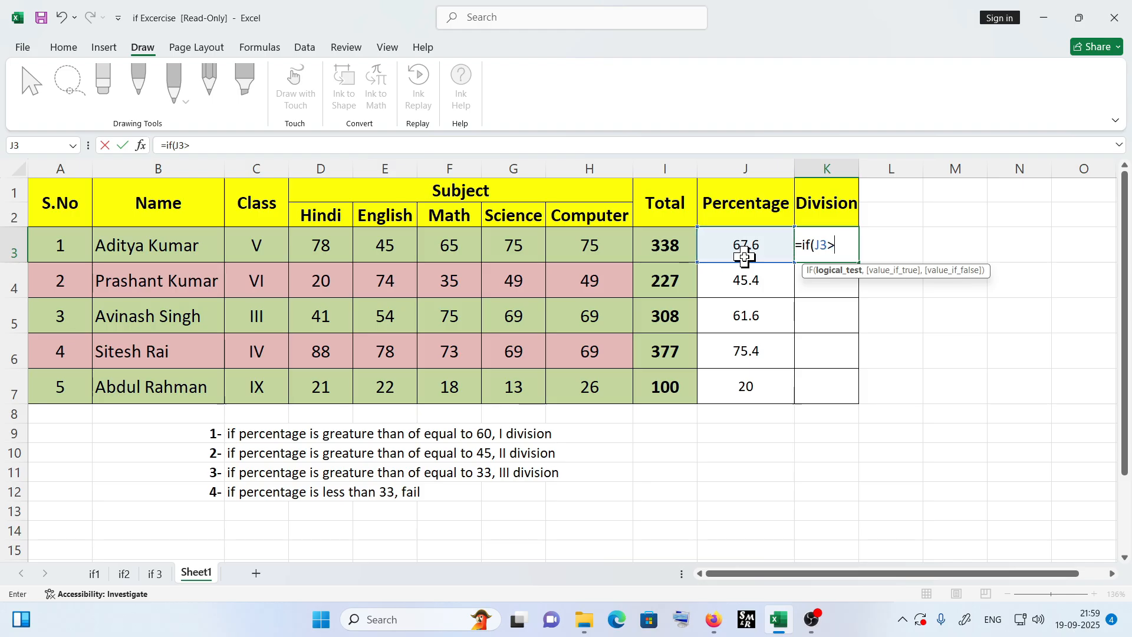
pyautogui.write(',"')
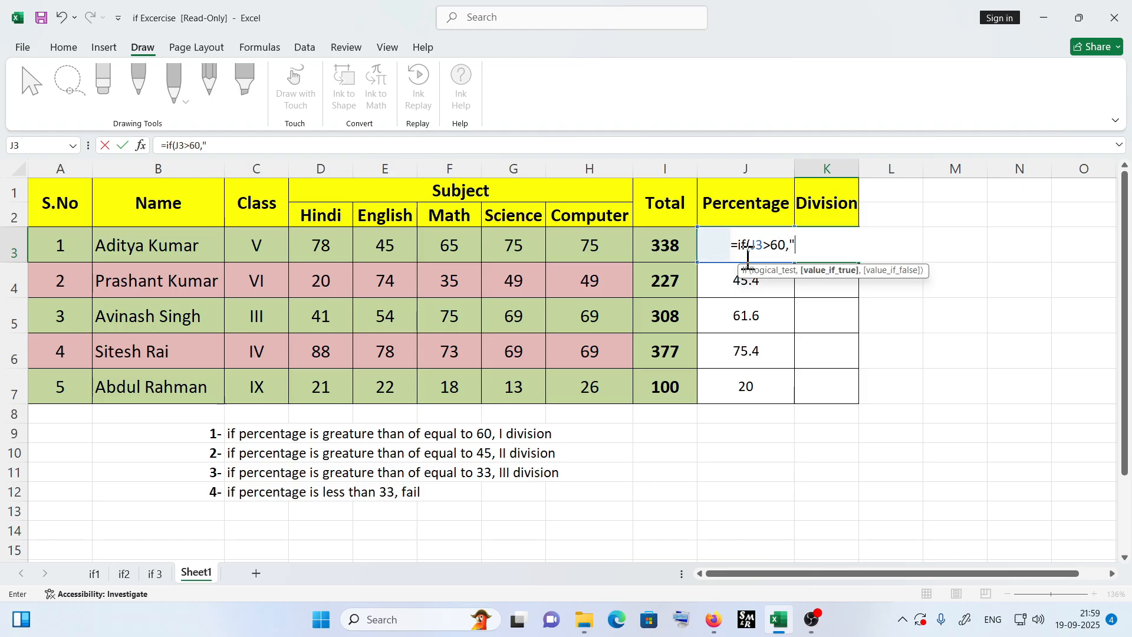
pyautogui.write('first",')
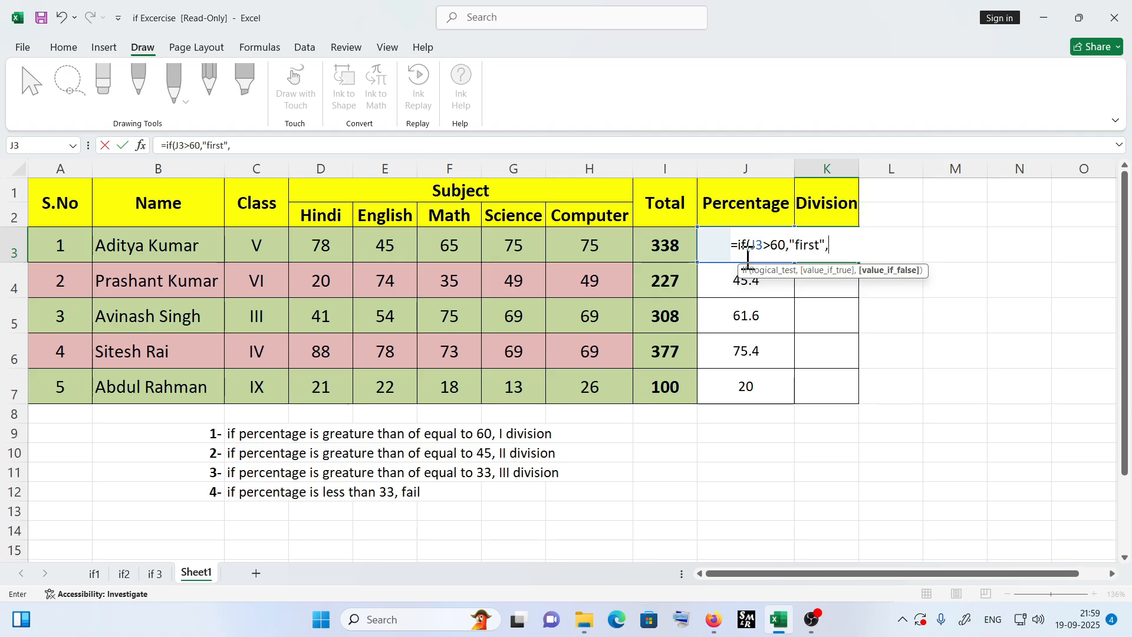
pyautogui.write('if')
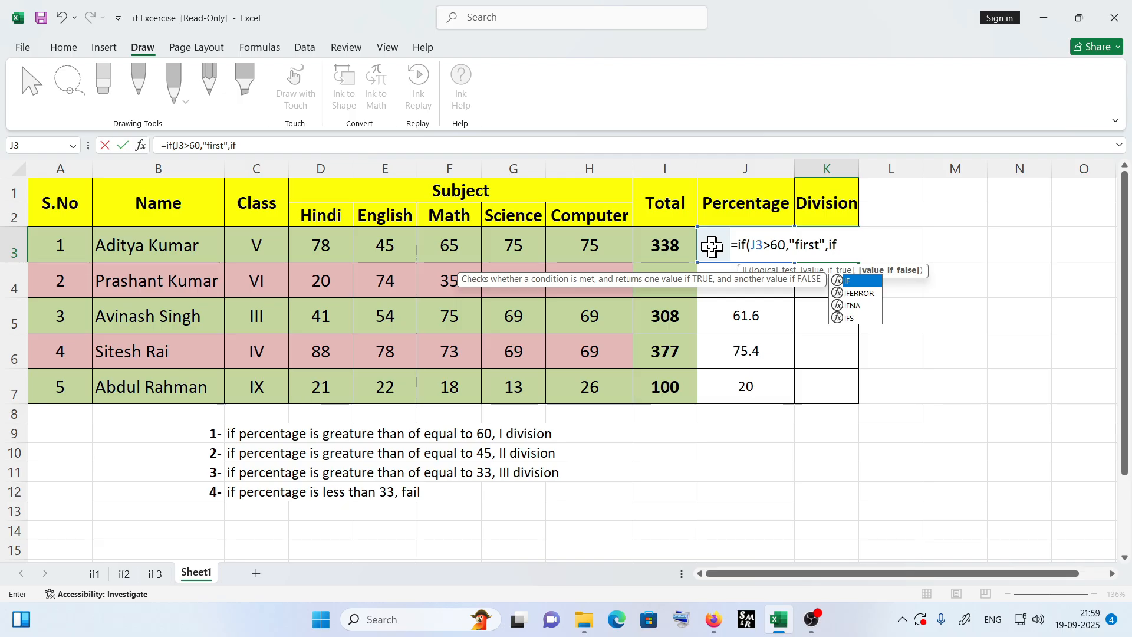
pyautogui.write('j3>45,"second')
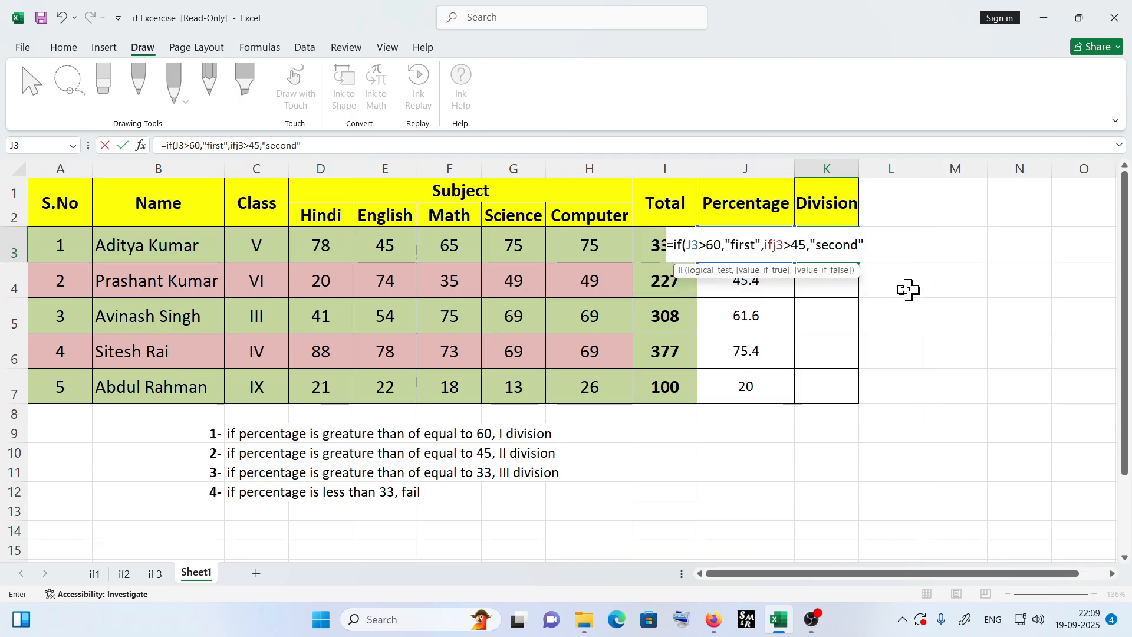
# - Insert the missing opening parenthesis after the second IF in the K3 formula
pyautogui.click(767, 245)
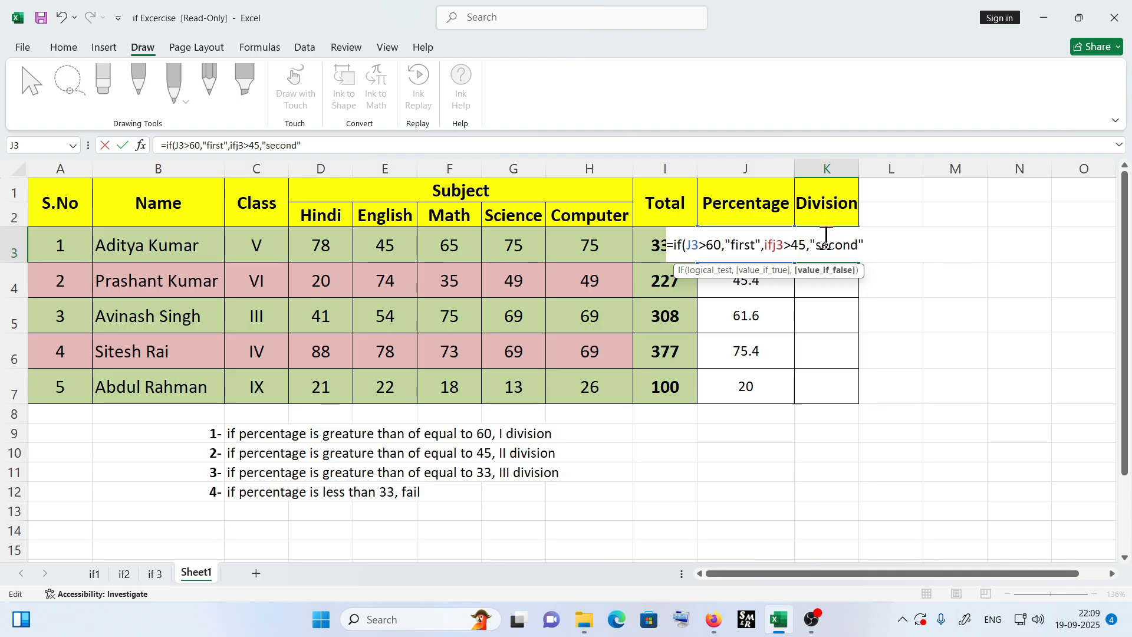
pyautogui.write('(')
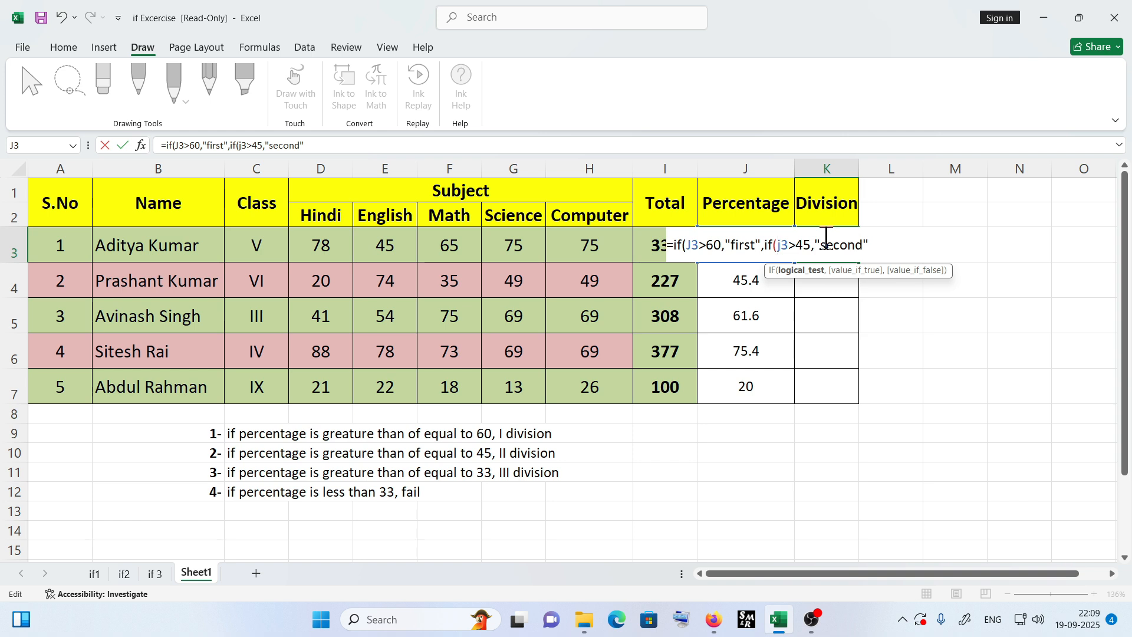
pyautogui.click(878, 244)
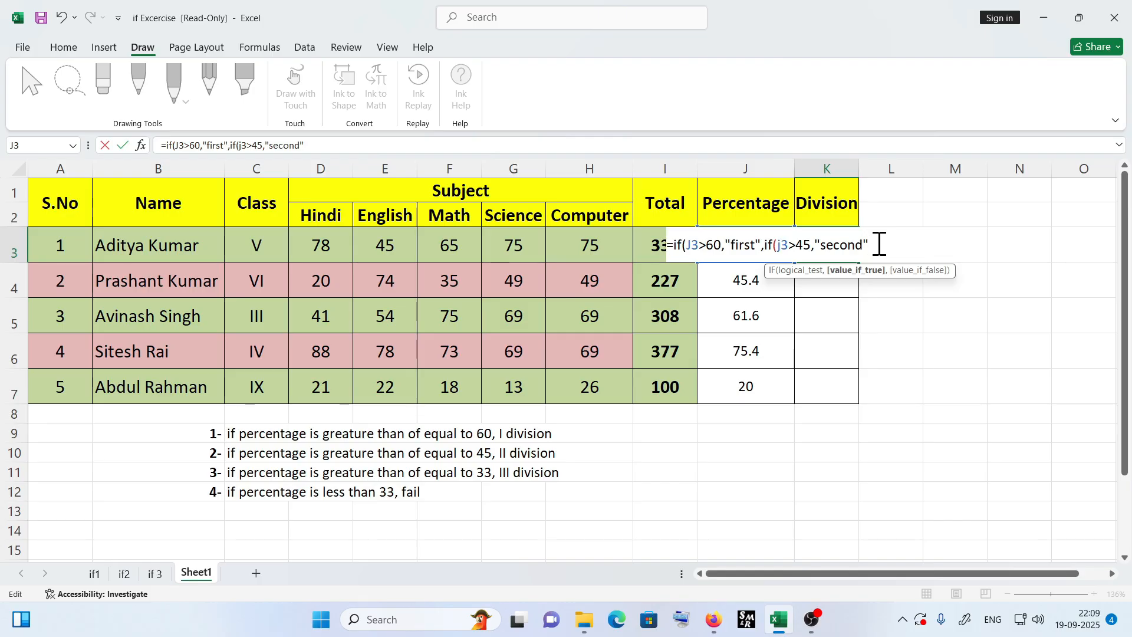
# - Complete the formula with a third IF returning "third" when J3 exceeds 33, otherwise "fail", close all brackets and enter it
pyautogui.write(',')
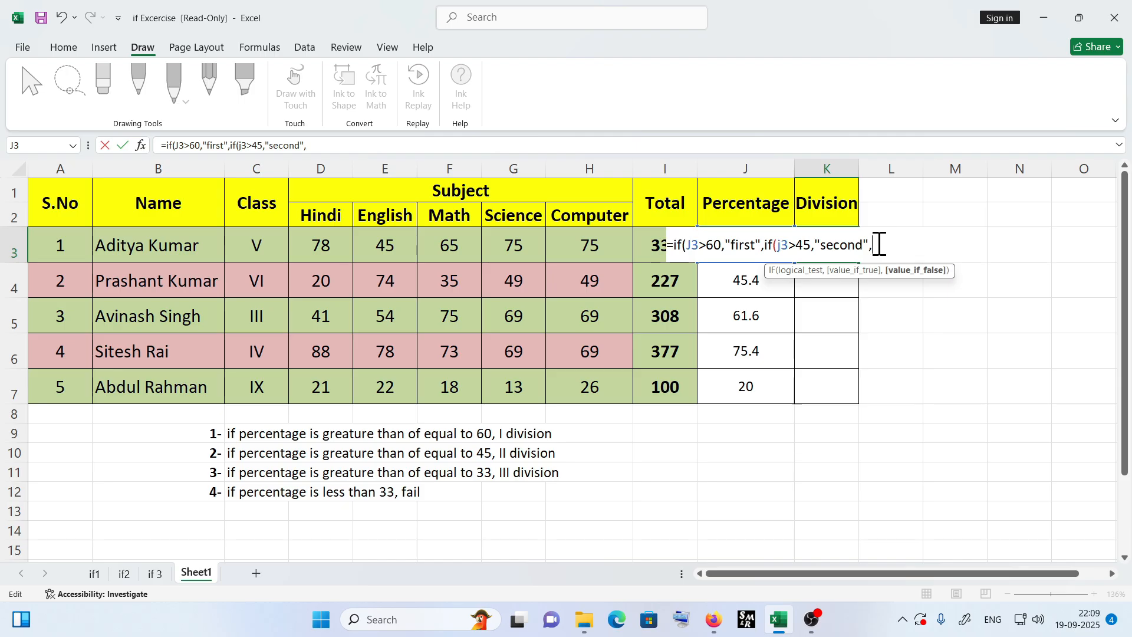
pyautogui.write('if(')
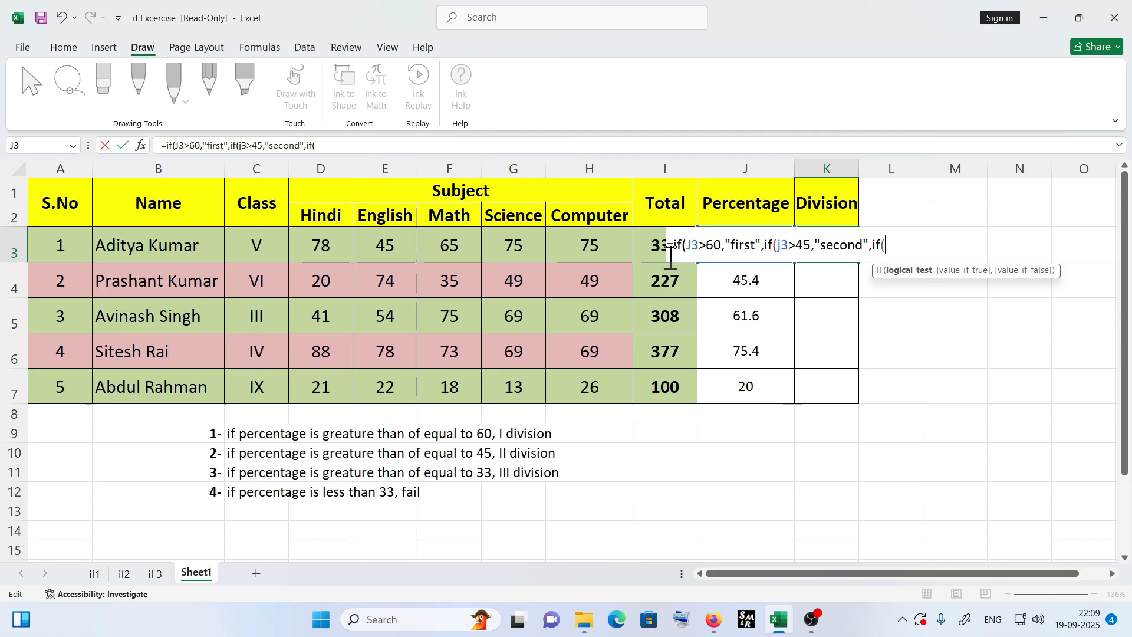
pyautogui.write('j3')
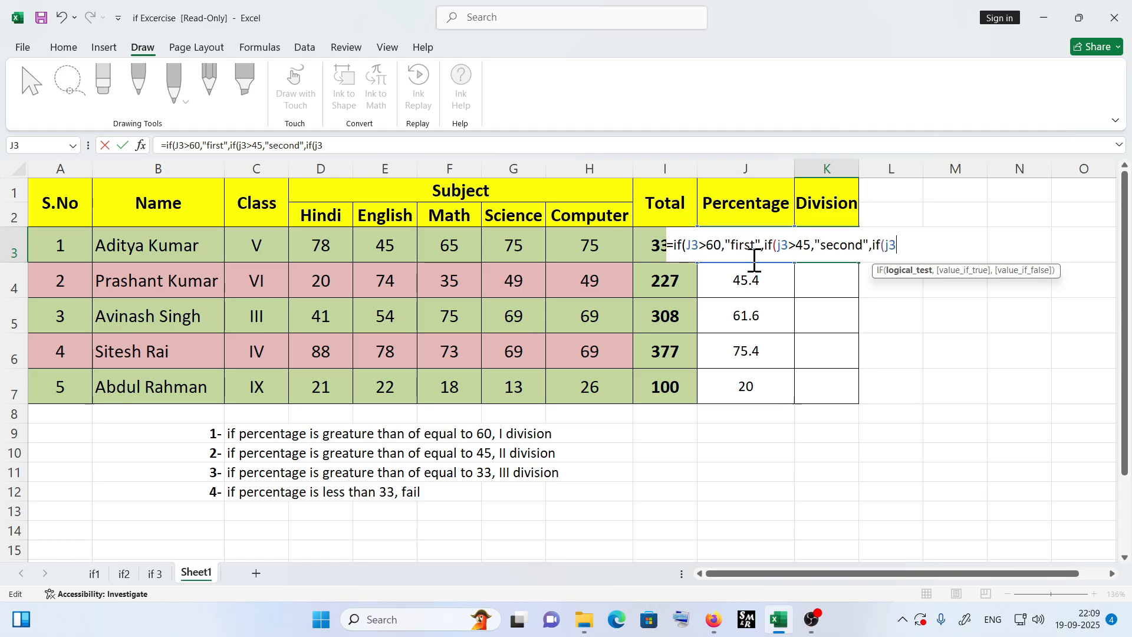
pyautogui.write('>33,')
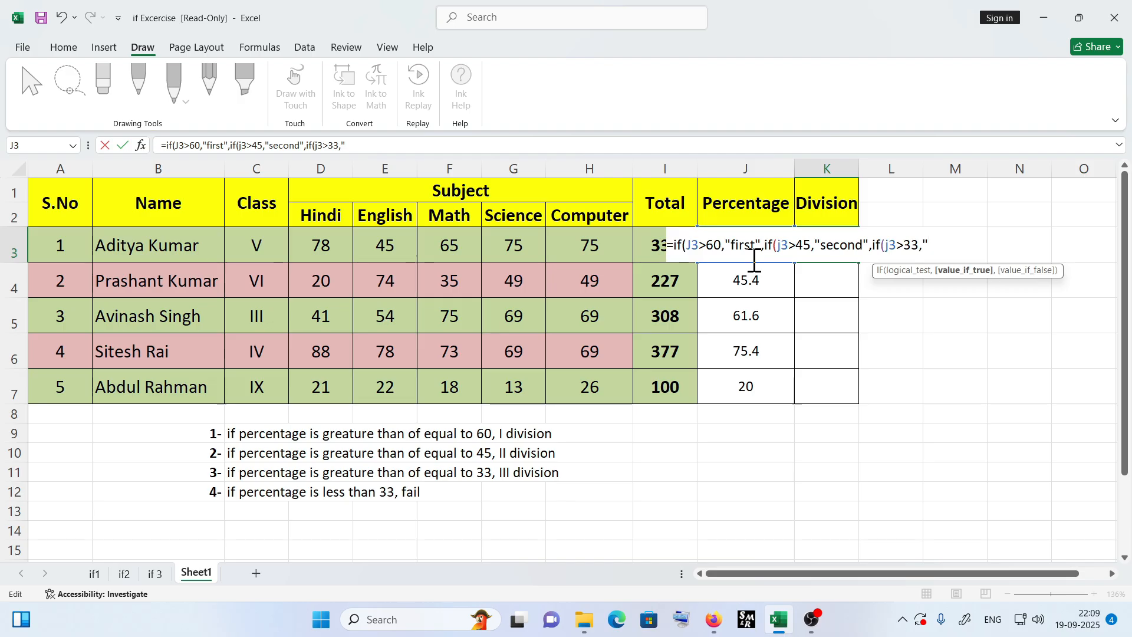
pyautogui.write('"third",')
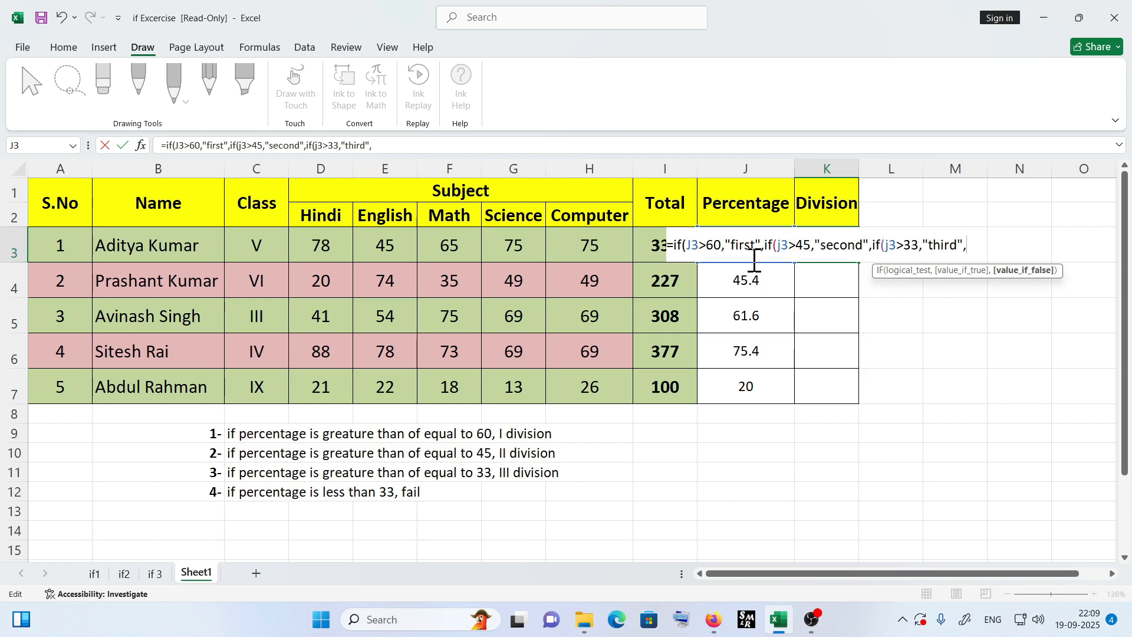
pyautogui.write('"')
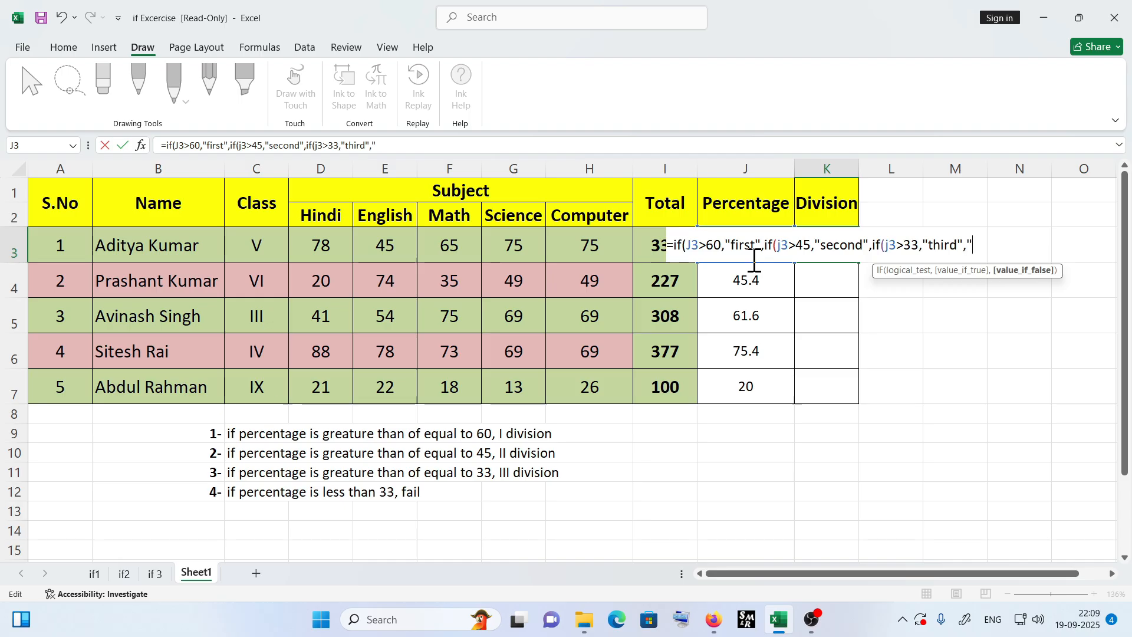
pyautogui.write('fail"')
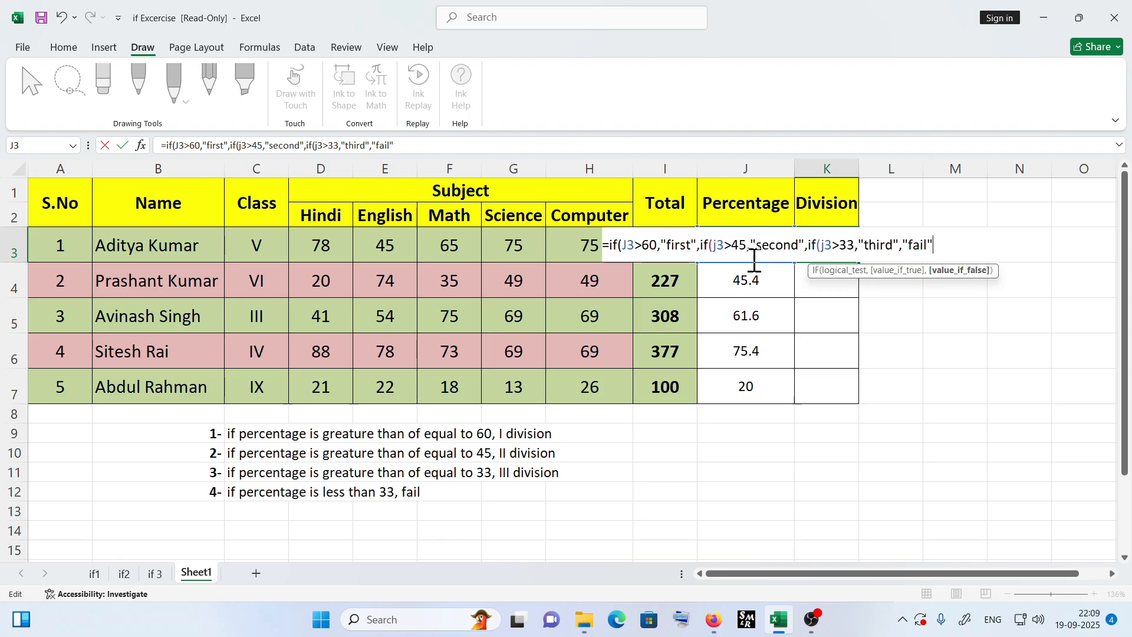
pyautogui.write(')')
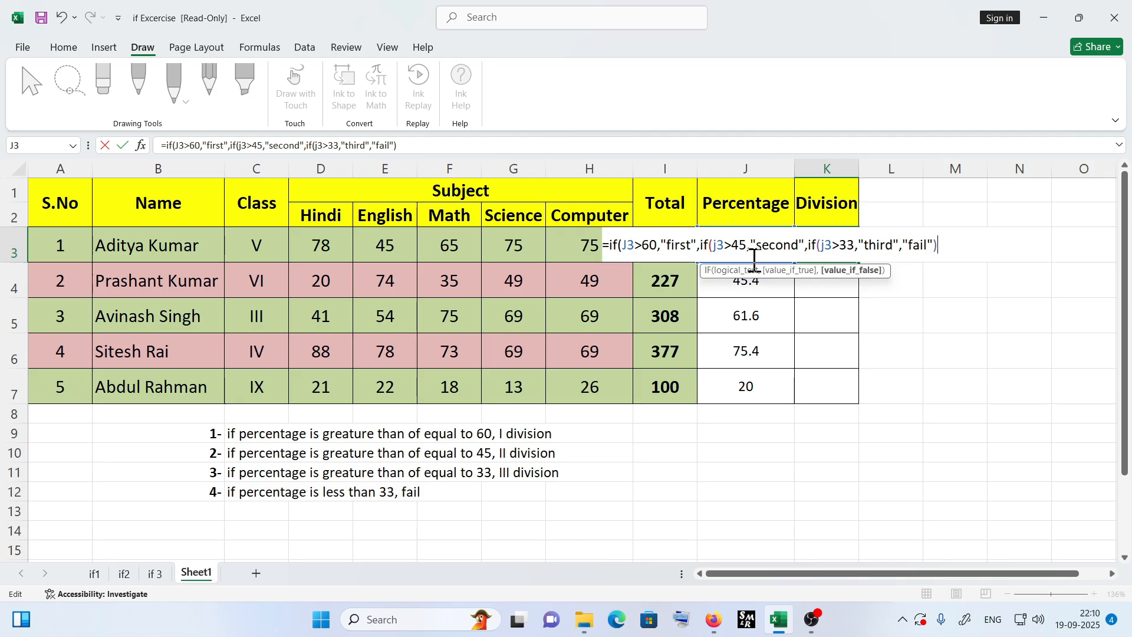
pyautogui.write(')')
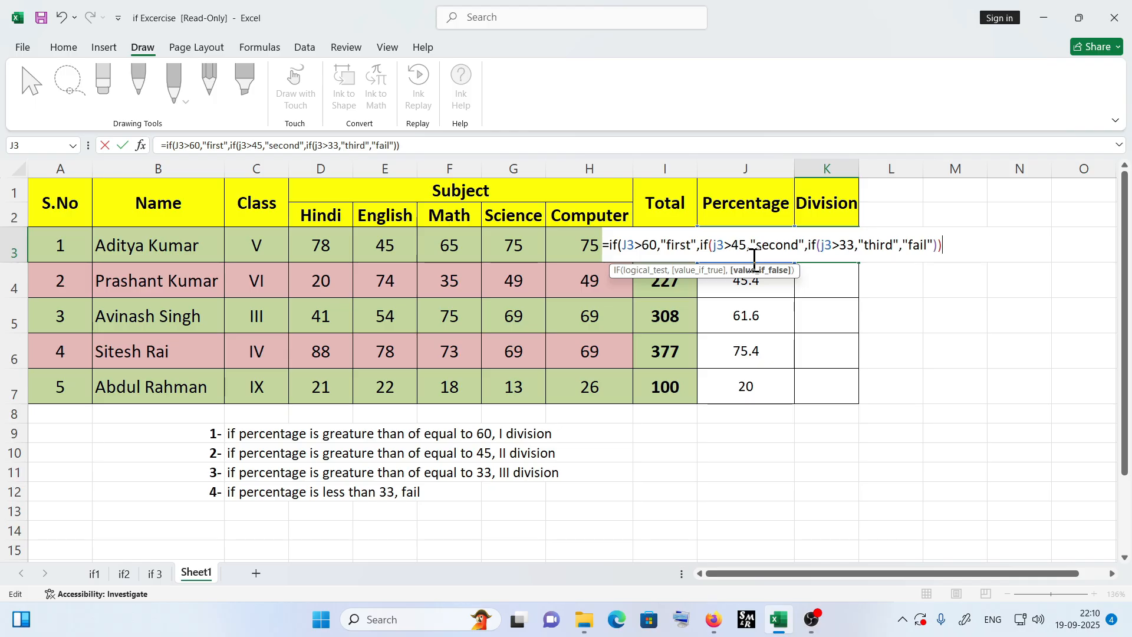
pyautogui.write(')')
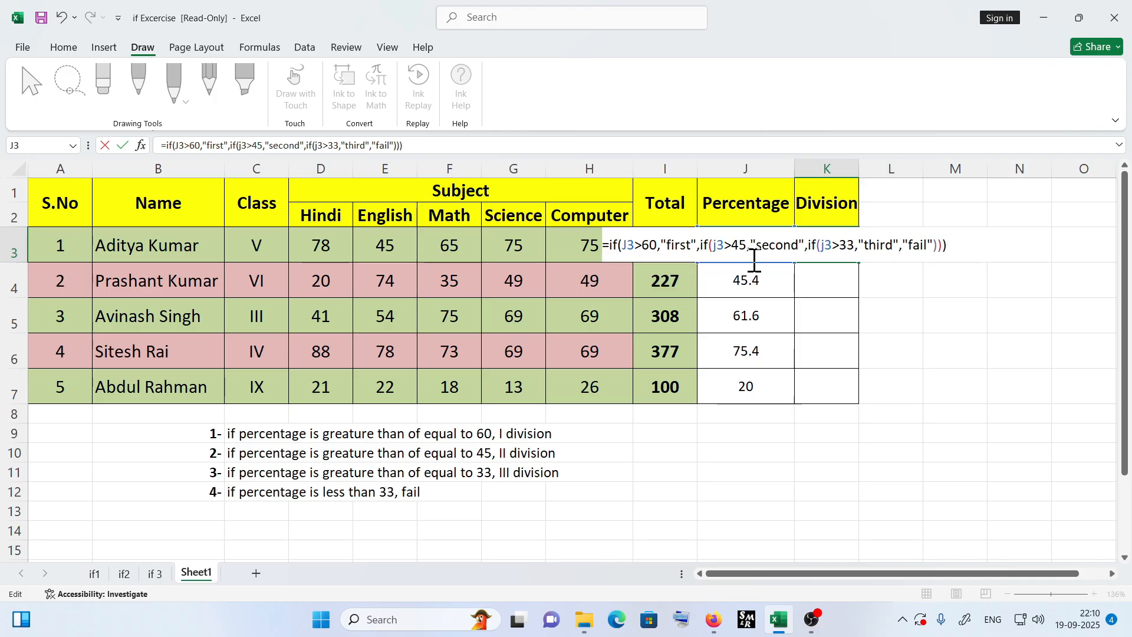
pyautogui.press('Return')
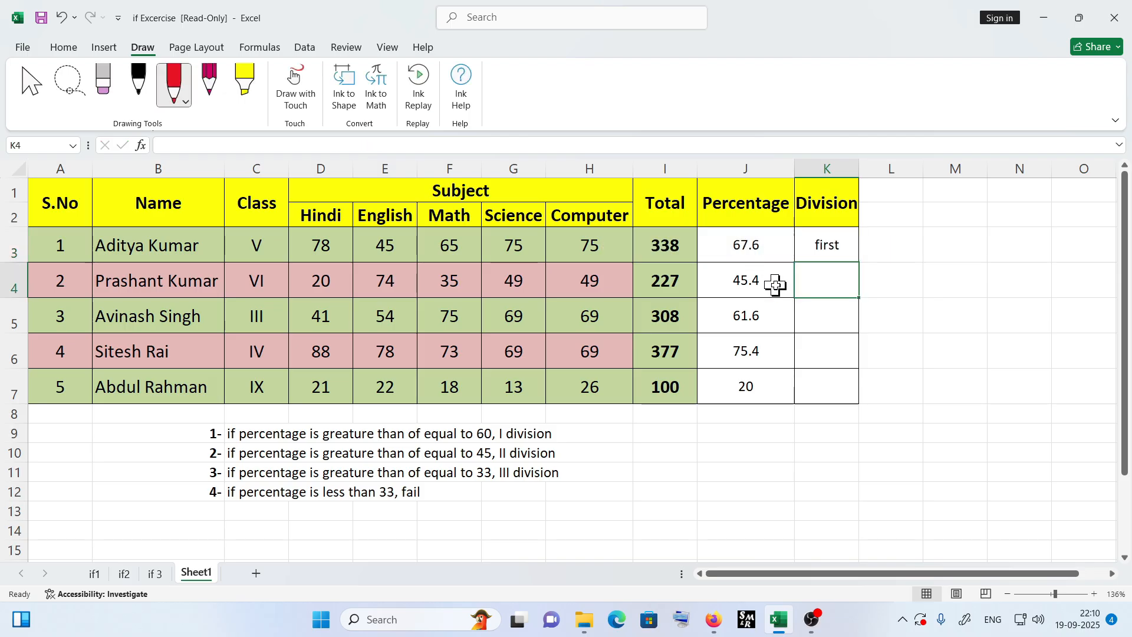
# - Fill the division formula from K3 down through K7
pyautogui.click(763, 247)
pyautogui.click(831, 253)
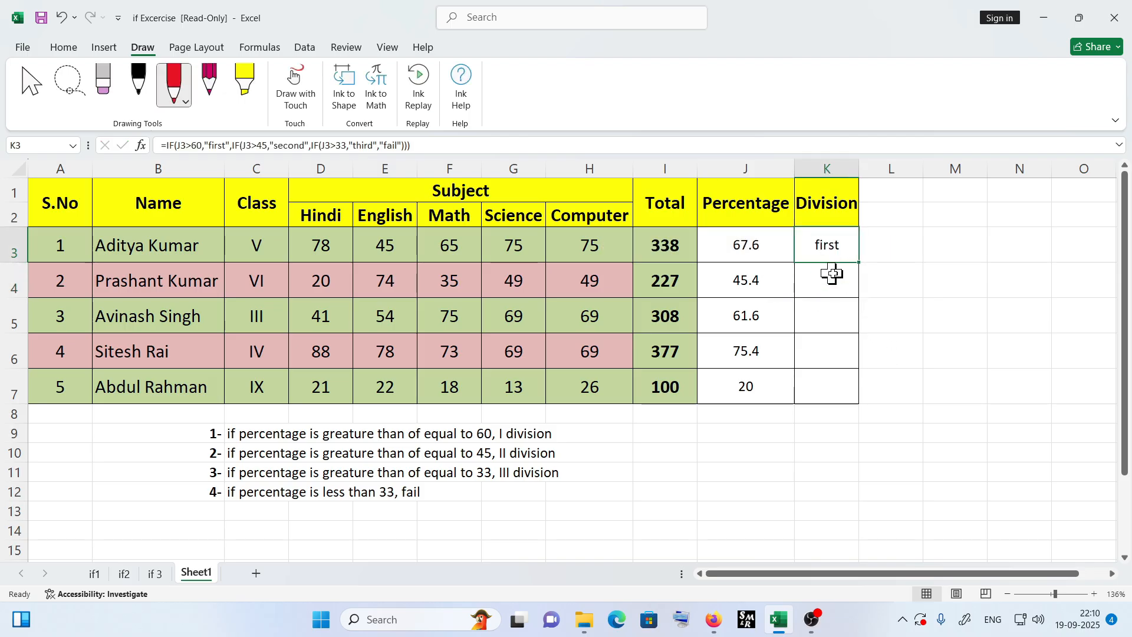
pyautogui.doubleClick(862, 263)
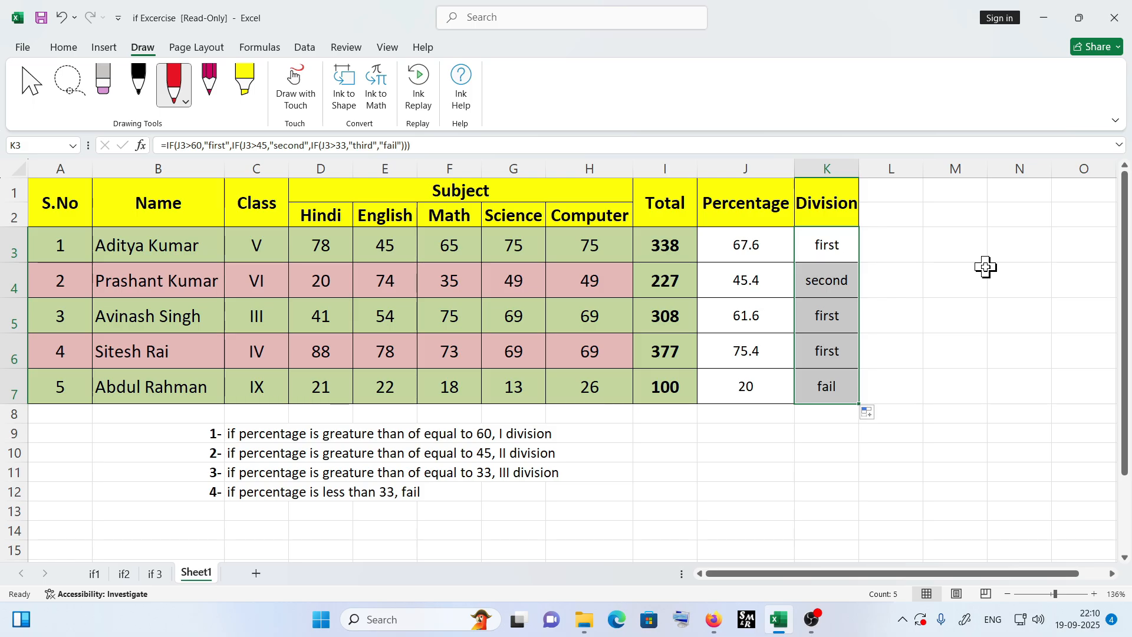
# - Change the third student's marks to 20 in Hindi, 21 in Math and 30 in Computer
pyautogui.click(750, 320)
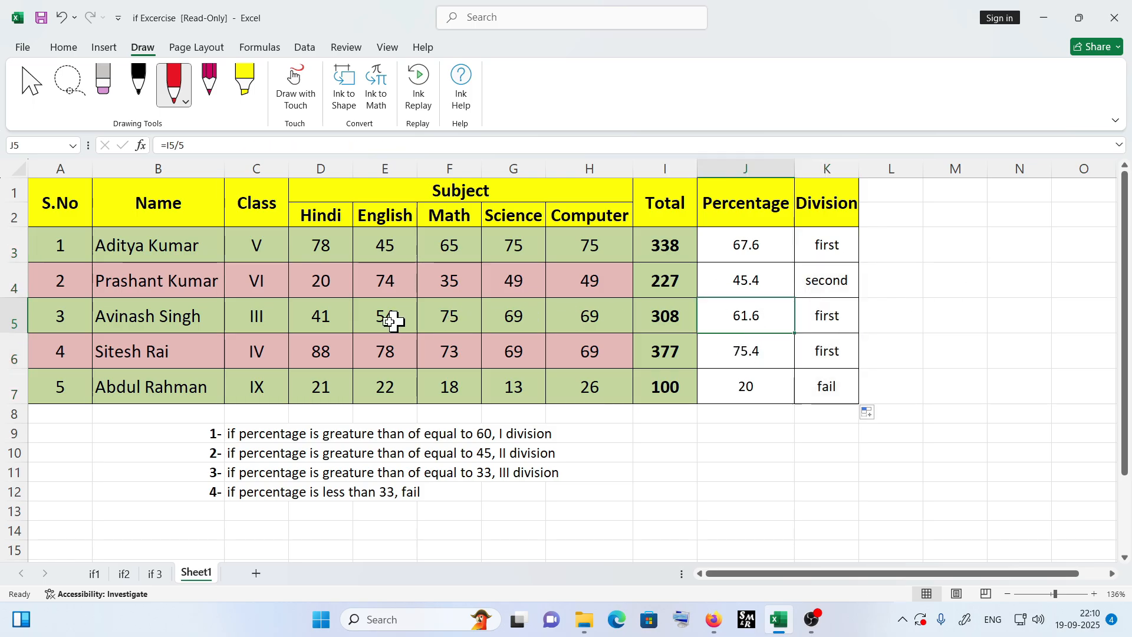
pyautogui.click(324, 317)
pyautogui.write('20')
pyautogui.press('Right')
pyautogui.press('Right')
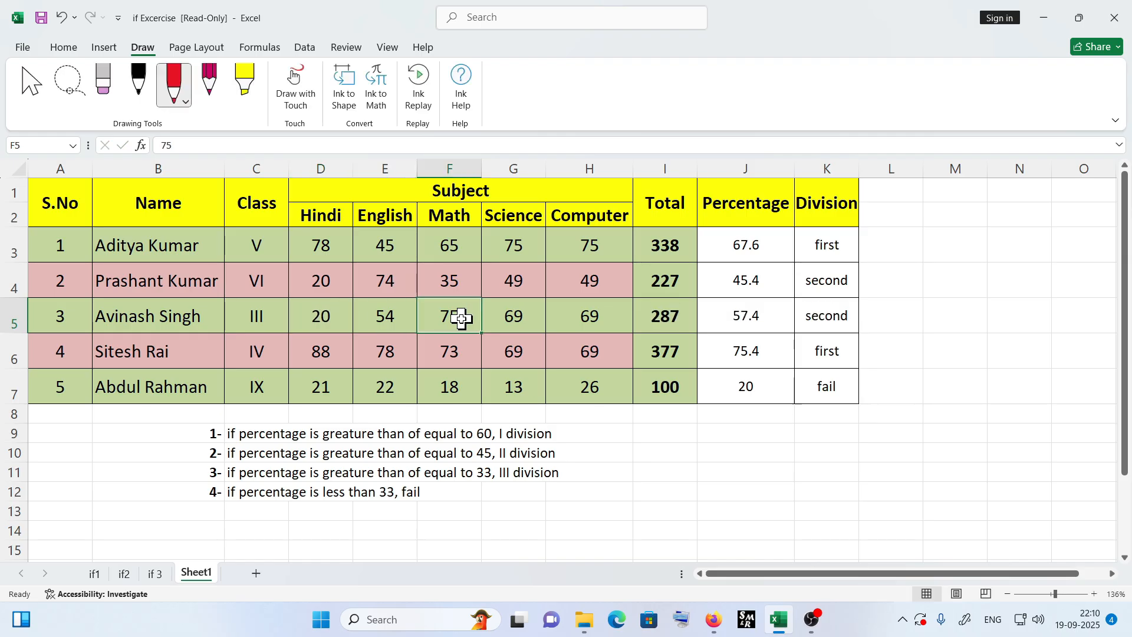
pyautogui.write('21')
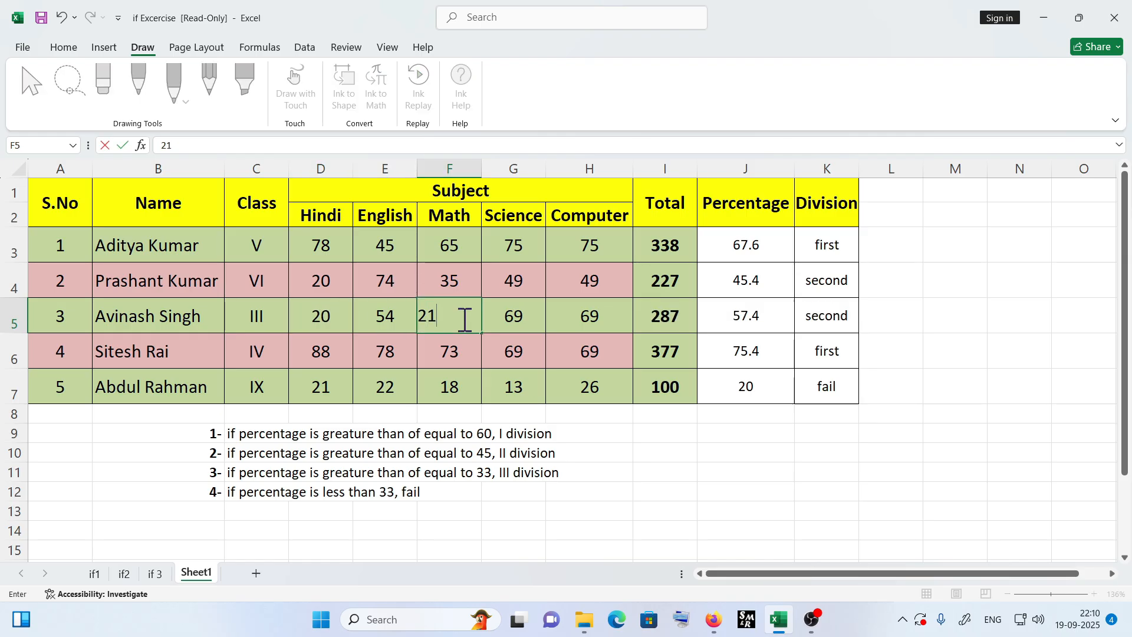
pyautogui.press('Right')
pyautogui.press('Right')
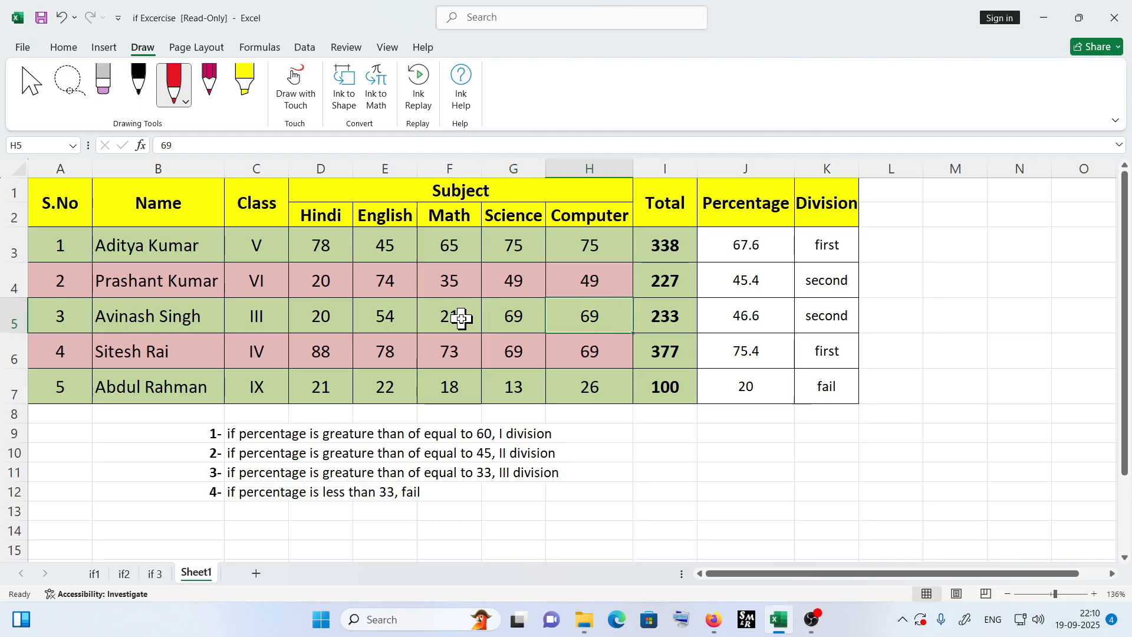
pyautogui.write('30')
pyautogui.press('Right')
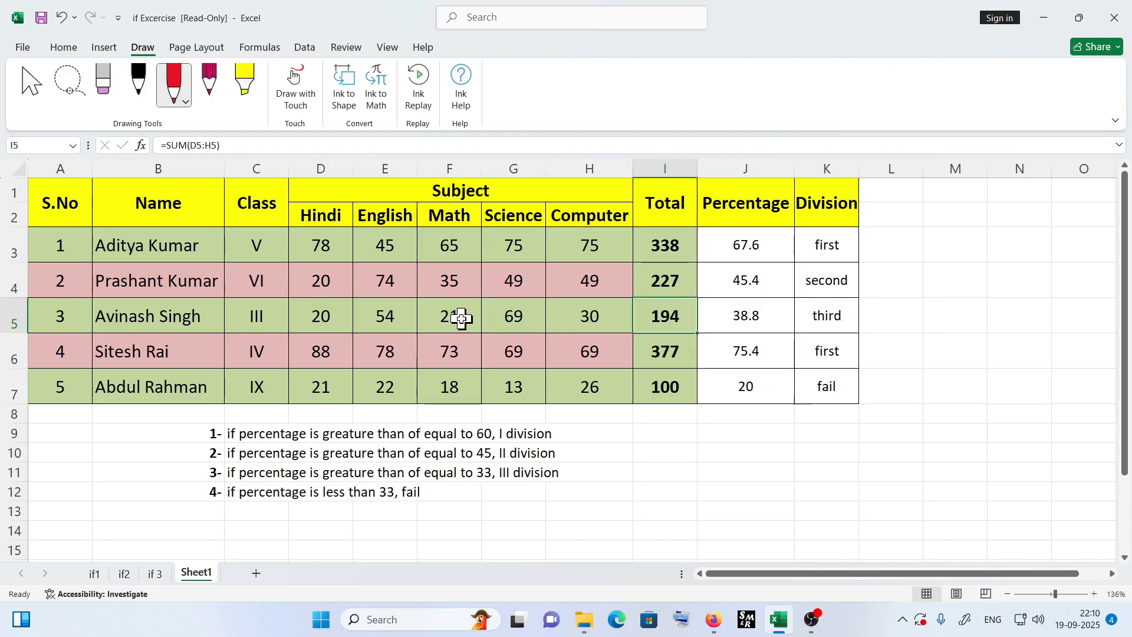